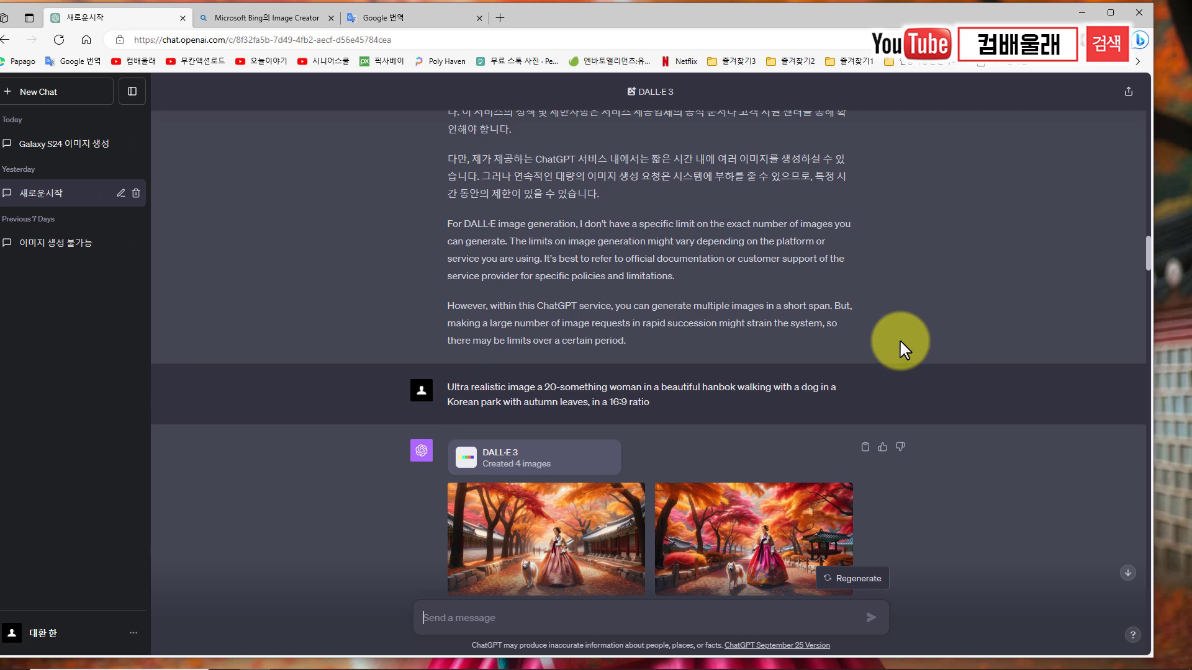
Look back through the 새로운시작 conversation to its early autumn park images and the request for more realistic trees
{"action": "scroll", "coordinate": [899, 339], "scroll_direction": "up", "scroll_amount": 10}
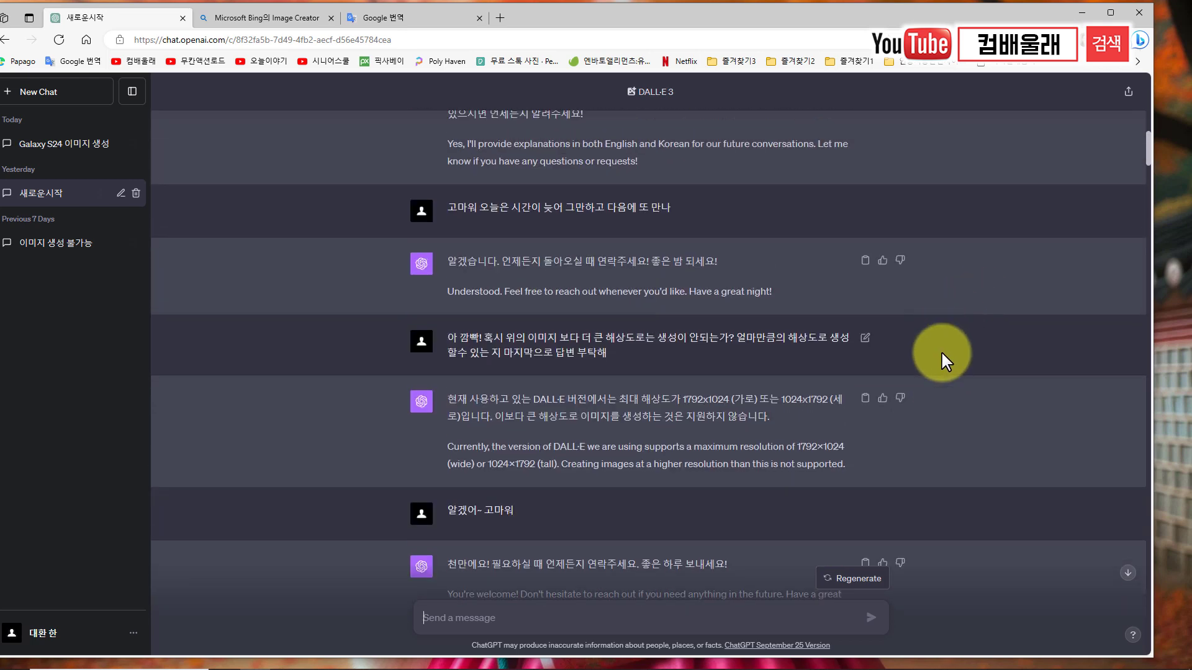
{"action": "scroll", "coordinate": [940, 352], "scroll_direction": "up", "scroll_amount": 10}
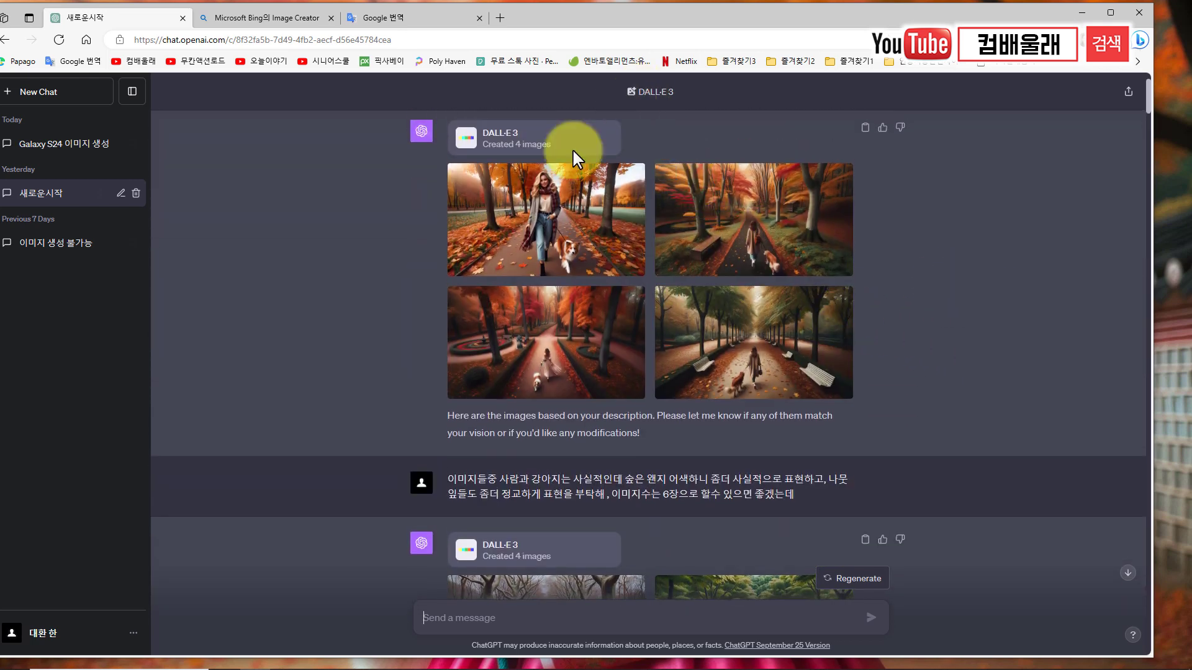
{"action": "scroll", "coordinate": [475, 398], "scroll_direction": "down", "scroll_amount": 8}
Switch to Bing Image Creator, look over its idea gallery and open the 창작물 (creations) section
{"action": "left_click", "coordinate": [274, 19]}
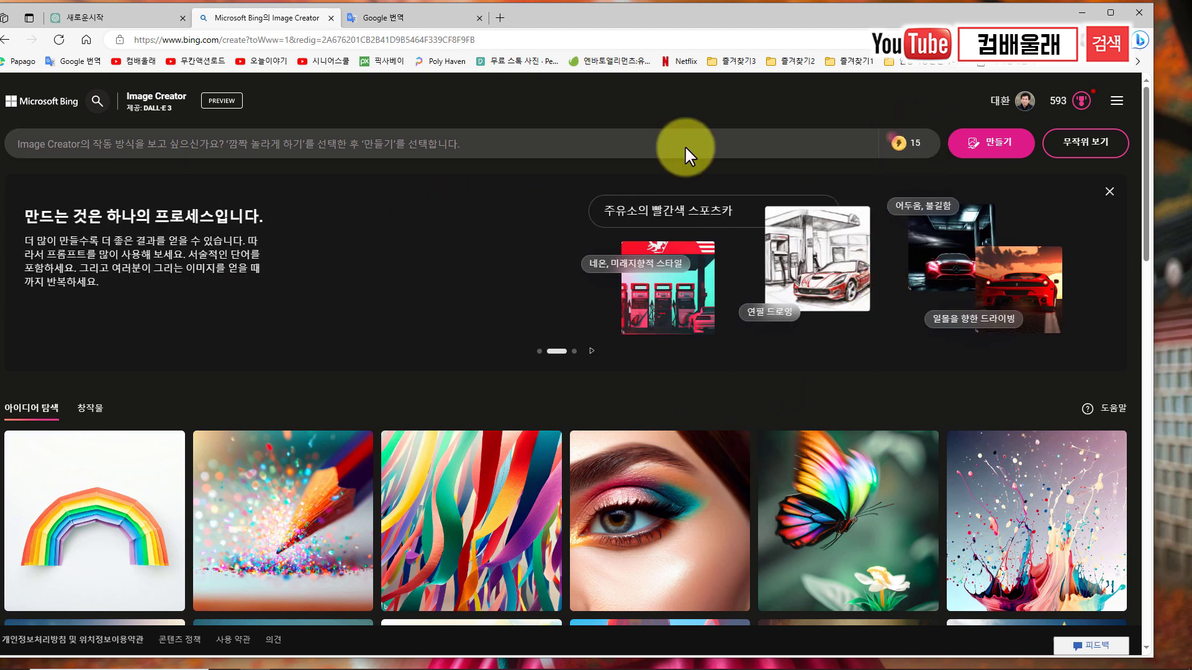
{"action": "left_click", "coordinate": [871, 292]}
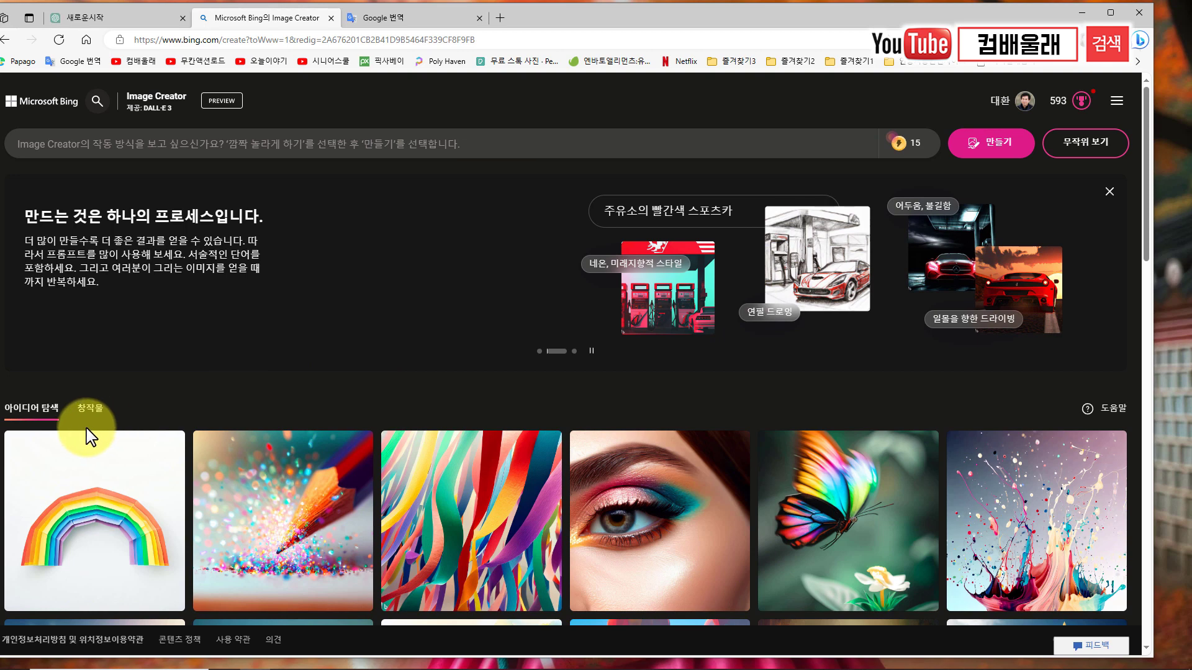
{"action": "scroll", "coordinate": [678, 487], "scroll_direction": "down", "scroll_amount": 10}
{"action": "scroll", "coordinate": [677, 464], "scroll_direction": "up", "scroll_amount": 10}
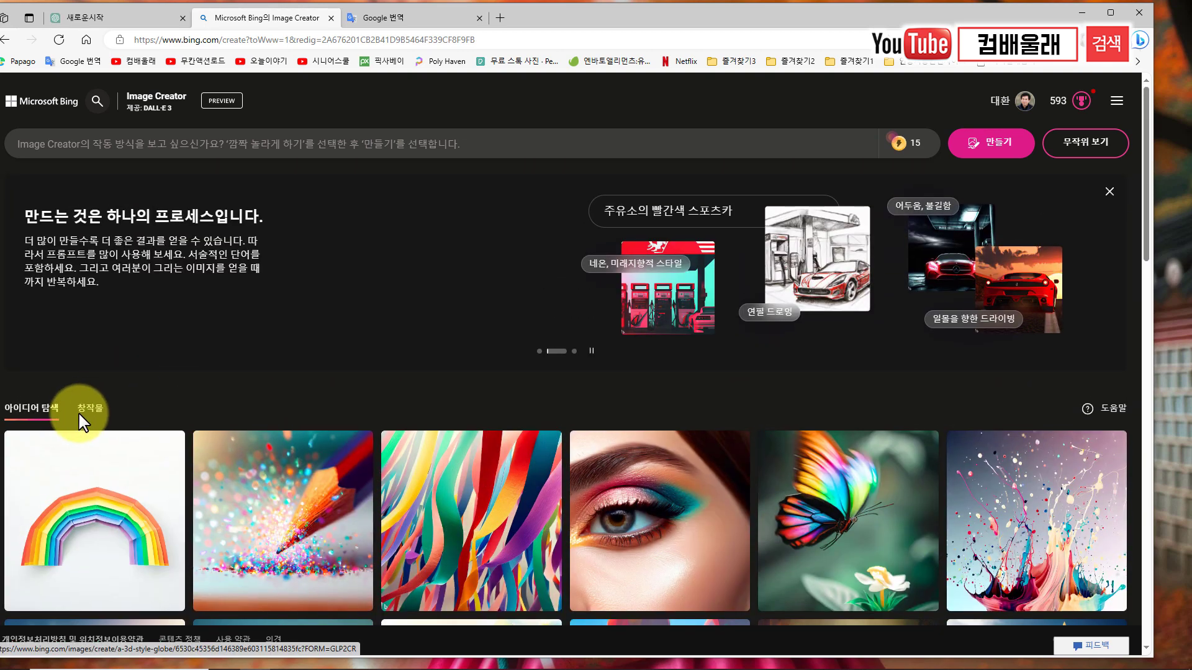
{"action": "left_click", "coordinate": [88, 408]}
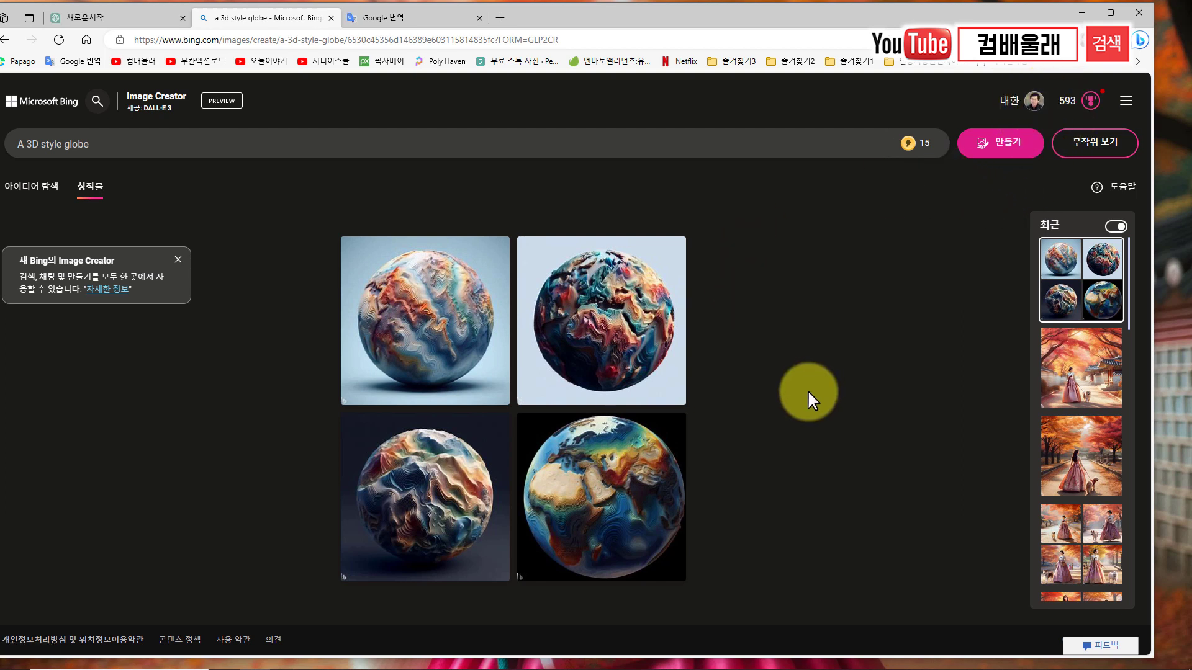
View recent creations in turn, including the ultra realistic hanbok woman, the farmer with a badge and the human cell diagram
{"action": "left_click", "coordinate": [1085, 388]}
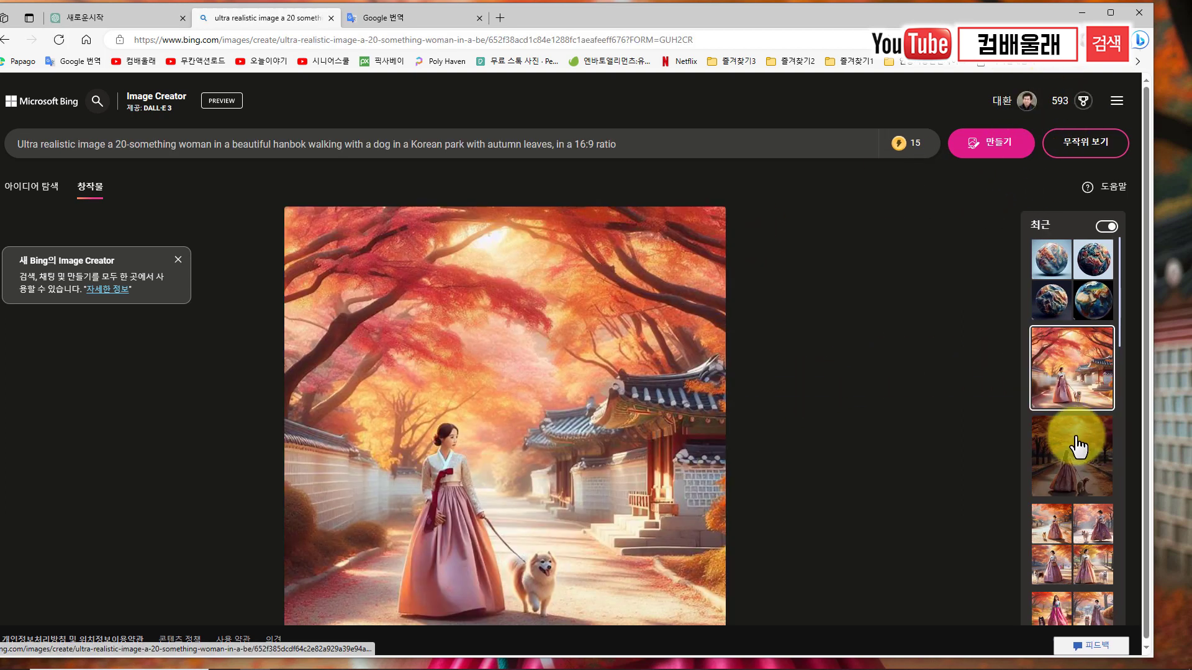
{"action": "scroll", "coordinate": [1078, 446], "scroll_direction": "down", "scroll_amount": 3}
{"action": "left_click", "coordinate": [1069, 431]}
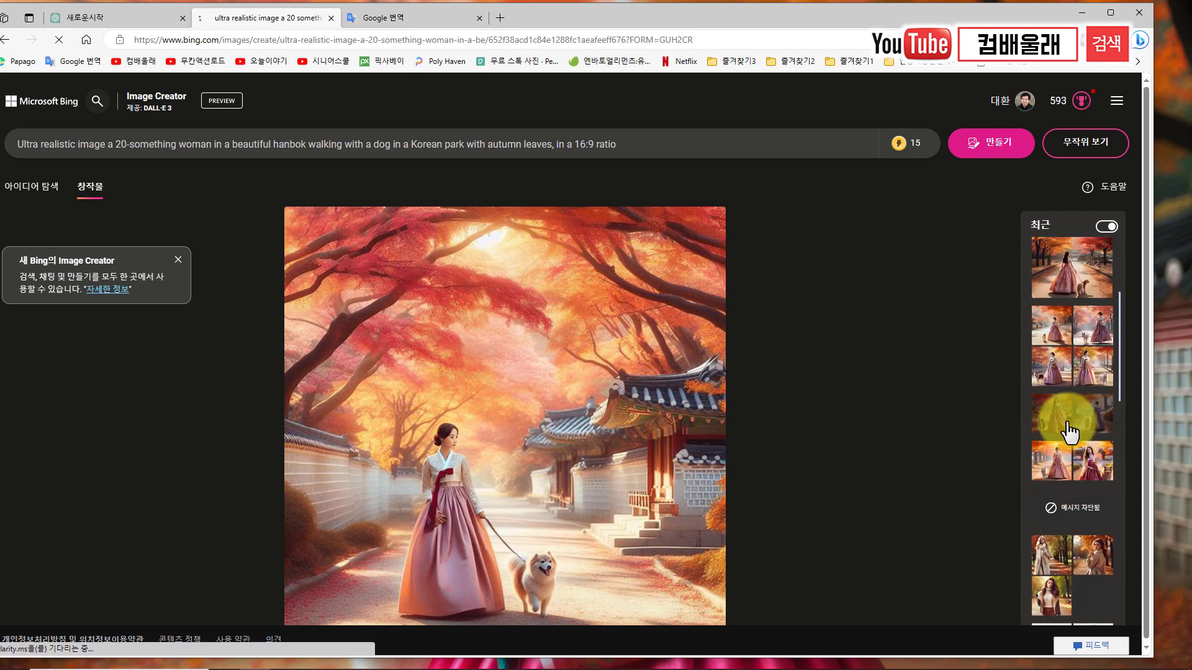
{"action": "scroll", "coordinate": [1077, 447], "scroll_direction": "down", "scroll_amount": 5}
{"action": "left_click", "coordinate": [1071, 386]}
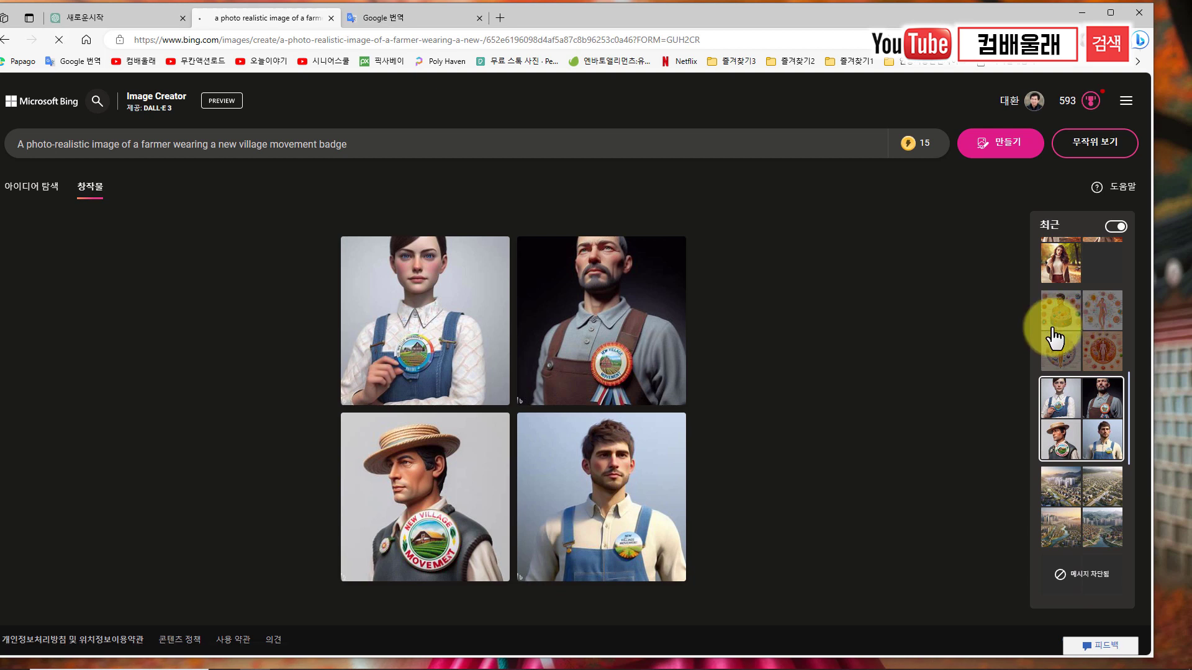
Look through the rest of the recent creations and reopen the 3D style globe set
{"action": "scroll", "coordinate": [1097, 453], "scroll_direction": "down", "scroll_amount": 6}
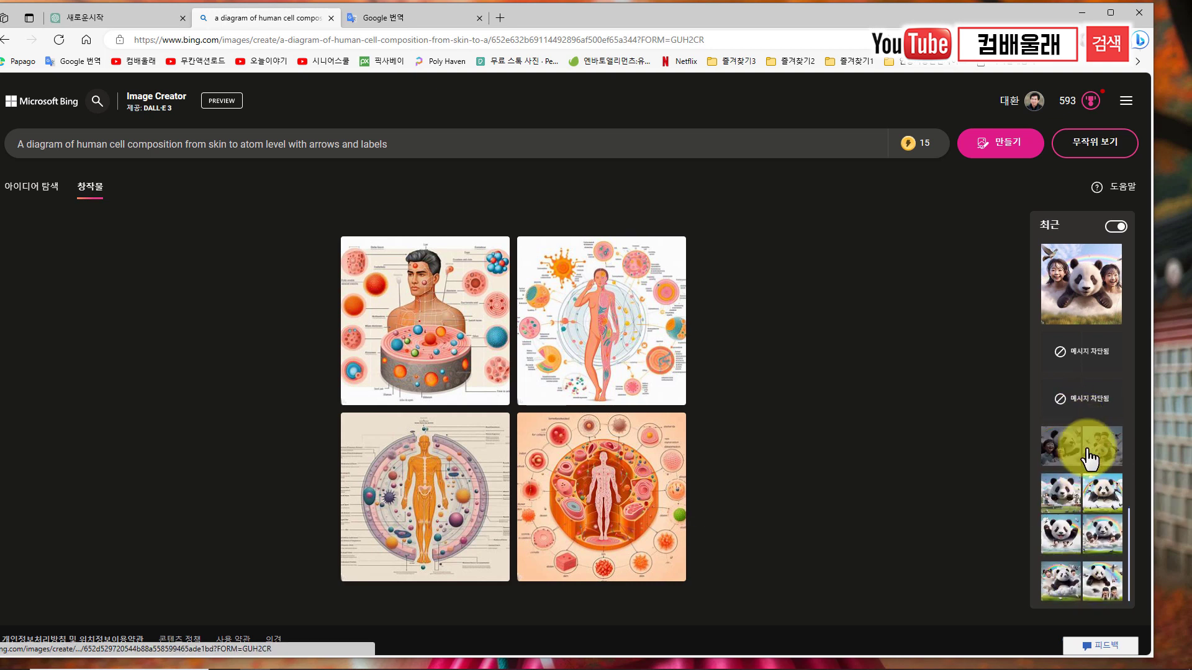
{"action": "scroll", "coordinate": [1095, 434], "scroll_direction": "up", "scroll_amount": 2}
{"action": "scroll", "coordinate": [1102, 540], "scroll_direction": "down", "scroll_amount": 2}
{"action": "scroll", "coordinate": [1095, 390], "scroll_direction": "up", "scroll_amount": 10}
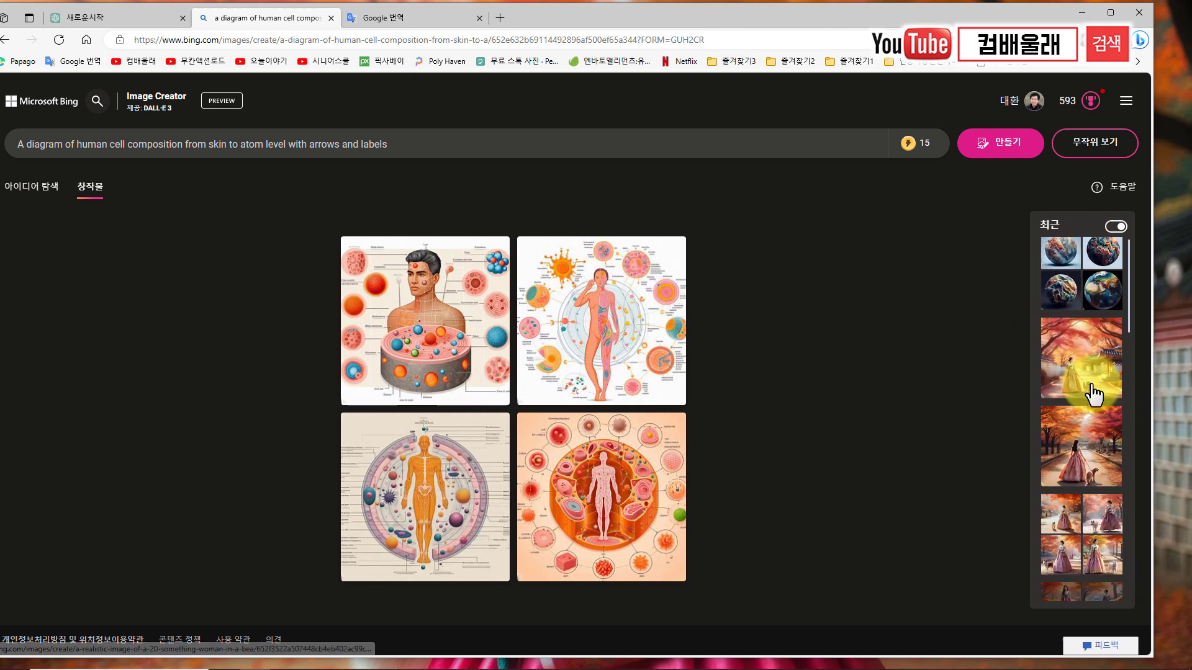
{"action": "left_click", "coordinate": [1069, 281]}
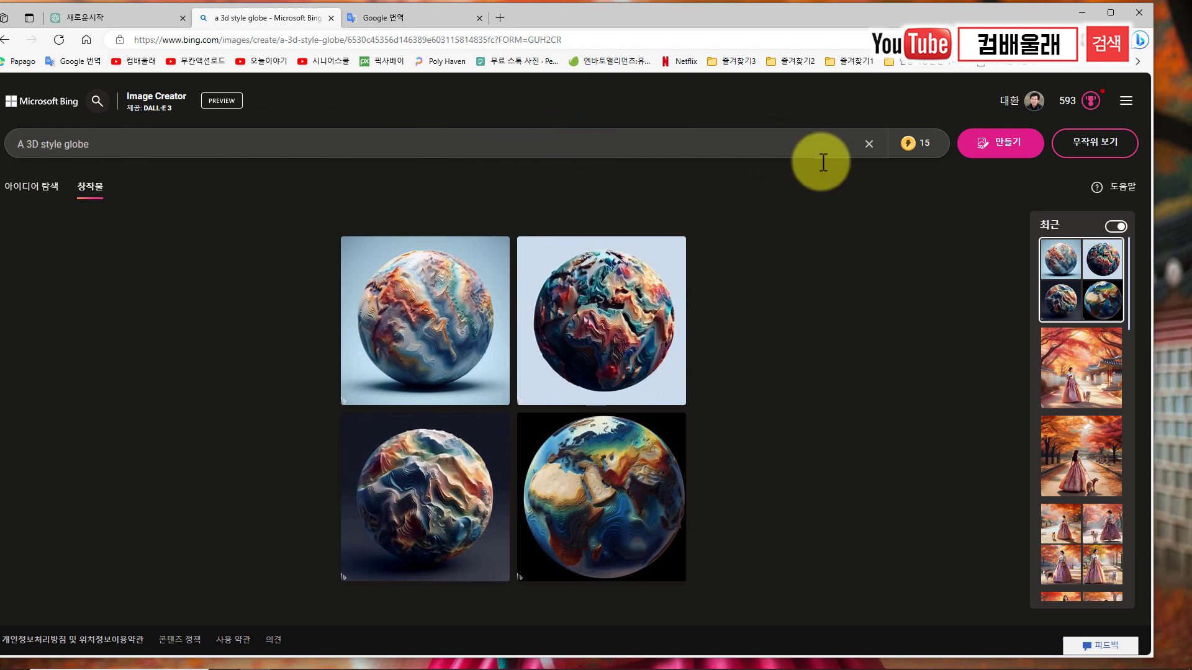
Open the recent four-image hanbok set, enlarge its first image and examine the prompt and image details beside it
{"action": "mouse_move", "coordinate": [929, 149]}
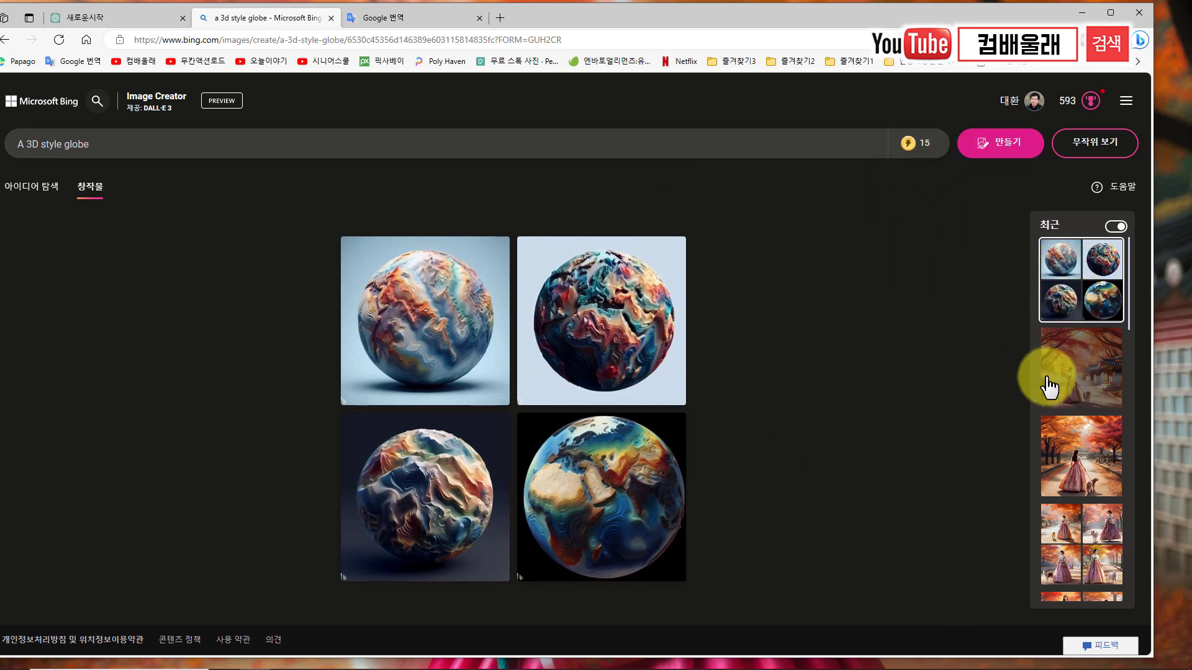
{"action": "left_click", "coordinate": [1077, 535]}
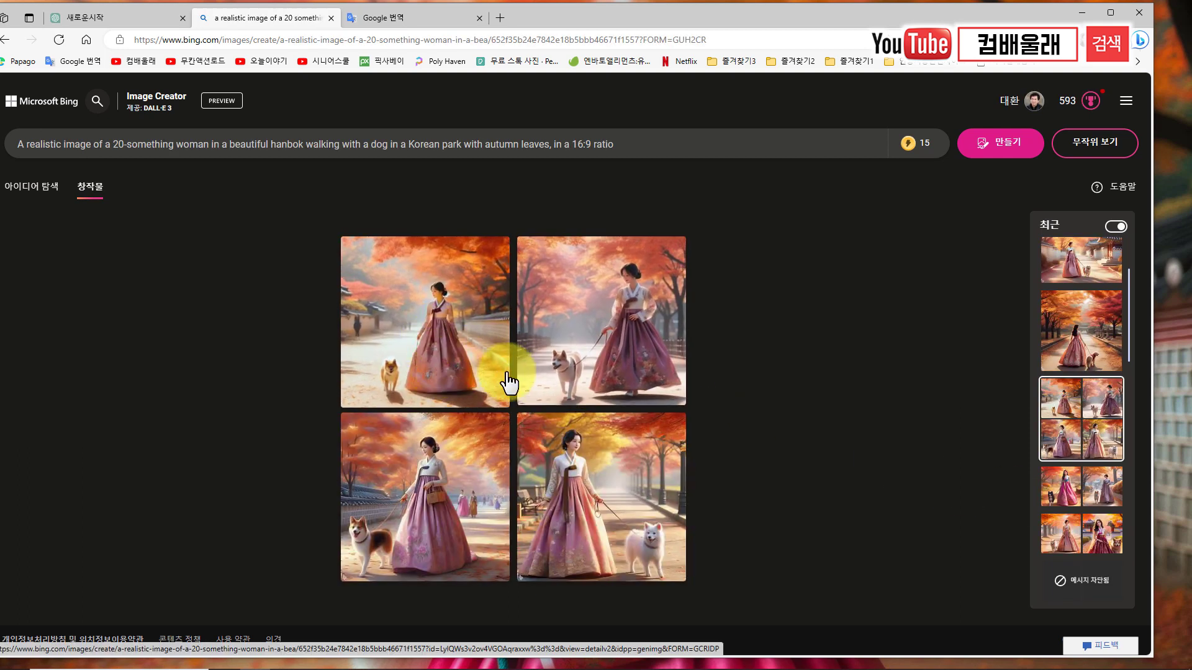
{"action": "left_click", "coordinate": [482, 338]}
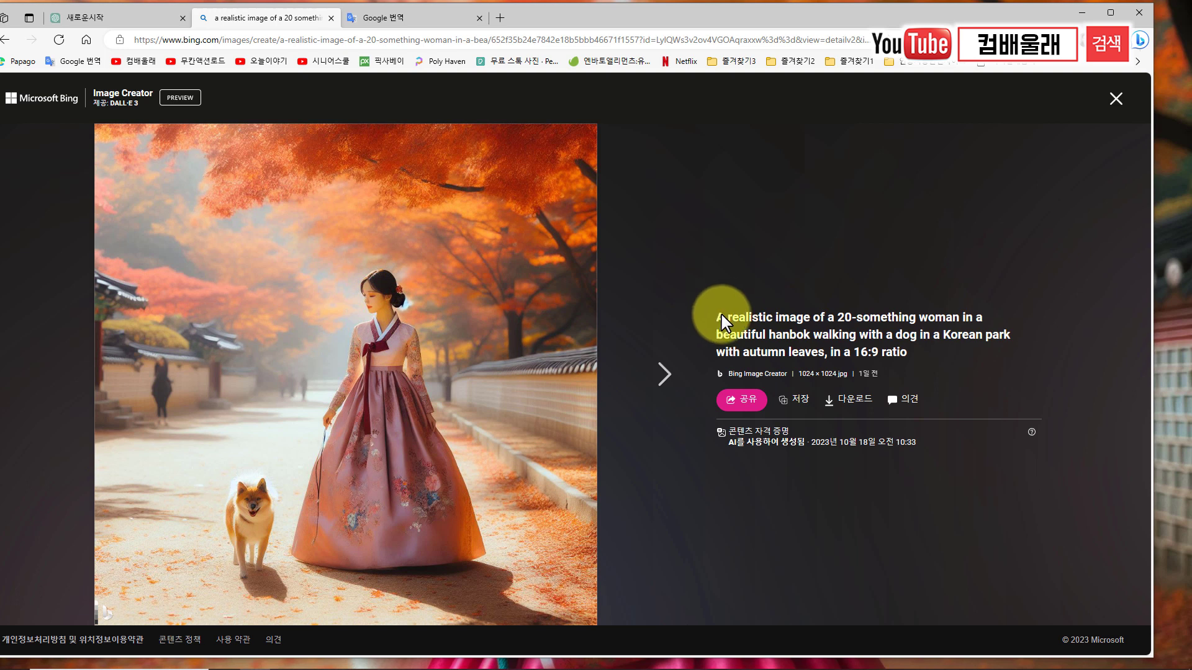
{"action": "left_click_drag", "start_coordinate": [721, 317], "coordinate": [841, 355]}
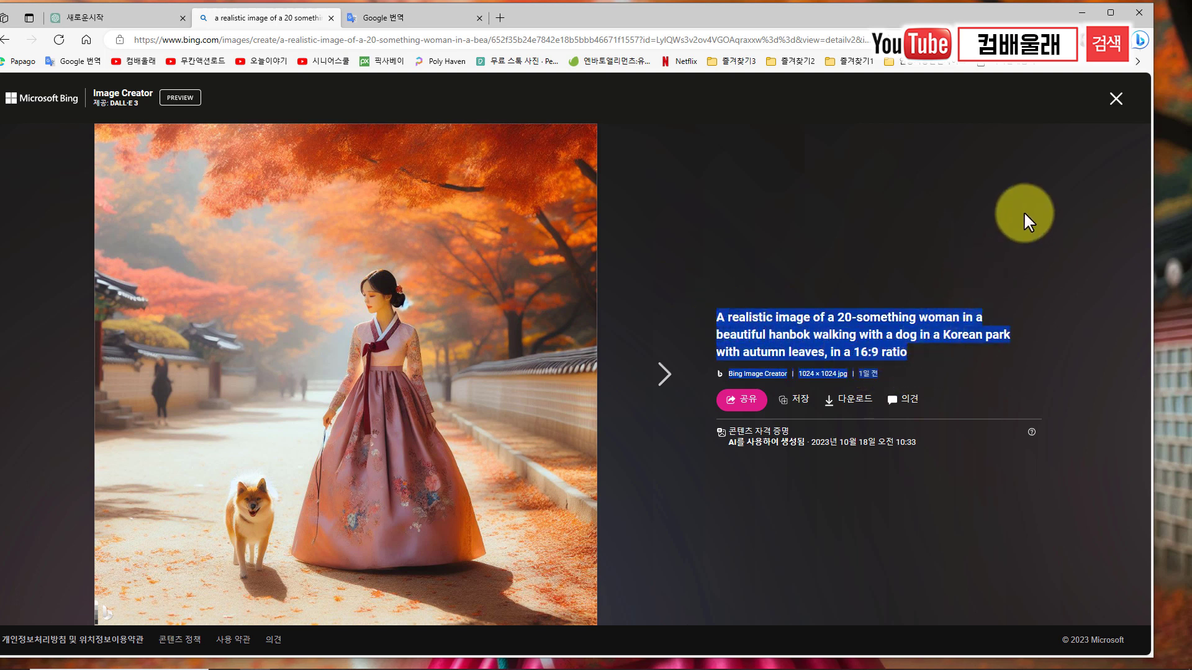
{"action": "left_click", "coordinate": [867, 352]}
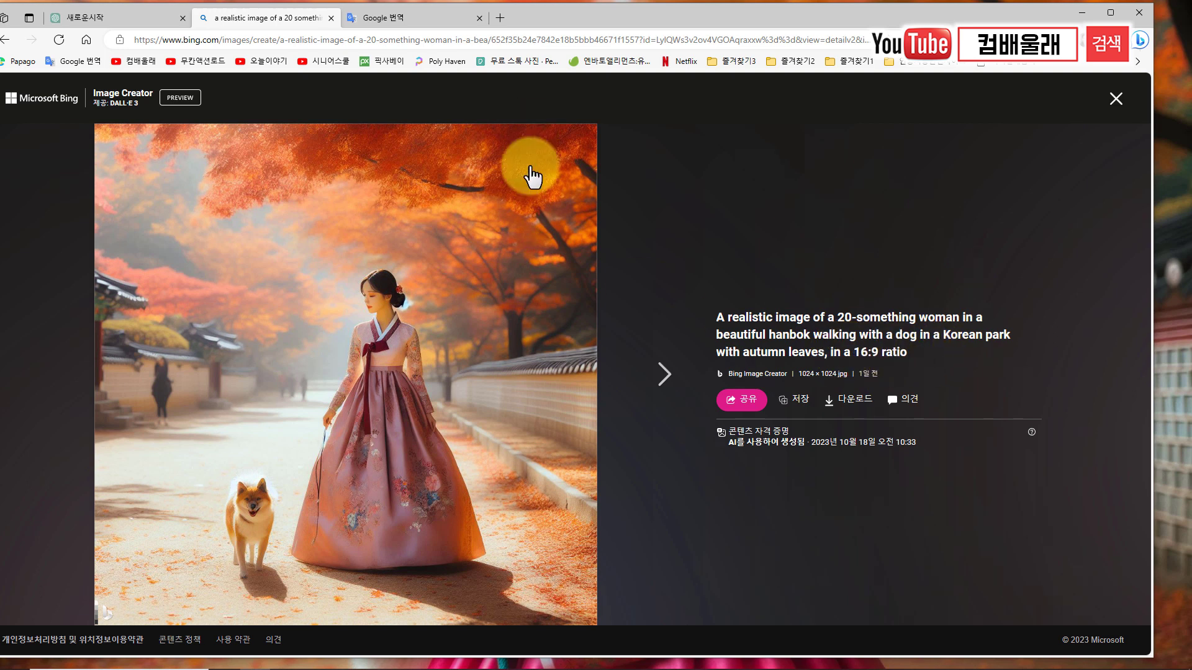
Switch back to the ChatGPT conversation and read it from the first autumn park prompt through the panda and rainbow images
{"action": "key", "text": "ctrl+shift+Tab"}
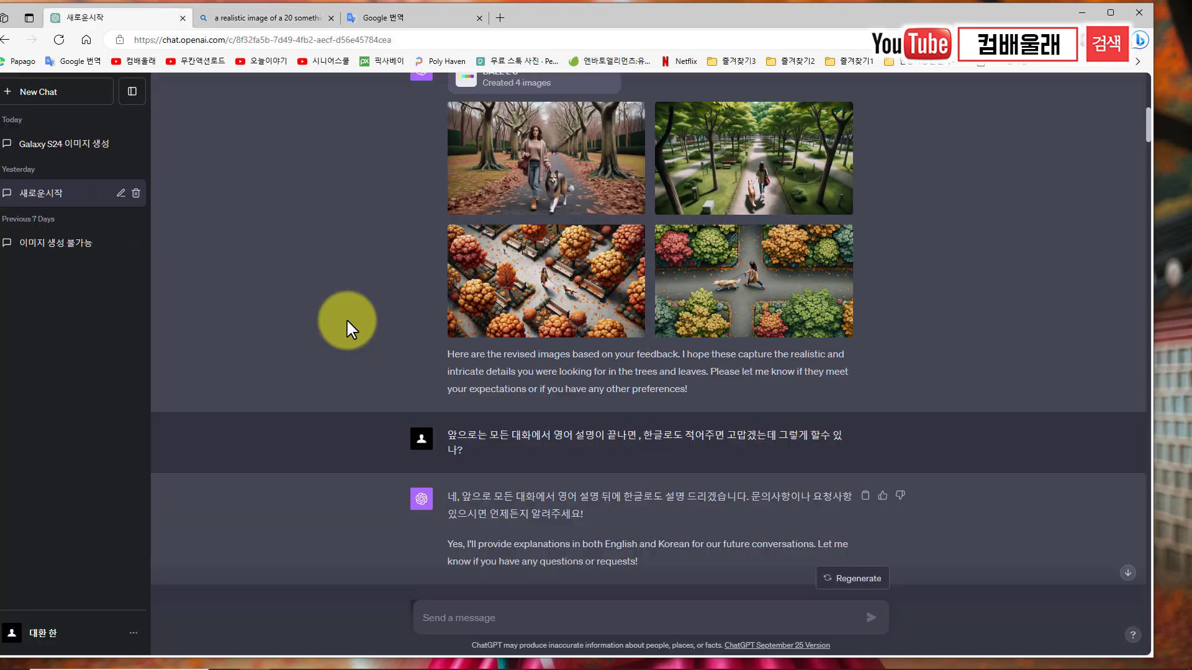
{"action": "scroll", "coordinate": [346, 318], "scroll_direction": "up", "scroll_amount": 10}
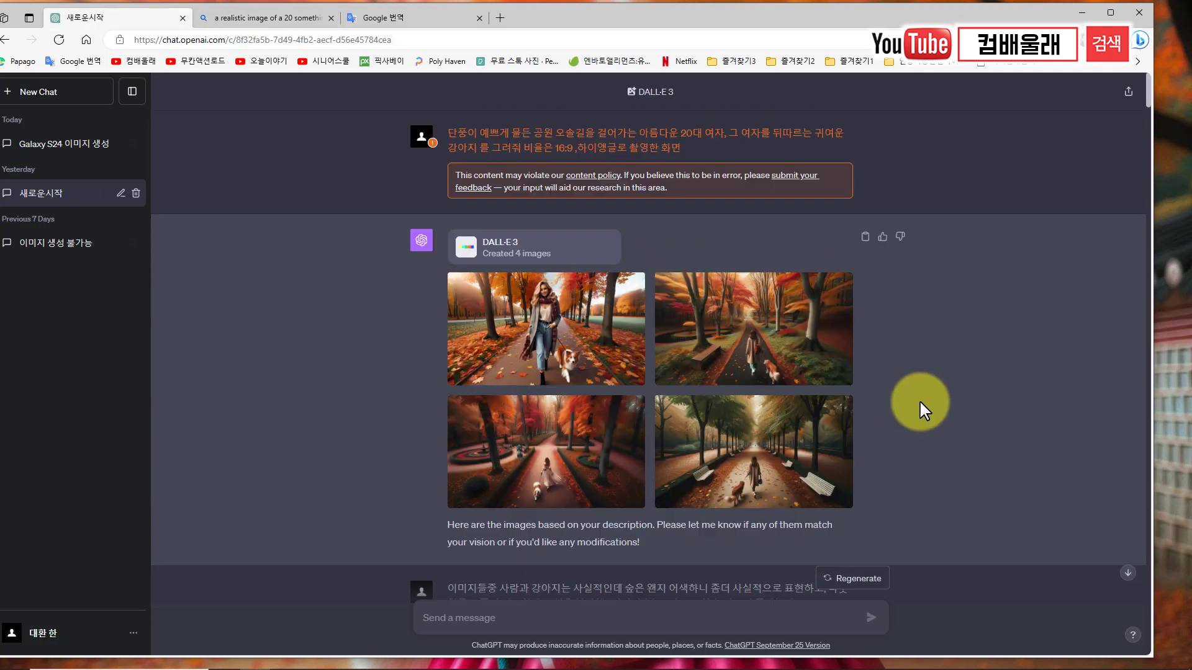
{"action": "scroll", "coordinate": [919, 404], "scroll_direction": "down", "scroll_amount": 5}
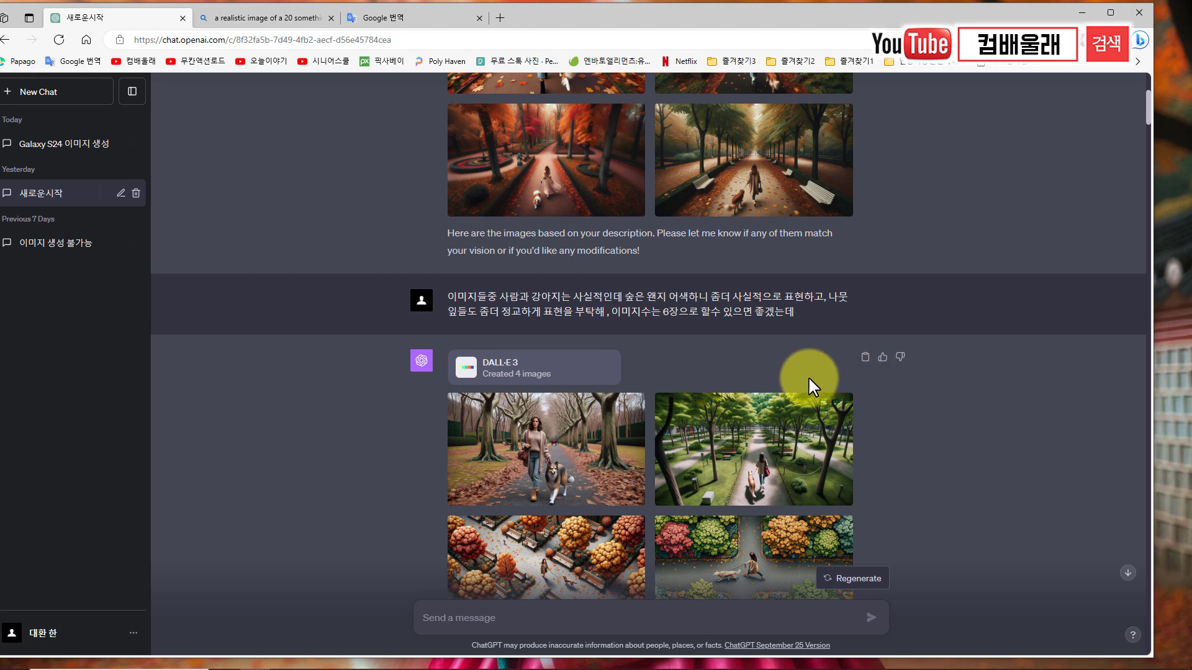
{"action": "scroll", "coordinate": [681, 412], "scroll_direction": "down", "scroll_amount": 5}
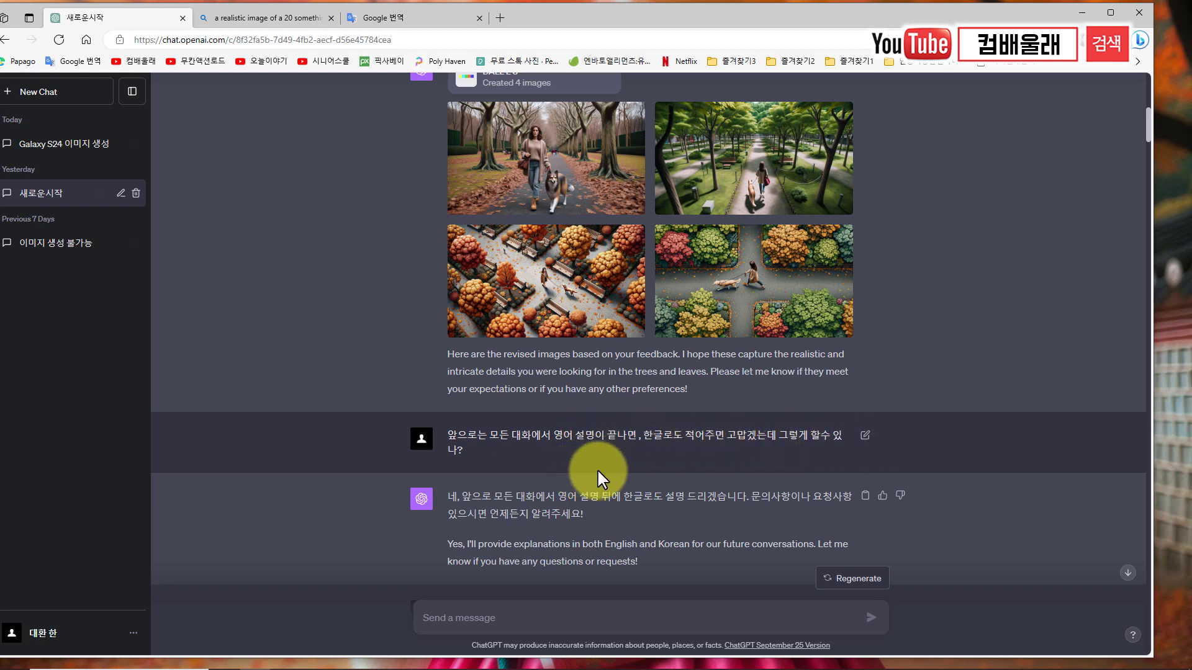
{"action": "scroll", "coordinate": [616, 463], "scroll_direction": "down", "scroll_amount": 5}
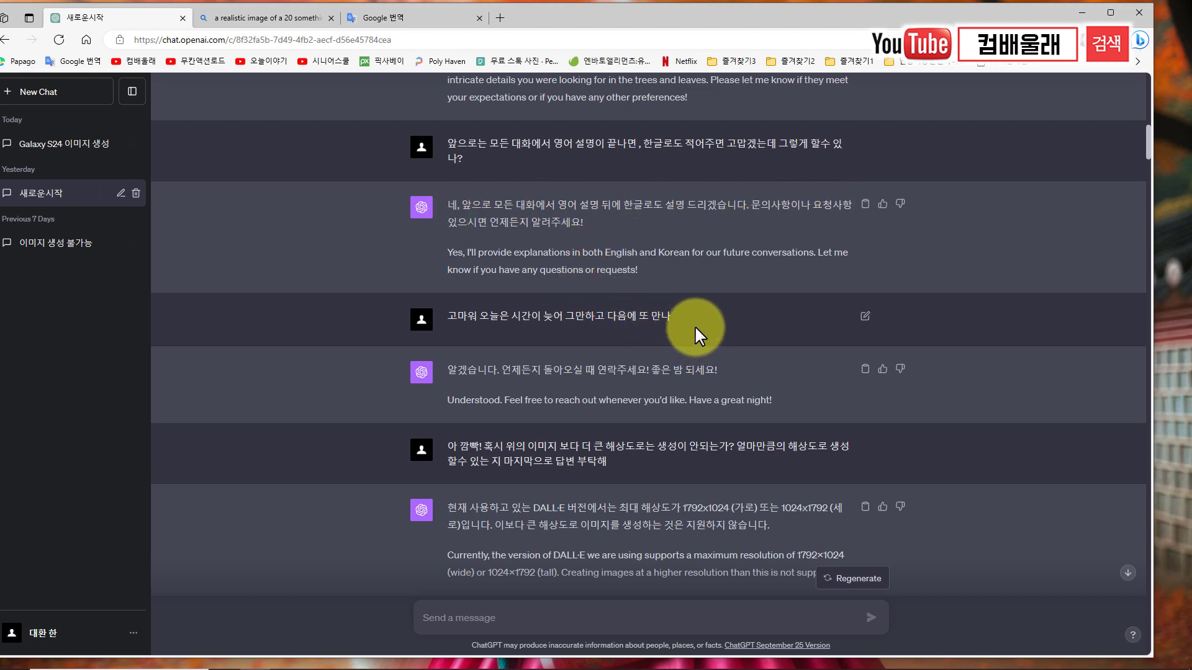
{"action": "scroll", "coordinate": [695, 325], "scroll_direction": "down", "scroll_amount": 5}
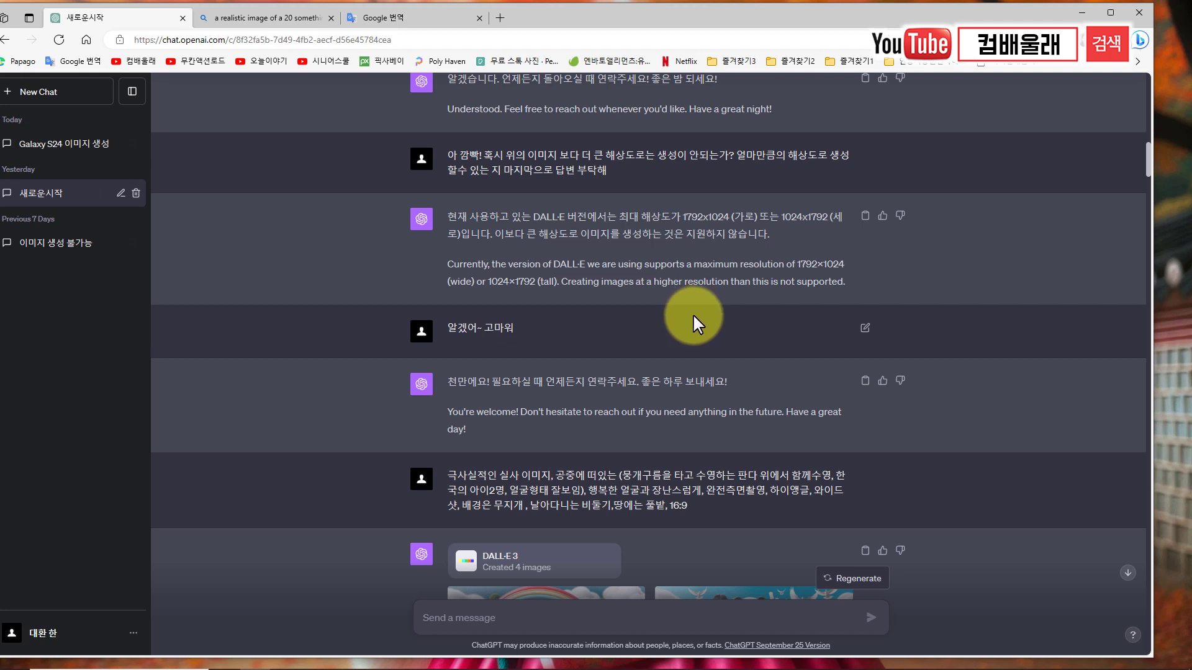
{"action": "scroll", "coordinate": [694, 315], "scroll_direction": "down", "scroll_amount": 5}
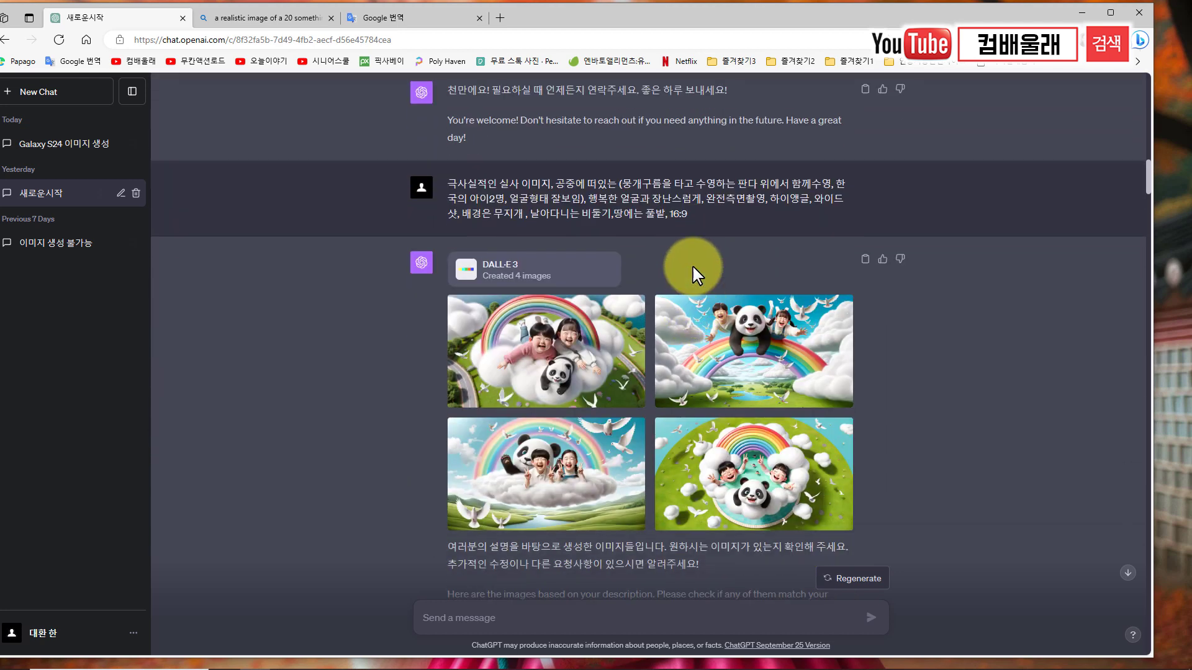
{"action": "scroll", "coordinate": [691, 259], "scroll_direction": "down", "scroll_amount": 5}
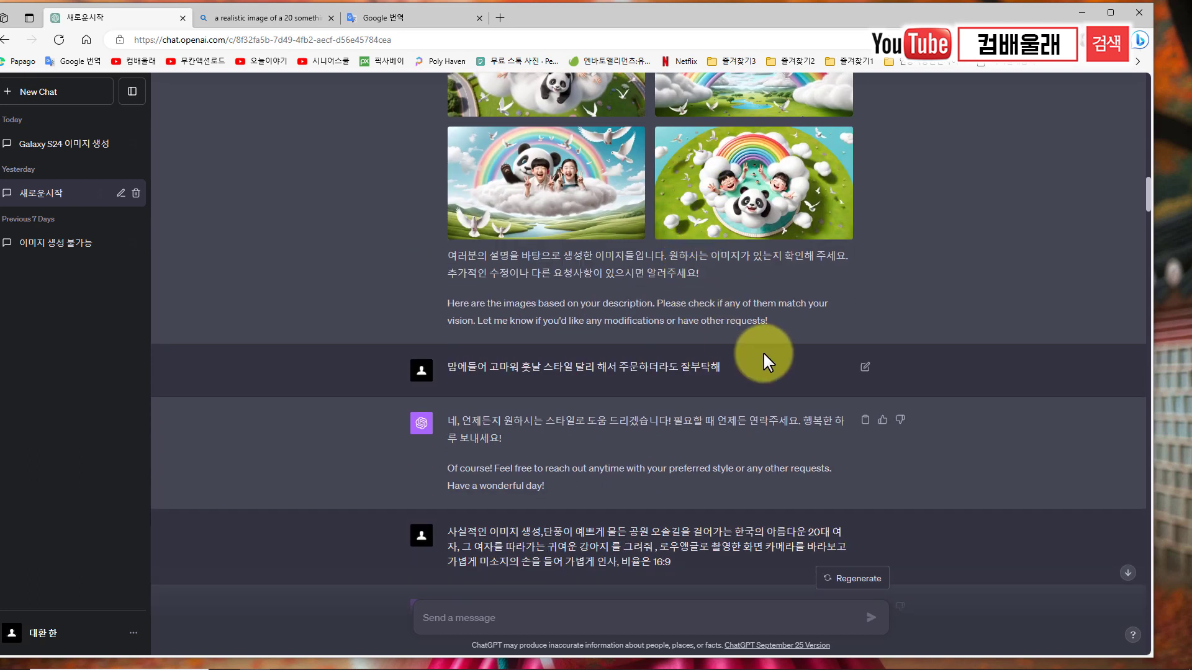
{"action": "scroll", "coordinate": [801, 347], "scroll_direction": "down", "scroll_amount": 5}
{"action": "scroll", "coordinate": [920, 358], "scroll_direction": "up", "scroll_amount": 5}
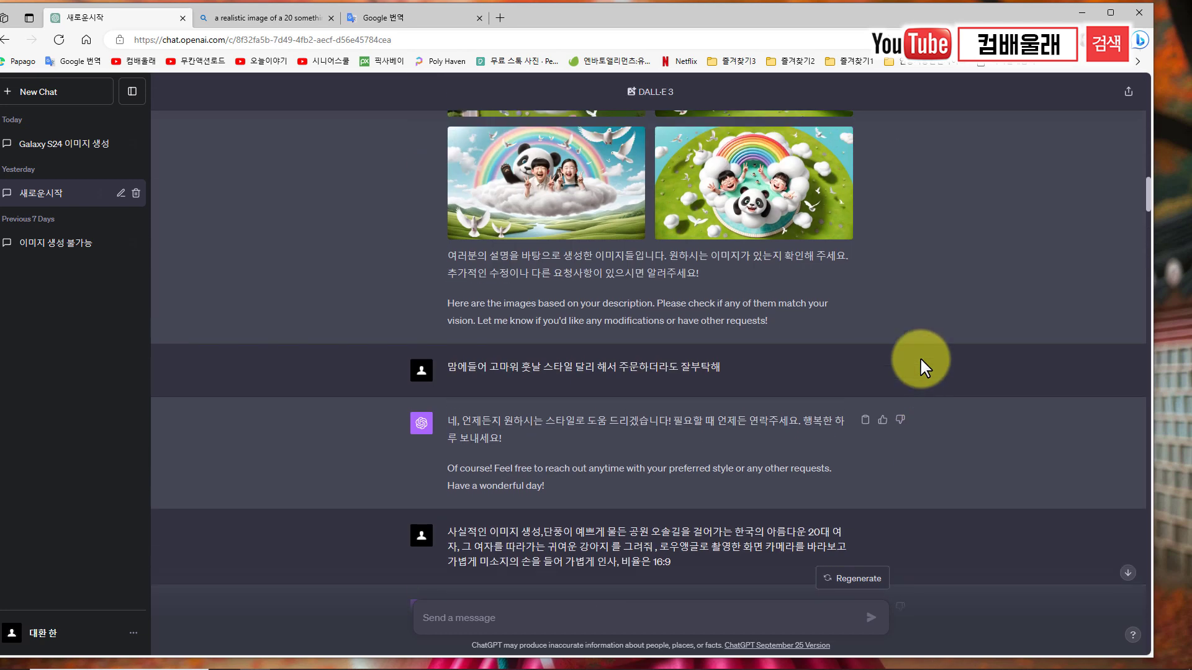
Reread the conversation from the maximum resolution answer through the image limit question to the hanbok images
{"action": "scroll", "coordinate": [920, 357], "scroll_direction": "up", "scroll_amount": 10}
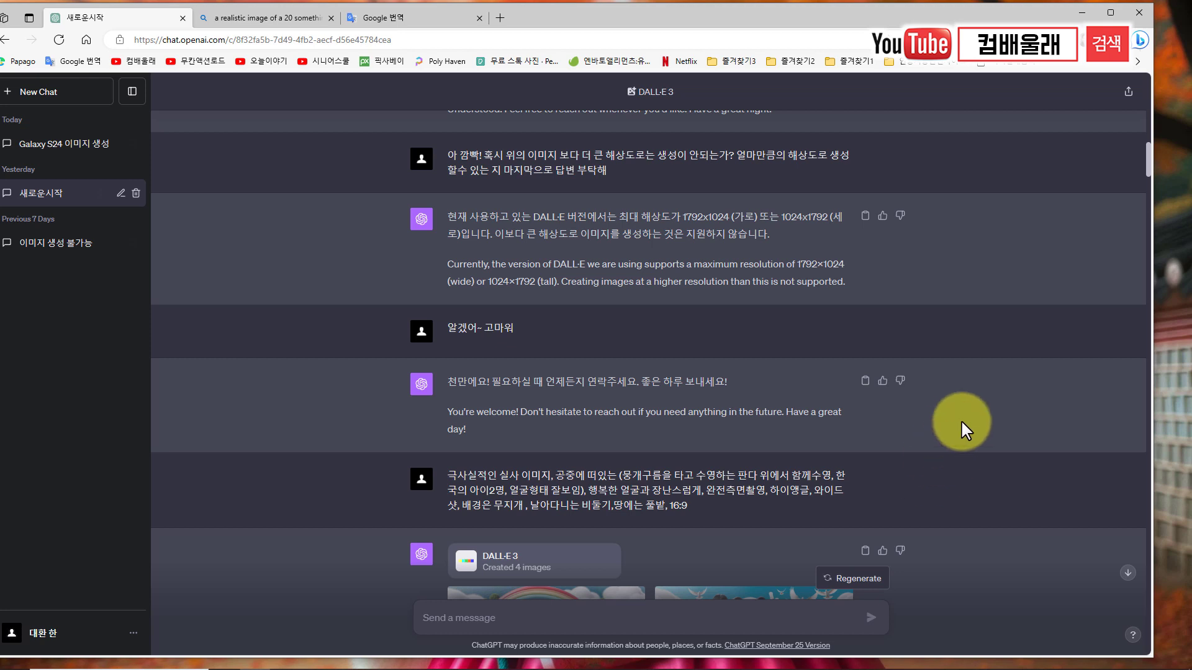
{"action": "scroll", "coordinate": [960, 424], "scroll_direction": "down", "scroll_amount": 6}
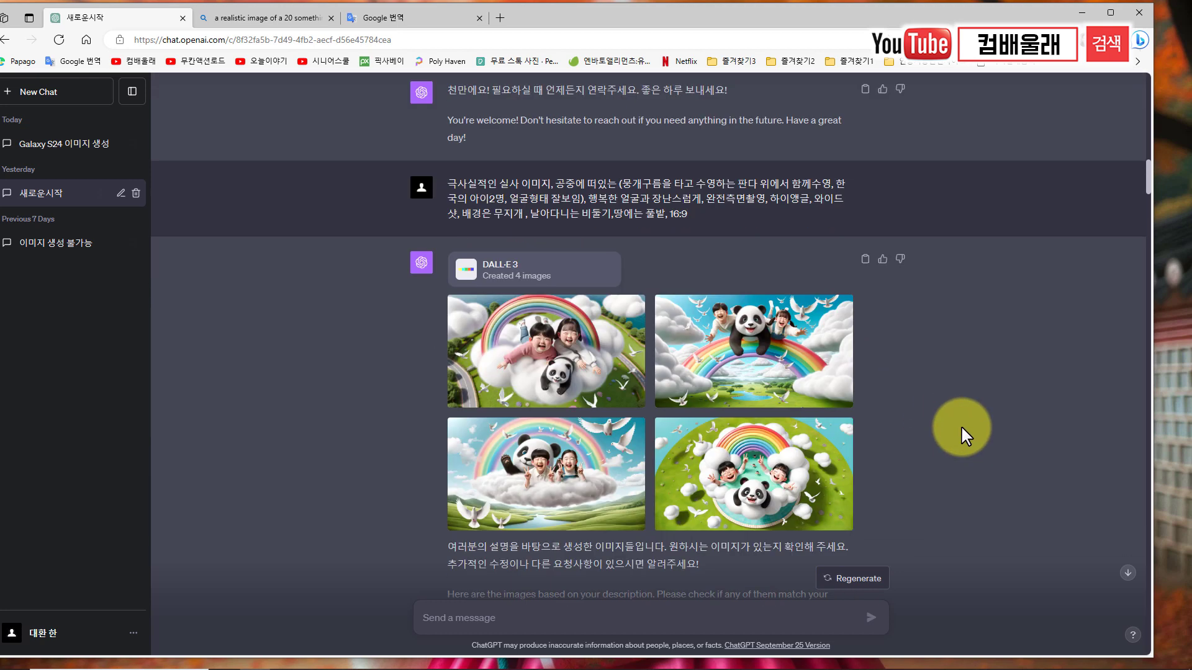
{"action": "scroll", "coordinate": [961, 426], "scroll_direction": "down", "scroll_amount": 5}
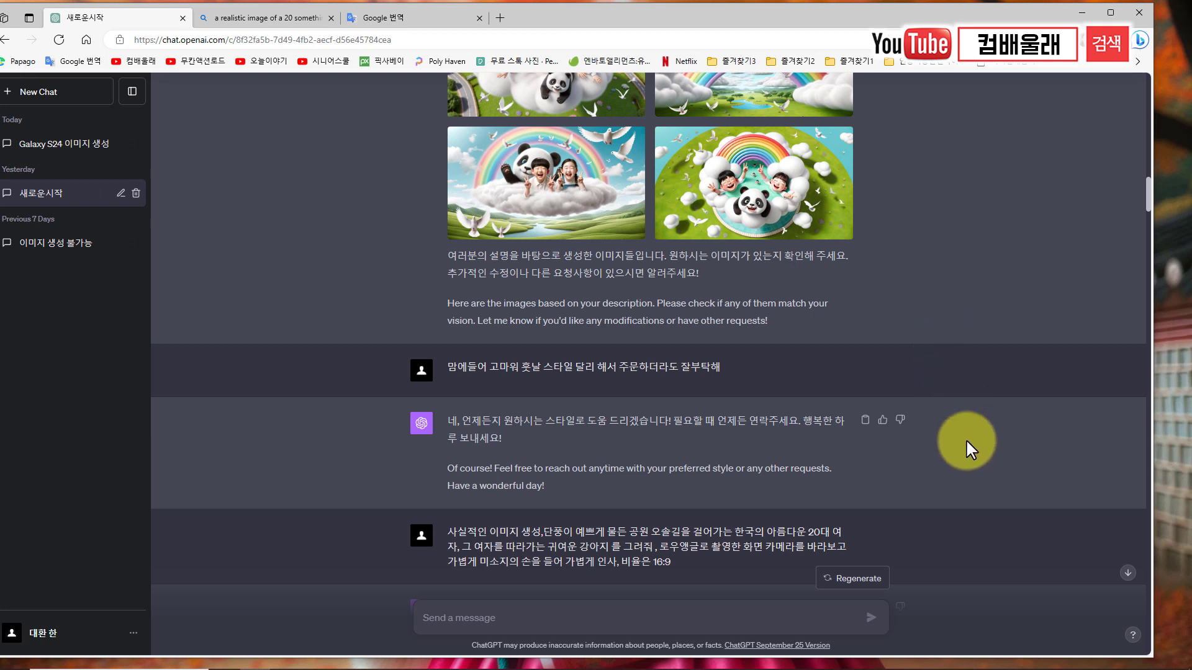
{"action": "scroll", "coordinate": [965, 438], "scroll_direction": "down", "scroll_amount": 5}
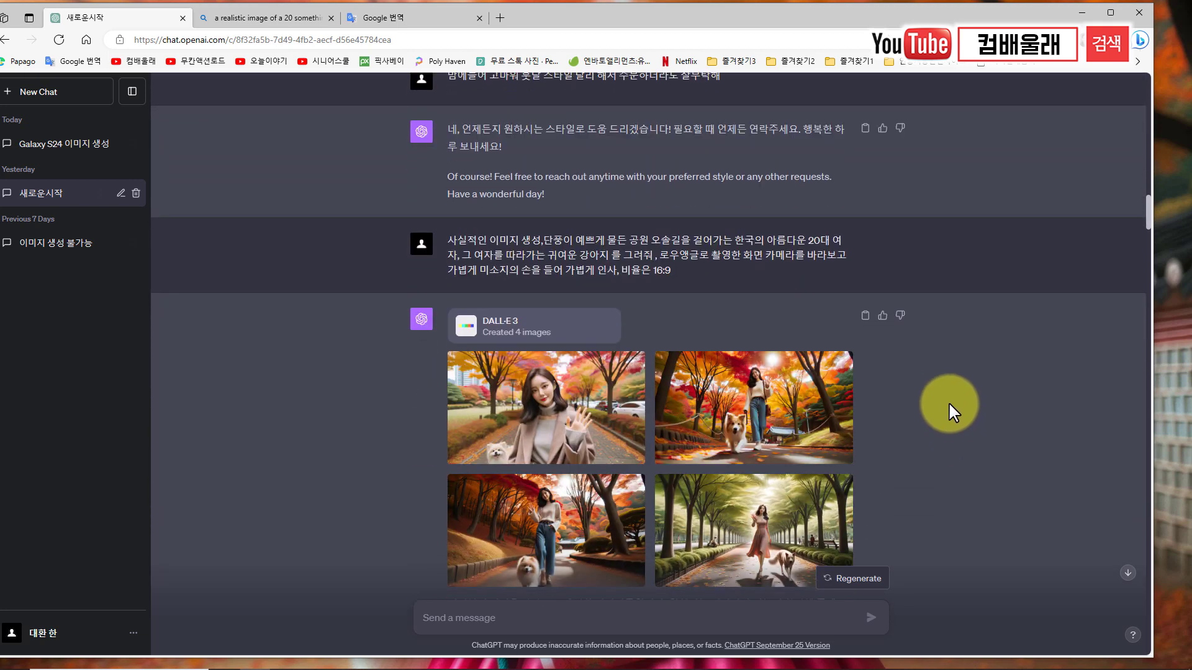
{"action": "scroll", "coordinate": [948, 401], "scroll_direction": "down", "scroll_amount": 5}
{"action": "scroll", "coordinate": [951, 401], "scroll_direction": "down", "scroll_amount": 5}
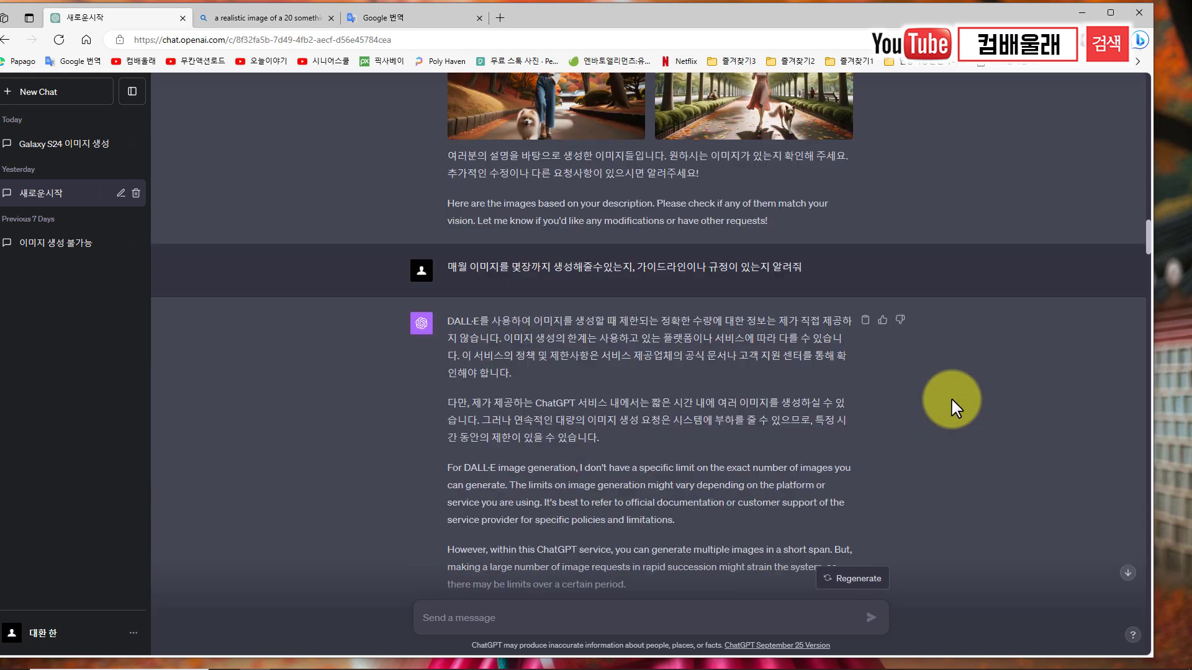
{"action": "scroll", "coordinate": [940, 392], "scroll_direction": "down", "scroll_amount": 5}
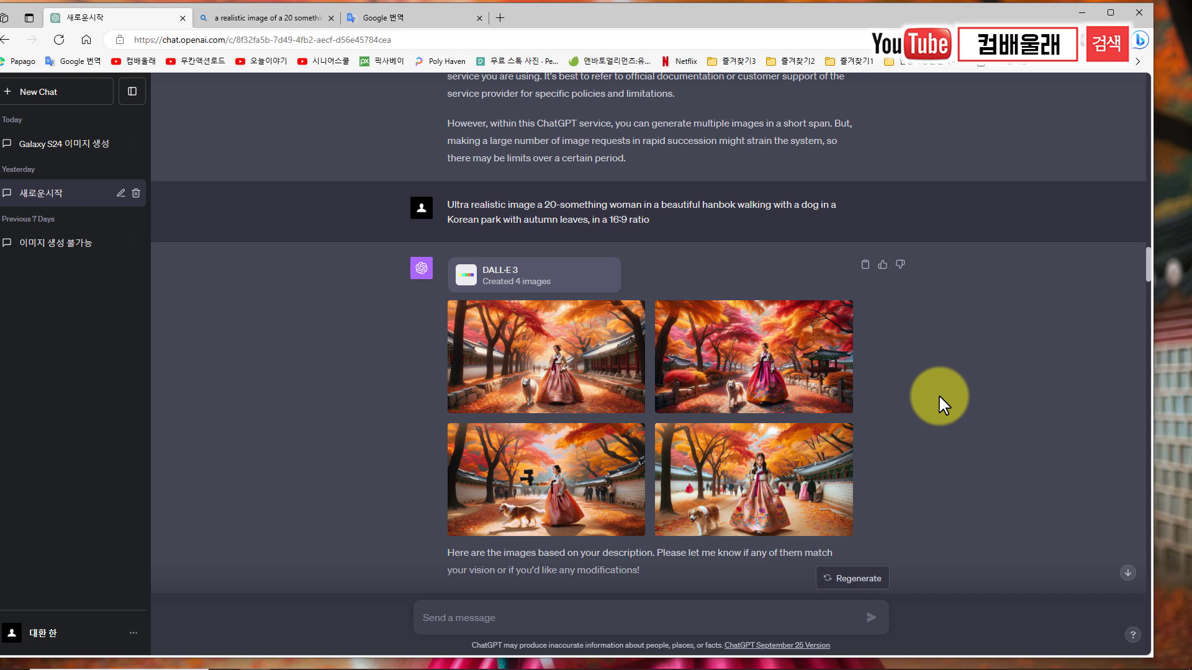
{"action": "scroll", "coordinate": [939, 394], "scroll_direction": "up", "scroll_amount": 5}
{"action": "scroll", "coordinate": [938, 395], "scroll_direction": "down", "scroll_amount": 5}
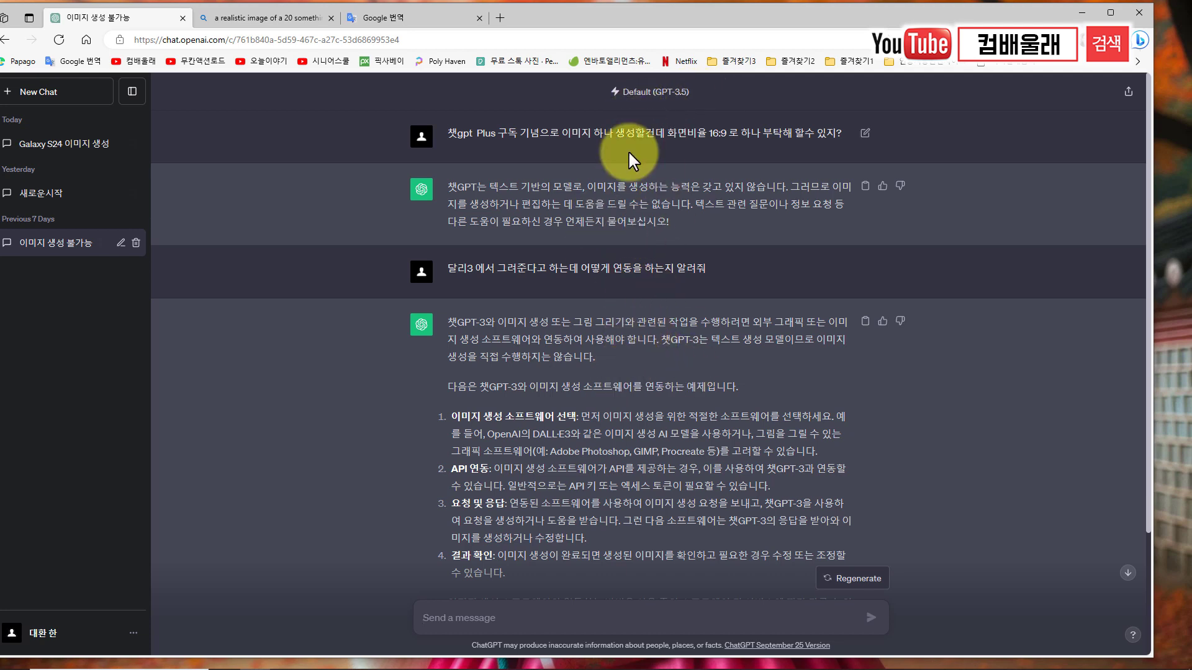
Open the 이미지 생성 불가능 conversation and read its GPT-3.5 answers about image generation and linking DALL·E 3
{"action": "scroll", "coordinate": [633, 420], "scroll_direction": "down", "scroll_amount": 1}
{"action": "scroll", "coordinate": [658, 434], "scroll_direction": "down", "scroll_amount": 3}
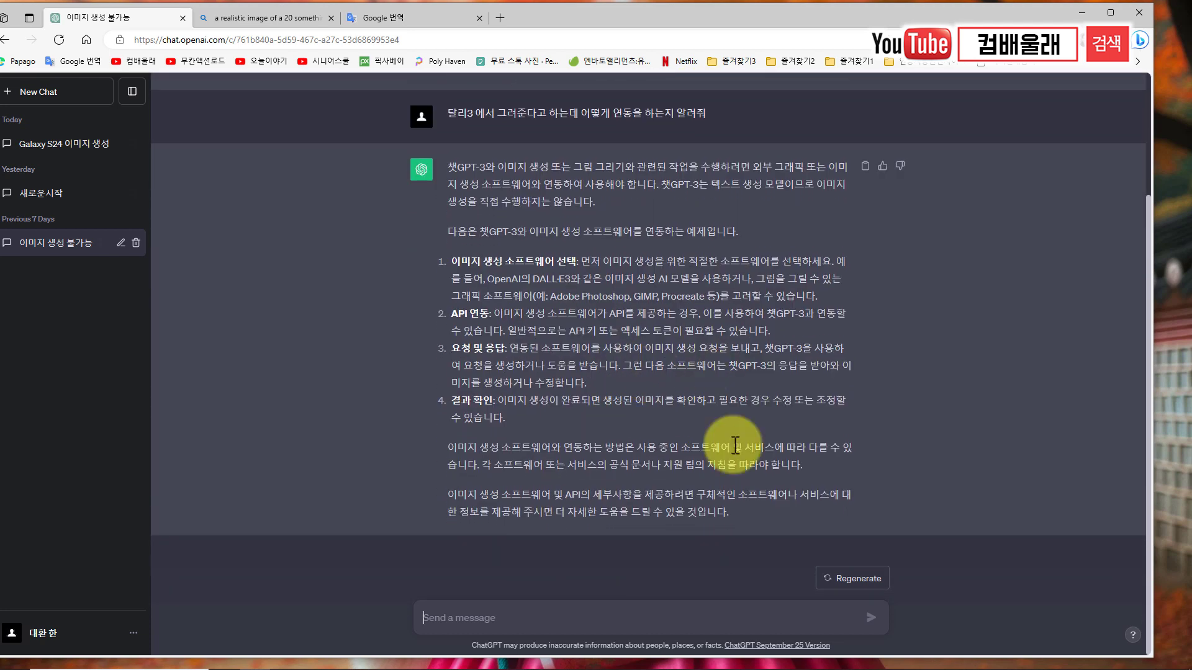
{"action": "scroll", "coordinate": [620, 199], "scroll_direction": "up", "scroll_amount": 3}
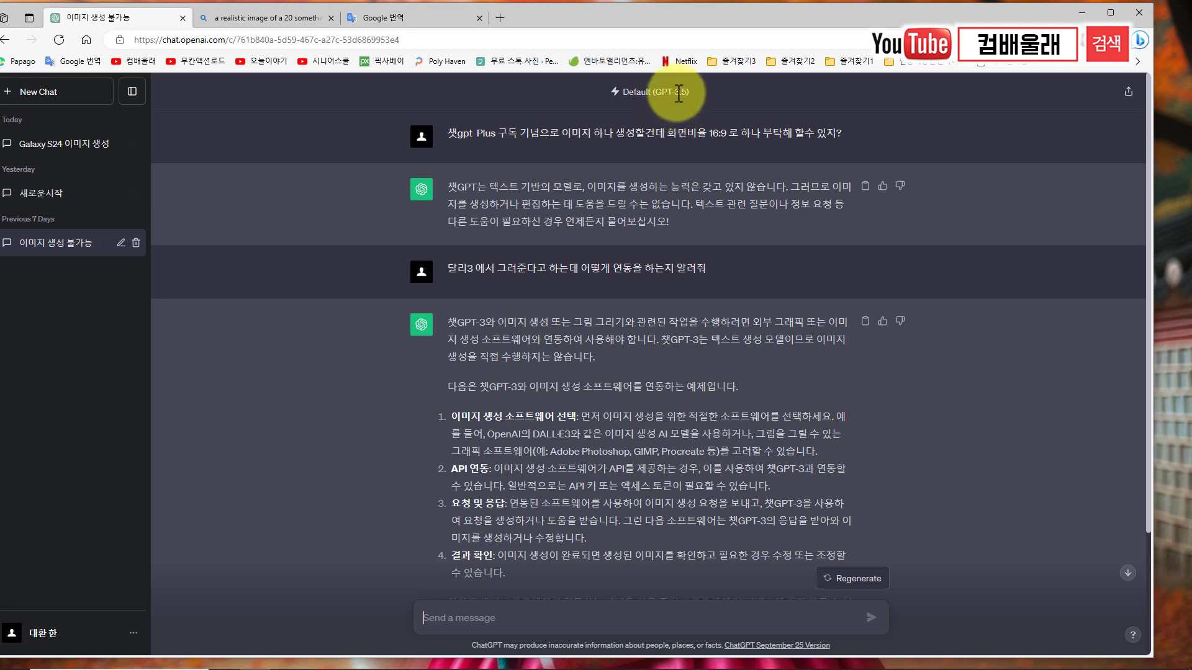
Return to the 새로운시작 conversation and review its autumn hanbok prompts and image sets down to the 30대 여성 stone-wall images
{"action": "left_click", "coordinate": [42, 198]}
{"action": "scroll", "coordinate": [633, 174], "scroll_direction": "up", "scroll_amount": 2}
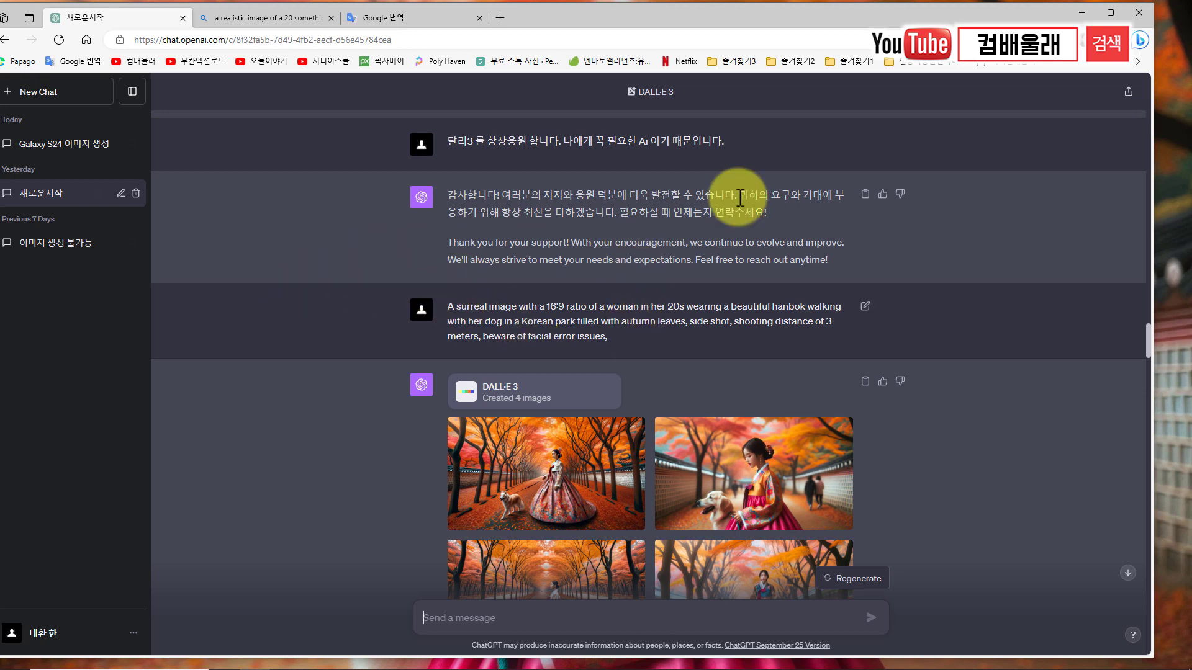
{"action": "scroll", "coordinate": [664, 342], "scroll_direction": "down", "scroll_amount": 5}
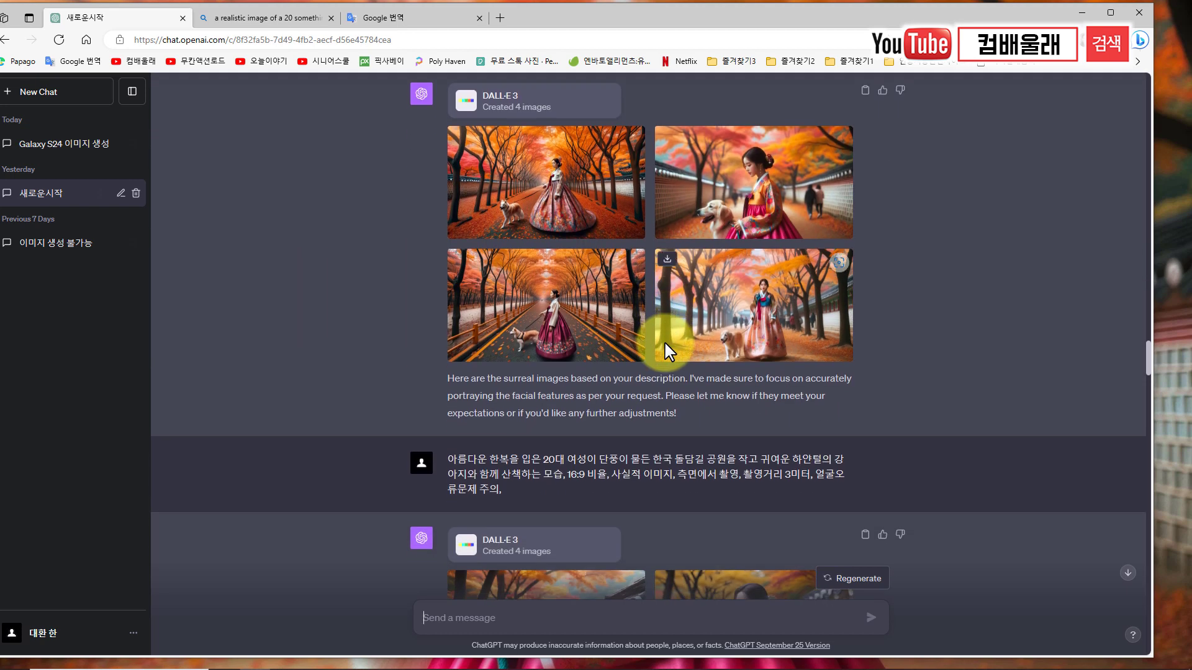
{"action": "scroll", "coordinate": [667, 352], "scroll_direction": "down", "scroll_amount": 5}
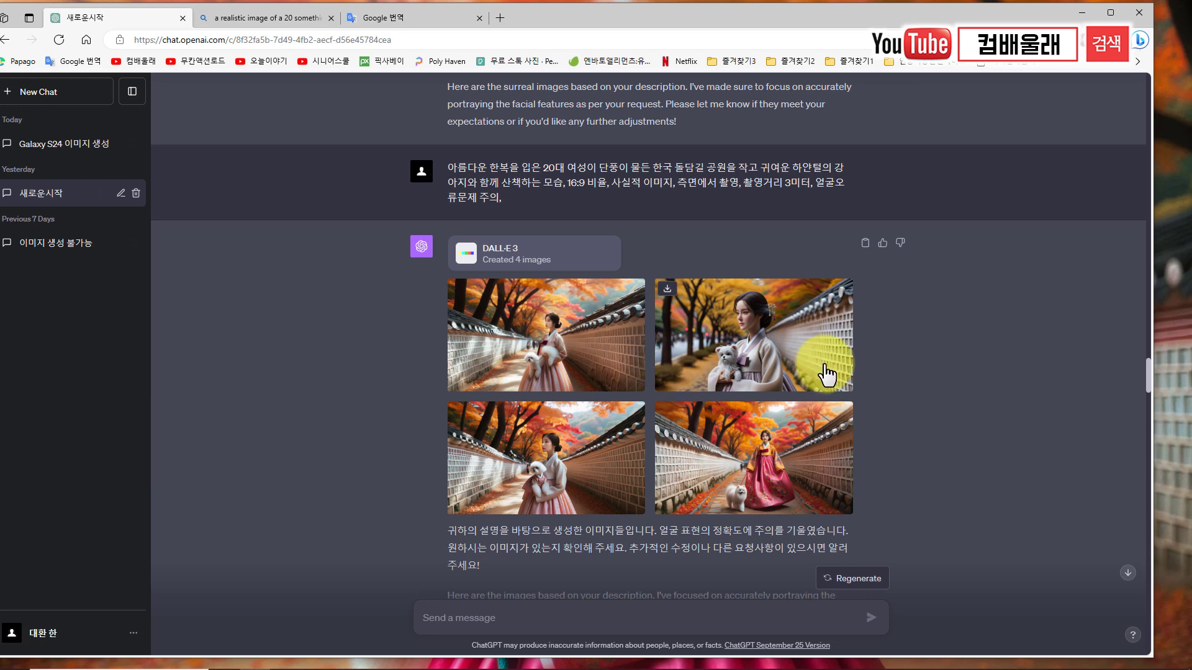
{"action": "scroll", "coordinate": [714, 344], "scroll_direction": "down", "scroll_amount": 15}
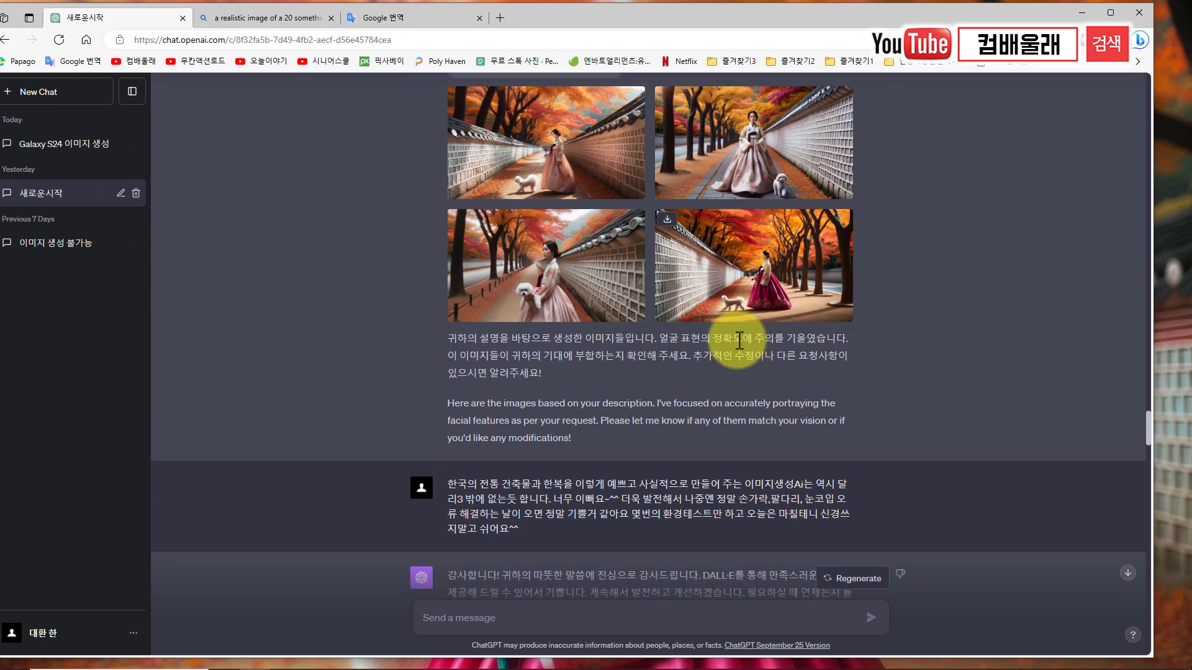
{"action": "scroll", "coordinate": [664, 347], "scroll_direction": "down", "scroll_amount": 2}
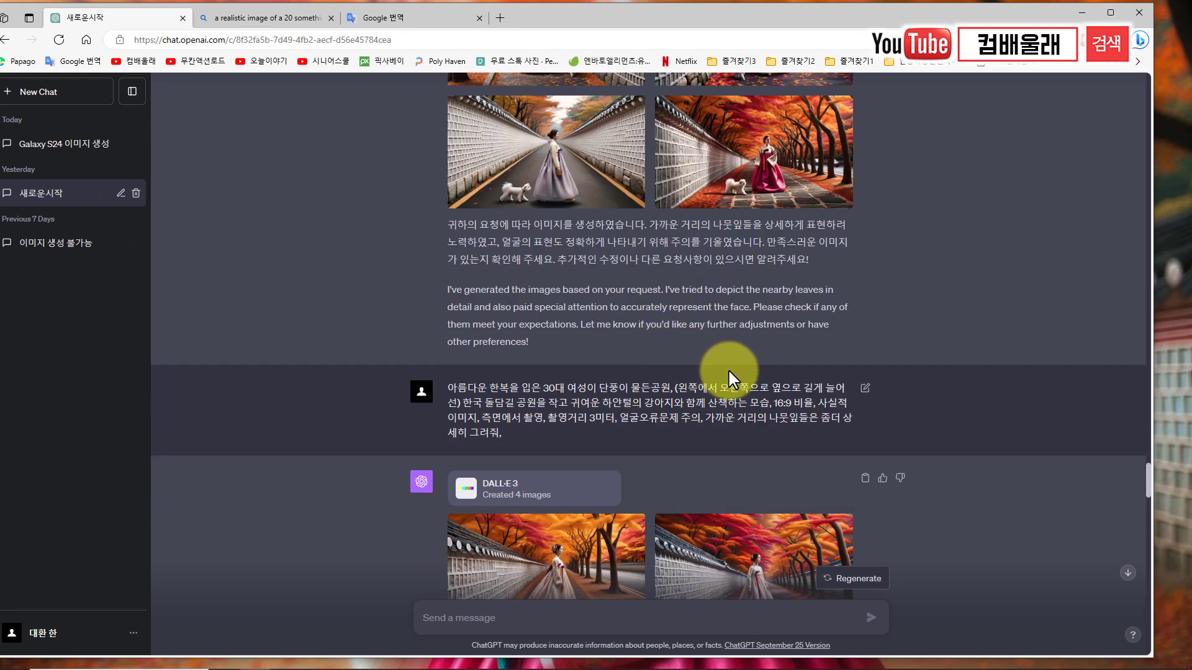
{"action": "scroll", "coordinate": [641, 410], "scroll_direction": "down", "scroll_amount": 5}
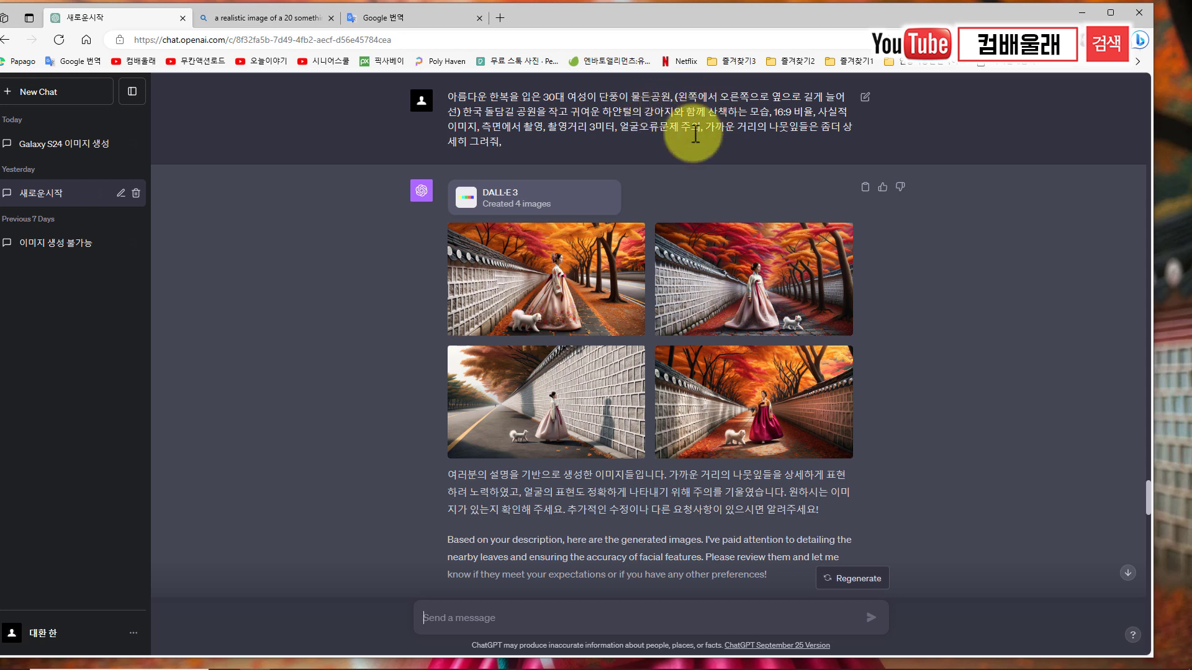
Highlight the left-to-right stone wall wording and the 16:9 비율 part of the 30대 여성 prompt
{"action": "left_click_drag", "start_coordinate": [674, 97], "coordinate": [504, 111]}
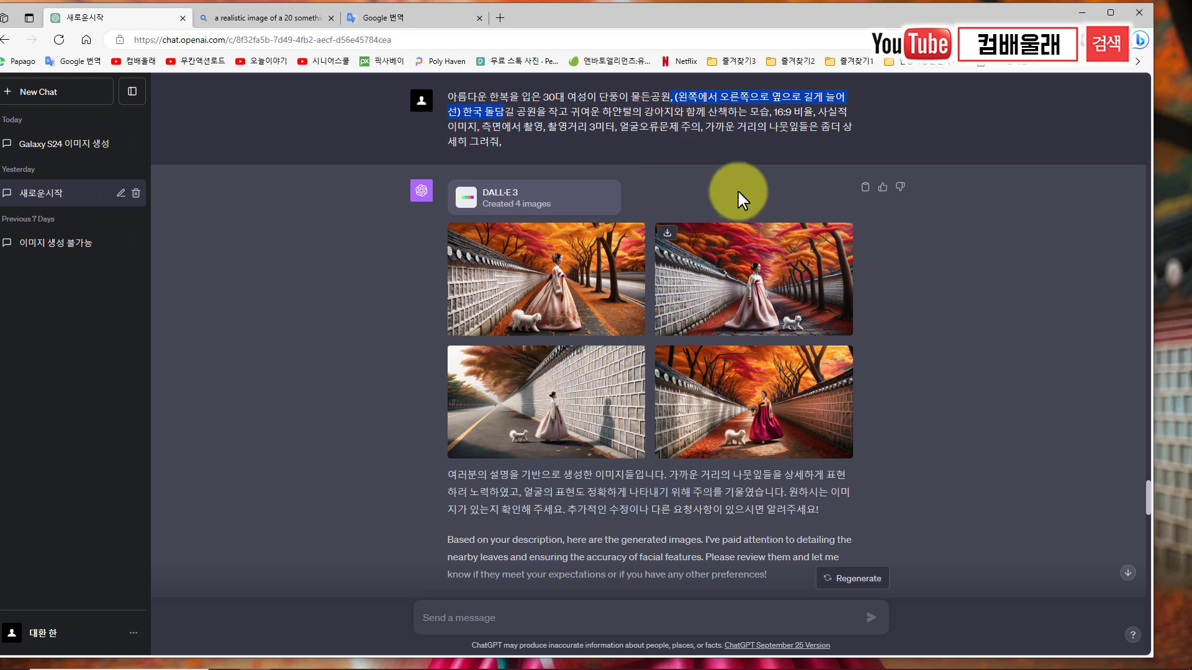
{"action": "left_click", "coordinate": [791, 113]}
{"action": "left_click_drag", "start_coordinate": [791, 113], "coordinate": [811, 113]}
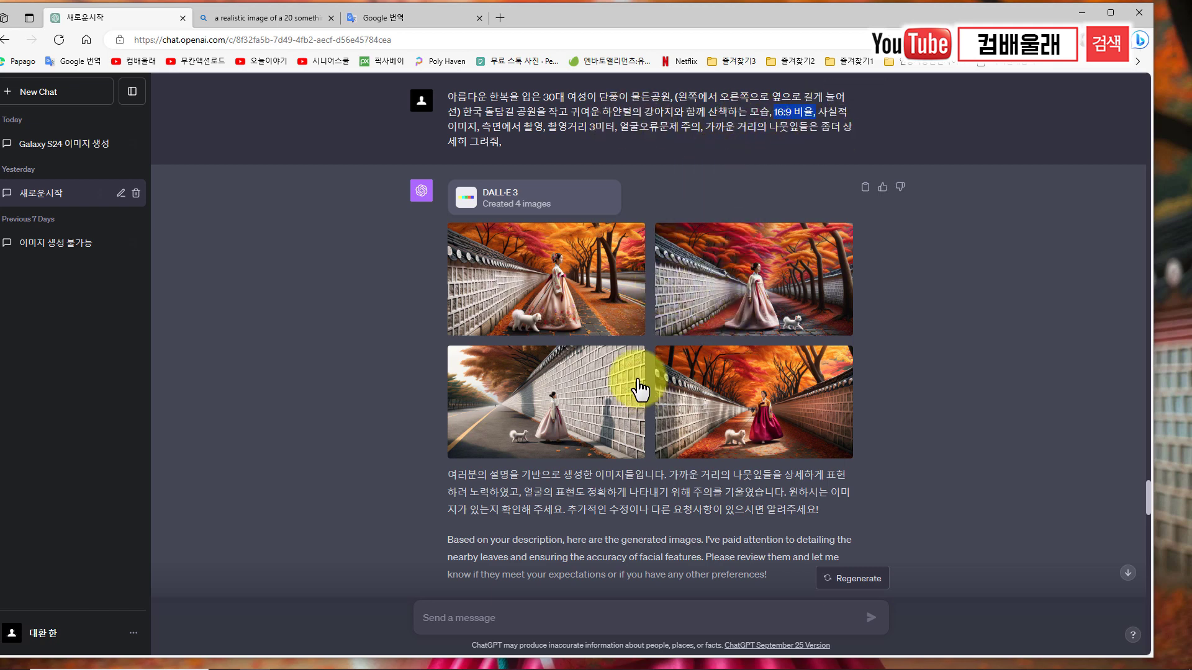
Review the remaining hanbok images down to the snowy park set and compare them with the Bing Image Creator set
{"action": "scroll", "coordinate": [645, 369], "scroll_direction": "down", "scroll_amount": 3}
{"action": "scroll", "coordinate": [659, 366], "scroll_direction": "down", "scroll_amount": 15}
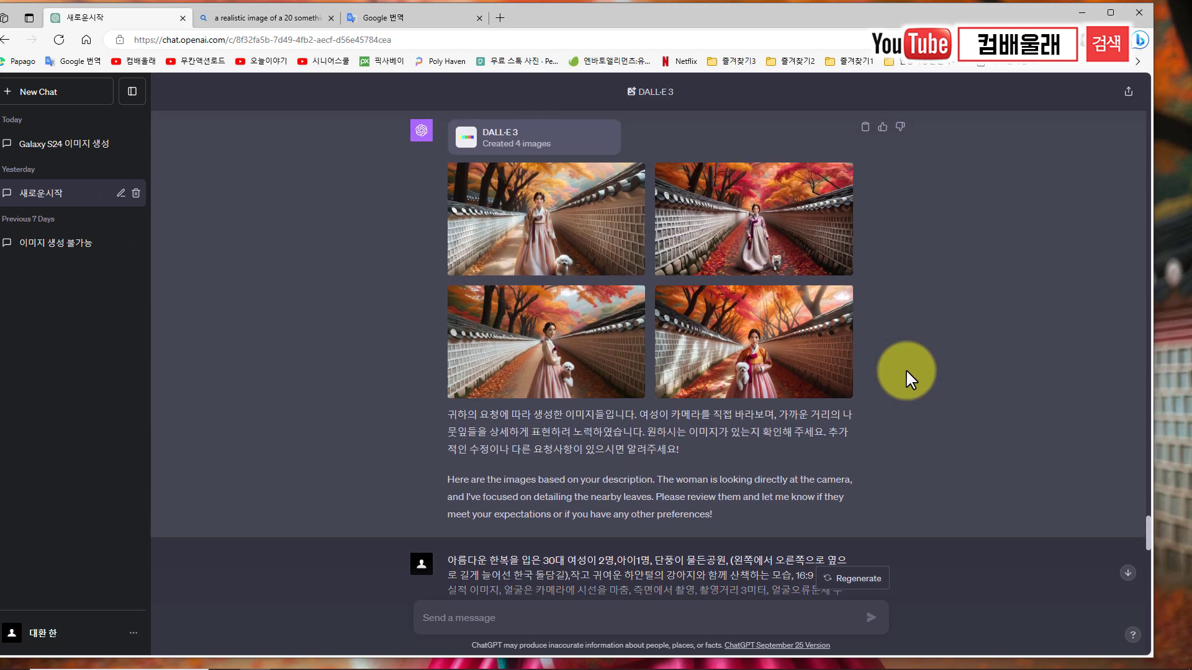
{"action": "scroll", "coordinate": [904, 370], "scroll_direction": "down", "scroll_amount": 10}
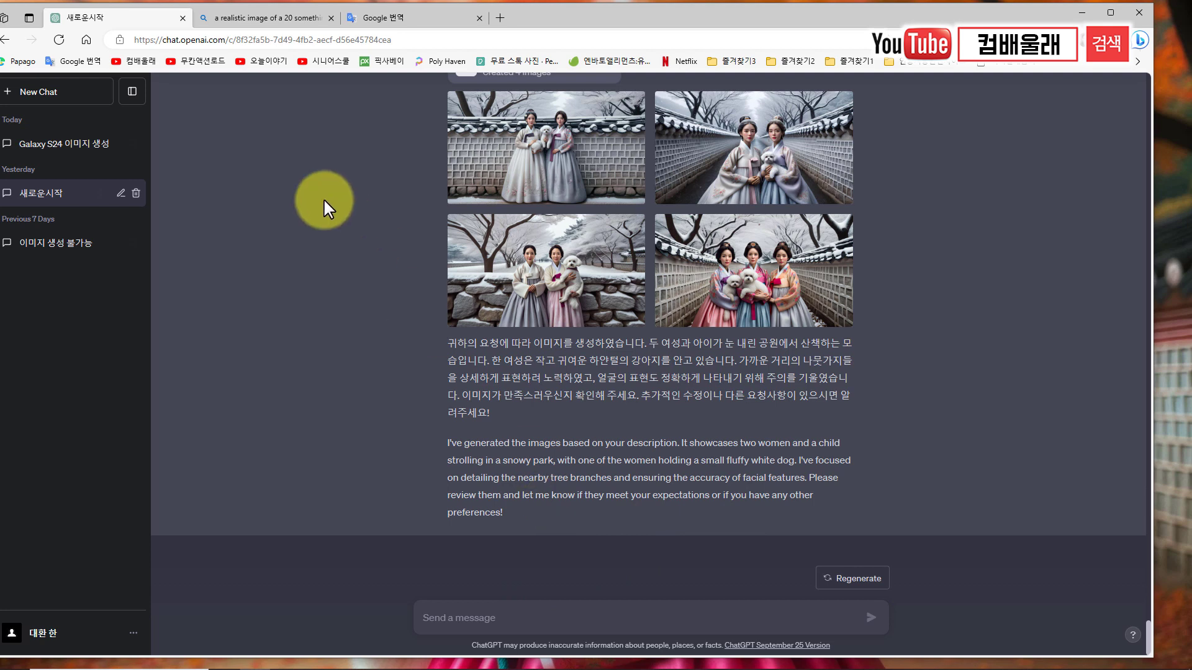
{"action": "left_click", "coordinate": [273, 20]}
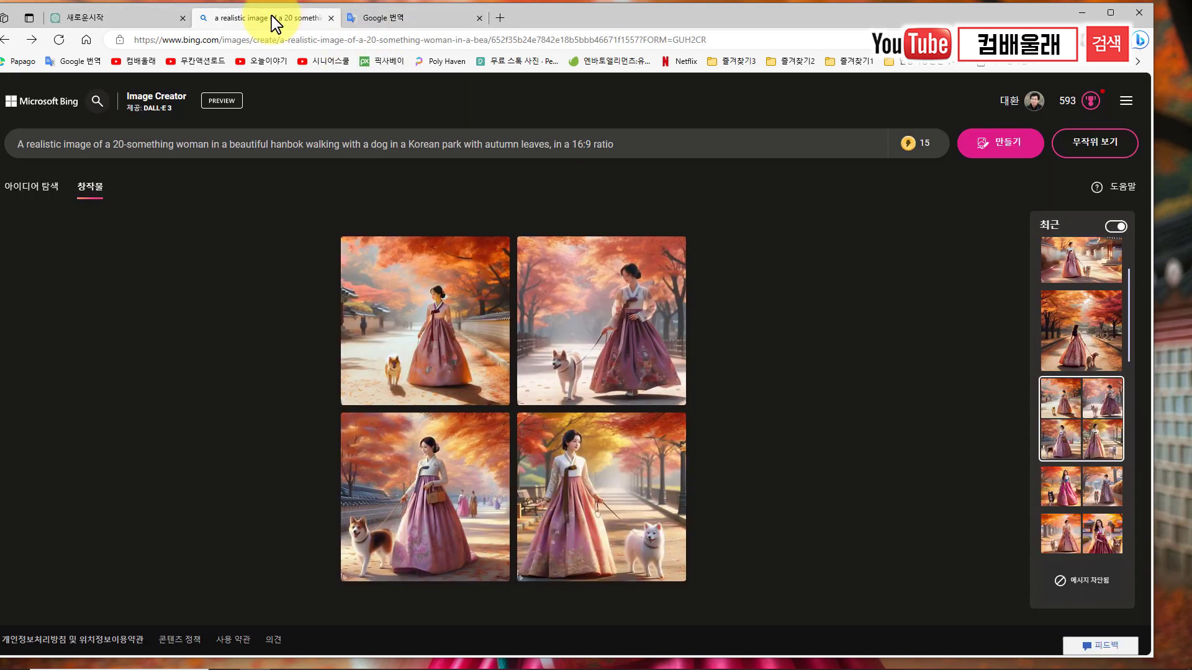
{"action": "left_click", "coordinate": [83, 17]}
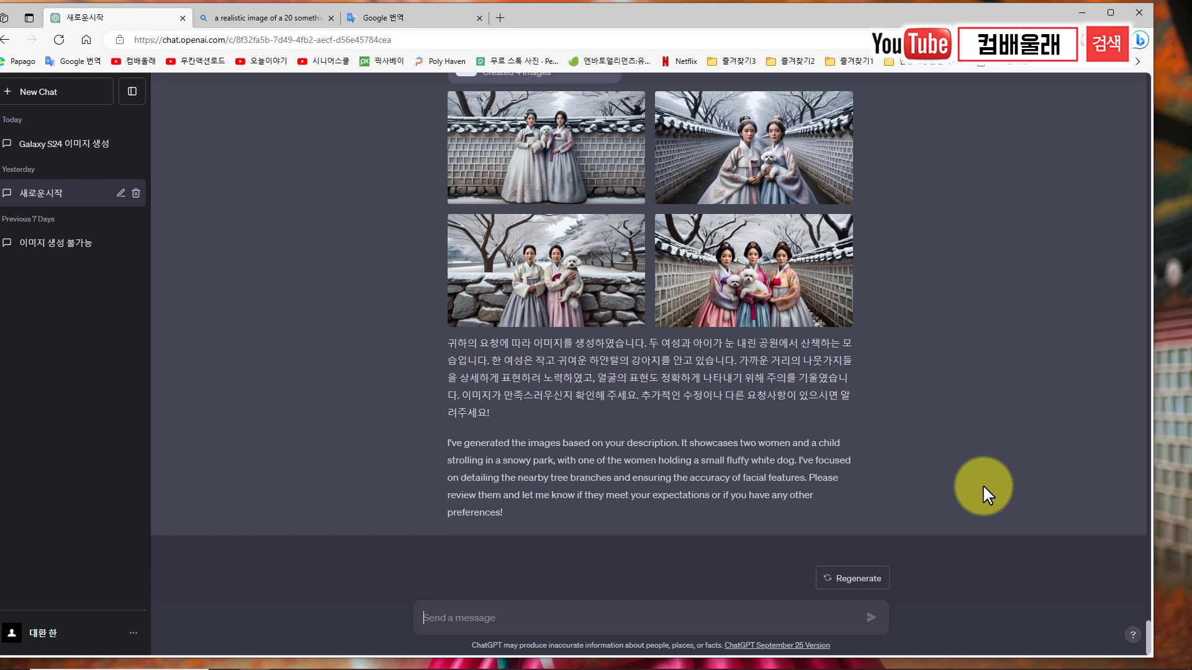
Send the message "Chat GPT 지금부터 내가 시청자분들께 이미지생성 방법을 안내 하려고 하니까 이미지생성 예쁘게 부탁해! 그리고 답변은 추가로 한글로도 부탁해"
{"action": "type", "text": "Chat GPT 지금부터 내가 시청자분들께"}
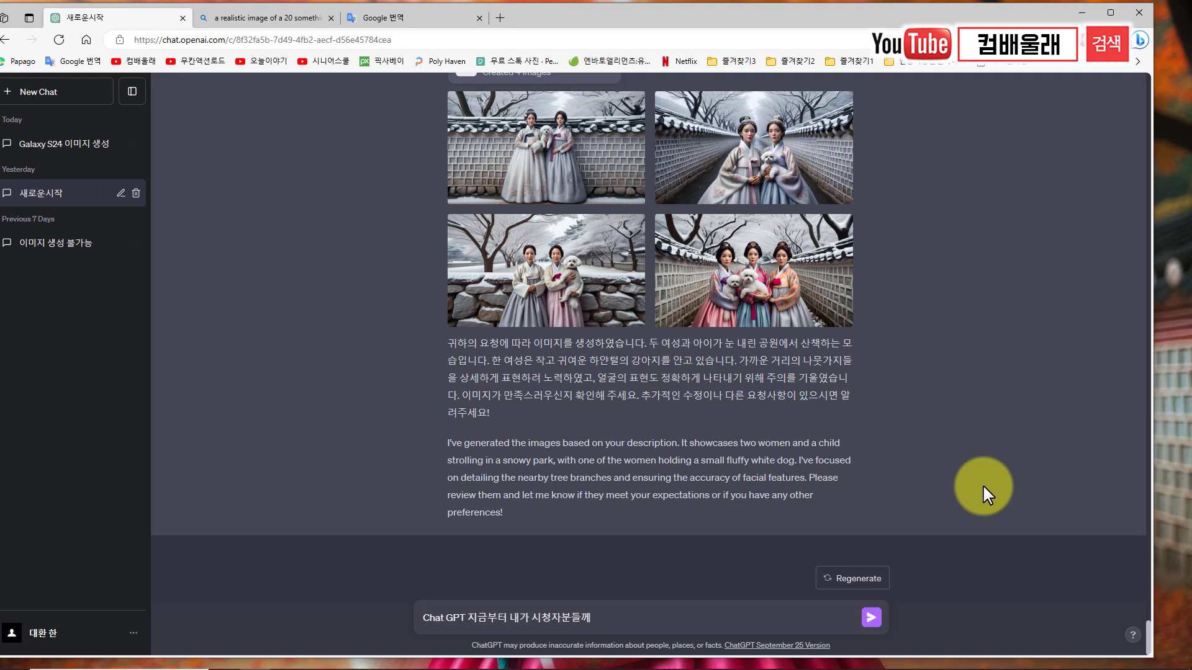
{"action": "type", "text": " 이미지생성 방법을 안내 하려고 하니까 이미지생성 예쁘게 부탁해! 그리고 답변은 추가로 한글로도 부"}
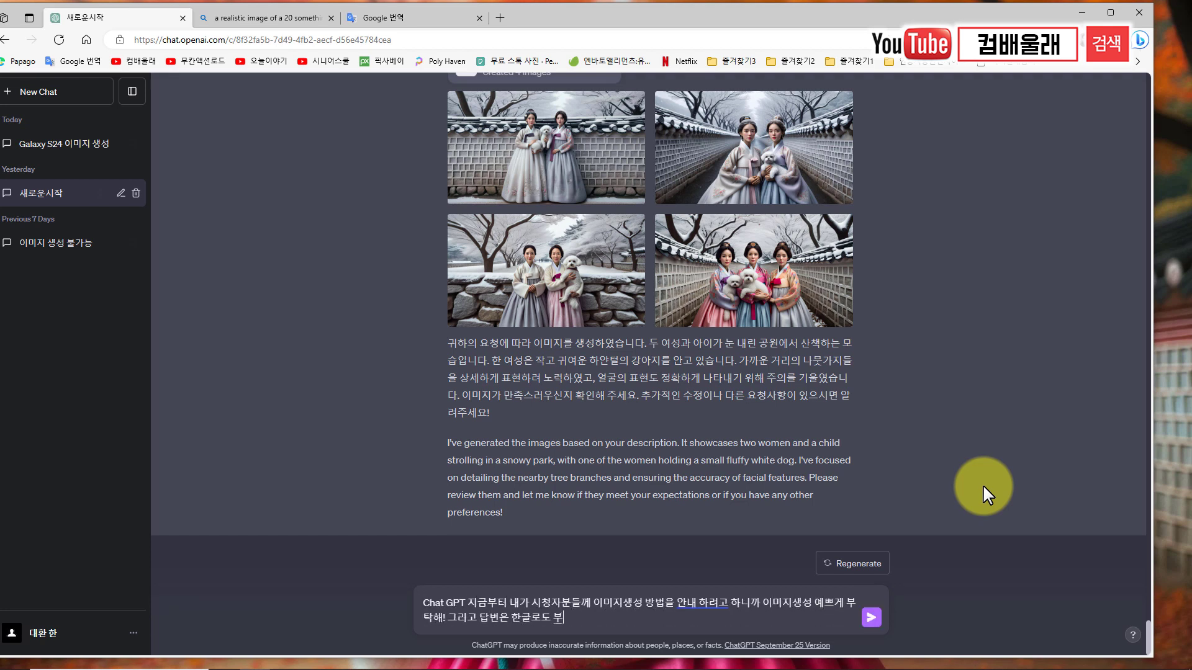
{"action": "type", "text": "탁해"}
{"action": "left_click", "coordinate": [527, 615]}
{"action": "type", "text": "추가로"}
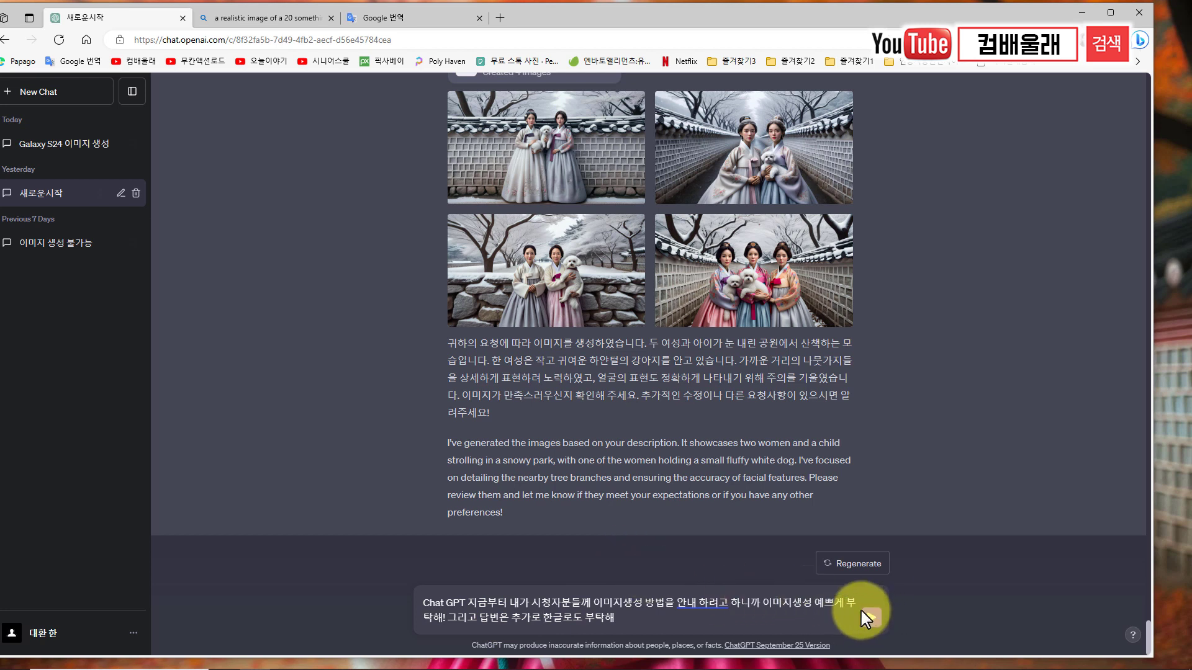
{"action": "left_click", "coordinate": [863, 613]}
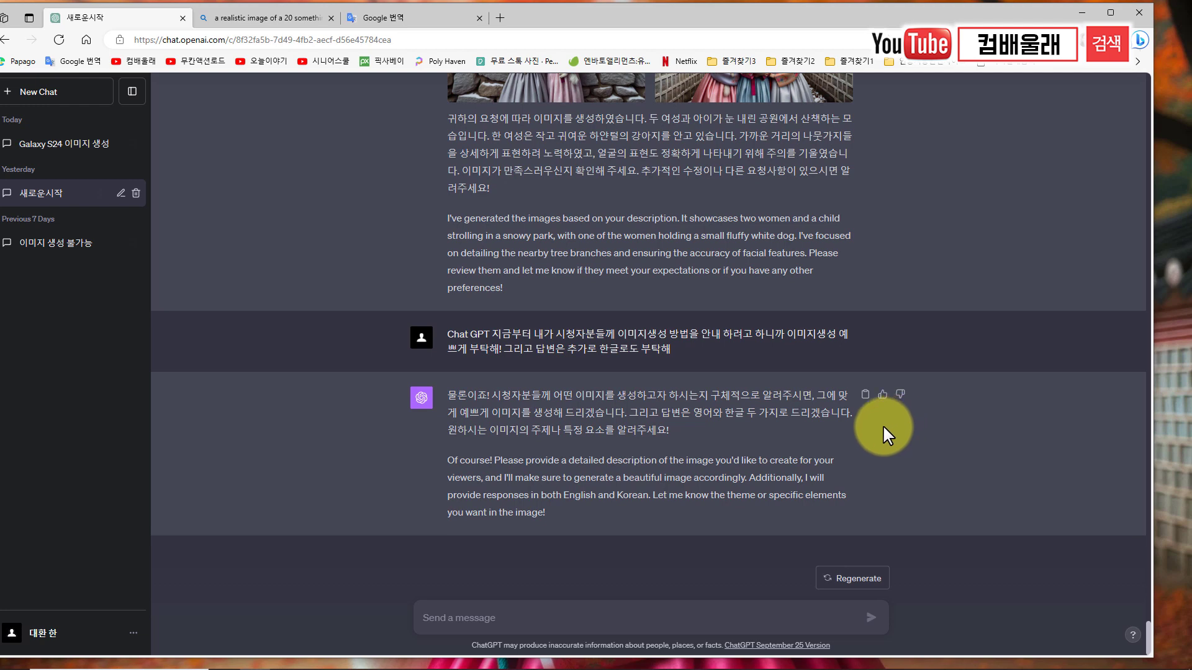
Draft the image prompt "한국의 예쁜 가을단풍, 좀더 디테일한 나뭇가지, 한복을 입은 30대 예쁜여성, 카메라를 보고 손들어인사하는 장면, 35미리 광각촬영, 사이드샷, 배경은 한옥과 돌담, 길에는 단풍낙엽"
{"action": "left_click", "coordinate": [602, 611]}
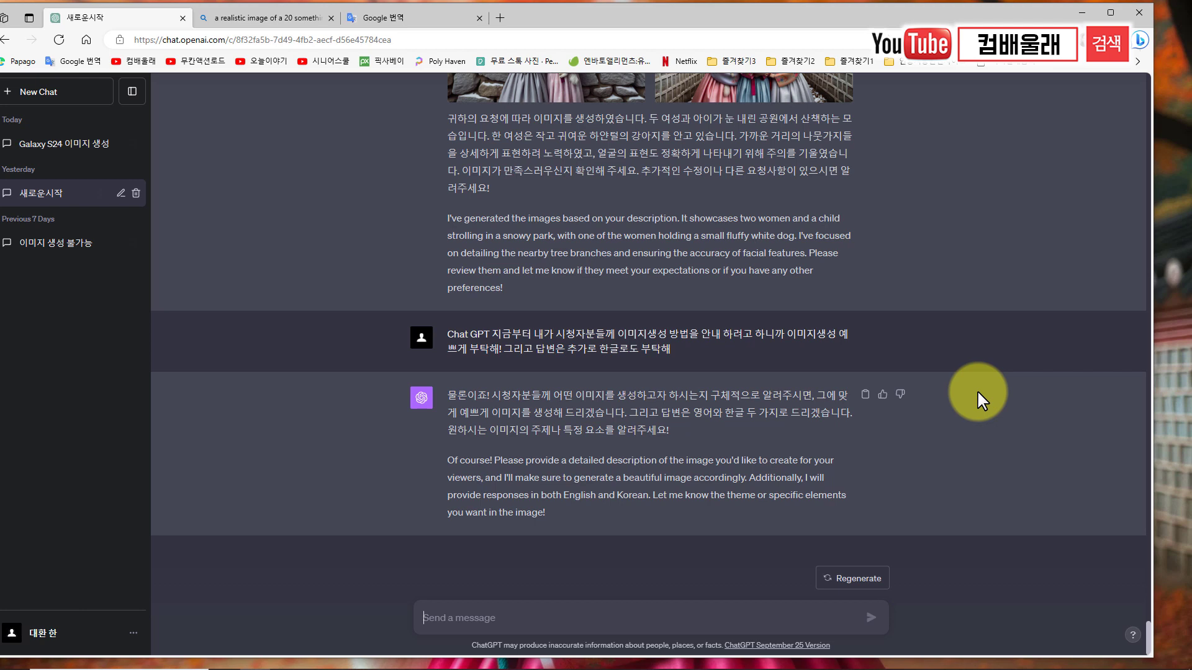
{"action": "type", "text": "한국으 예쁜 가을단풍, 좀"}
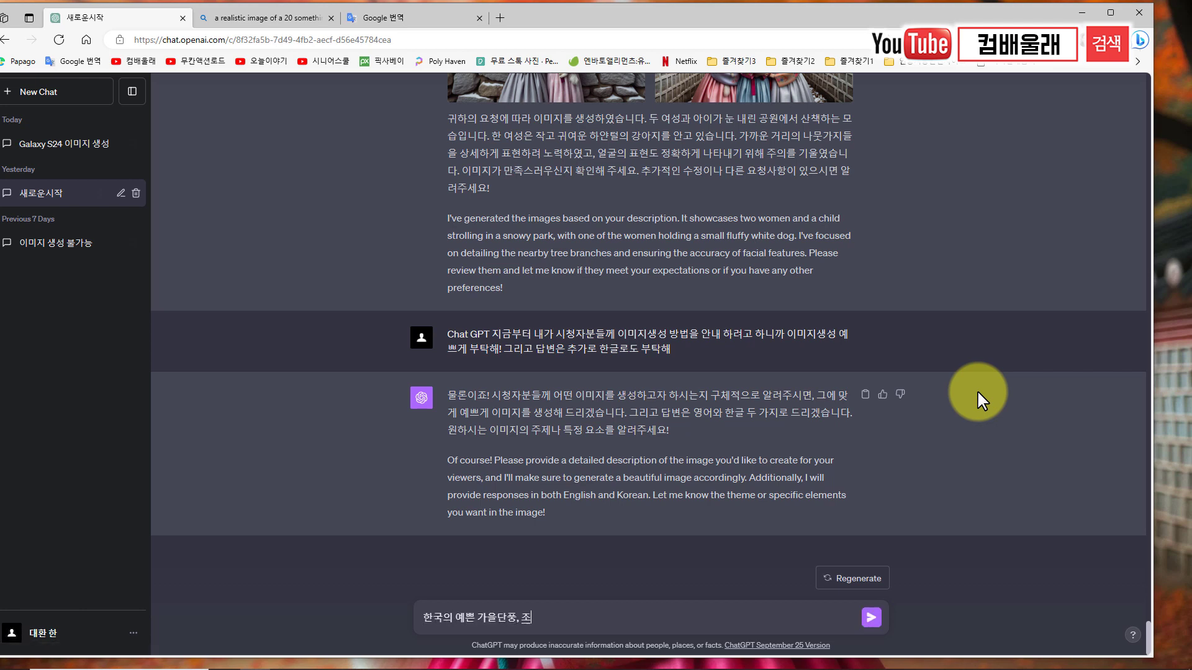
{"action": "type", "text": "더 디테일한 나뭇가지, 한복을 입은 30대 예쁜여성, 커"}
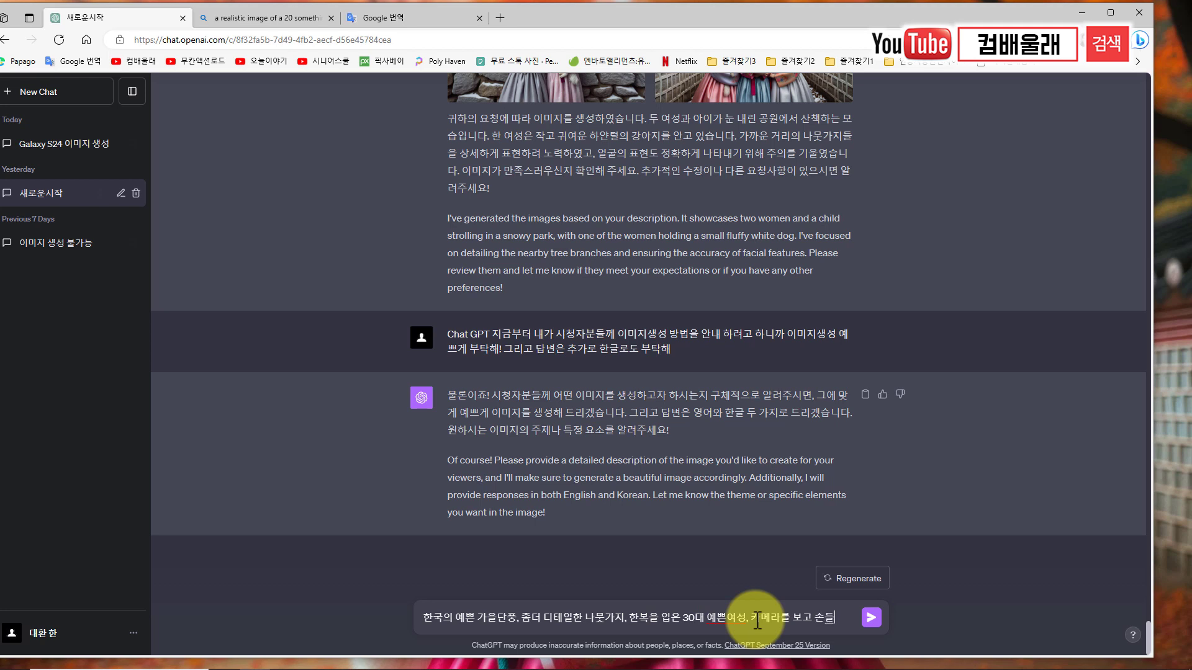
{"action": "type", "text": "메라를 보고 손들어이ㄴ 사한ㅡㄴ 장면, 35미리 광각촬영, 사이듯ㅑㅅ, 배경은 한옥과 돌담, 길에는 댄"}
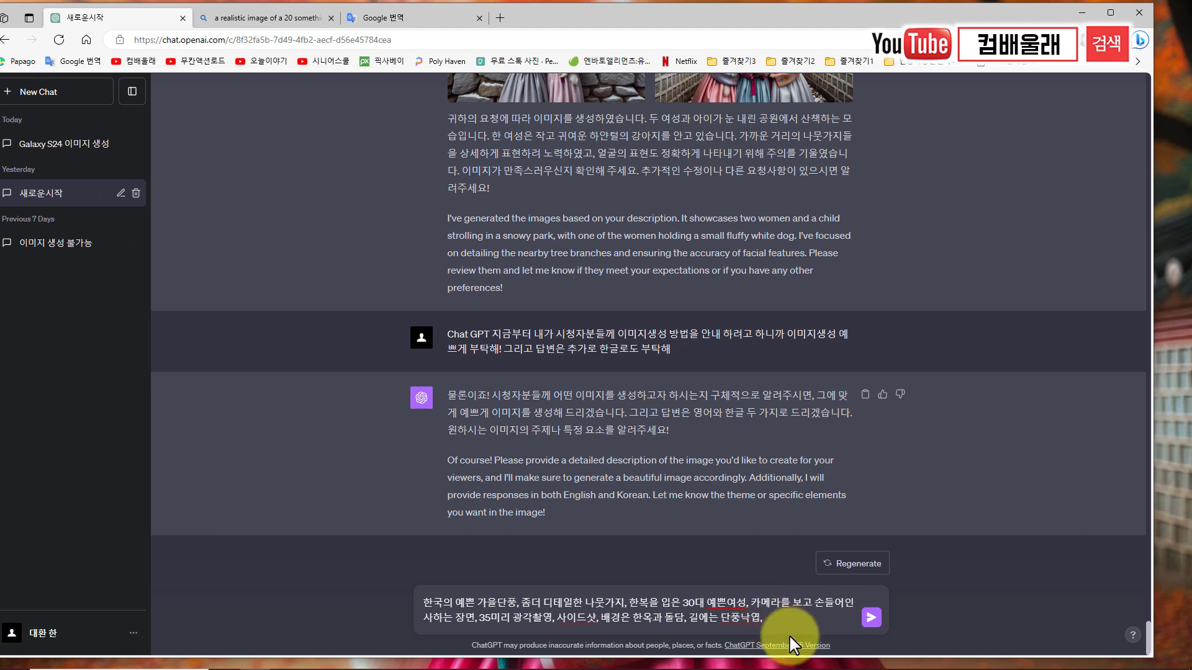
Glance at Google Translate, complete the image prompt with "이 있는 풍경을 사실적인 이미지로 생성해줘, 이미지 비율은 16:9" and submit it
{"action": "left_click", "coordinate": [398, 18]}
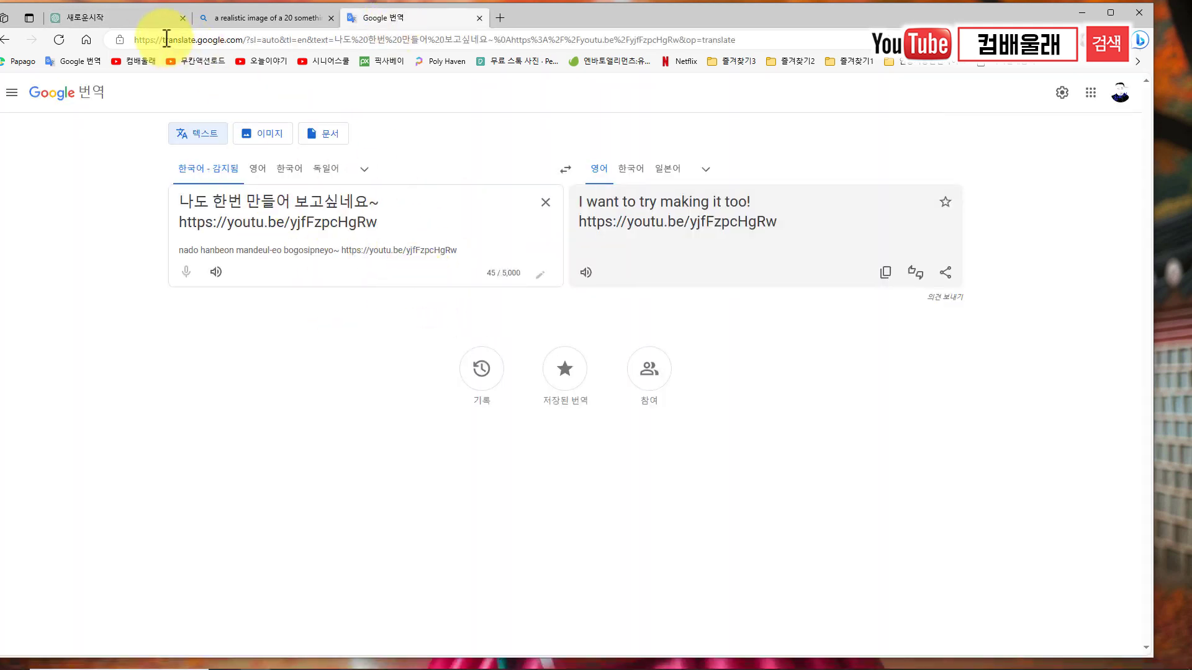
{"action": "left_click", "coordinate": [133, 20]}
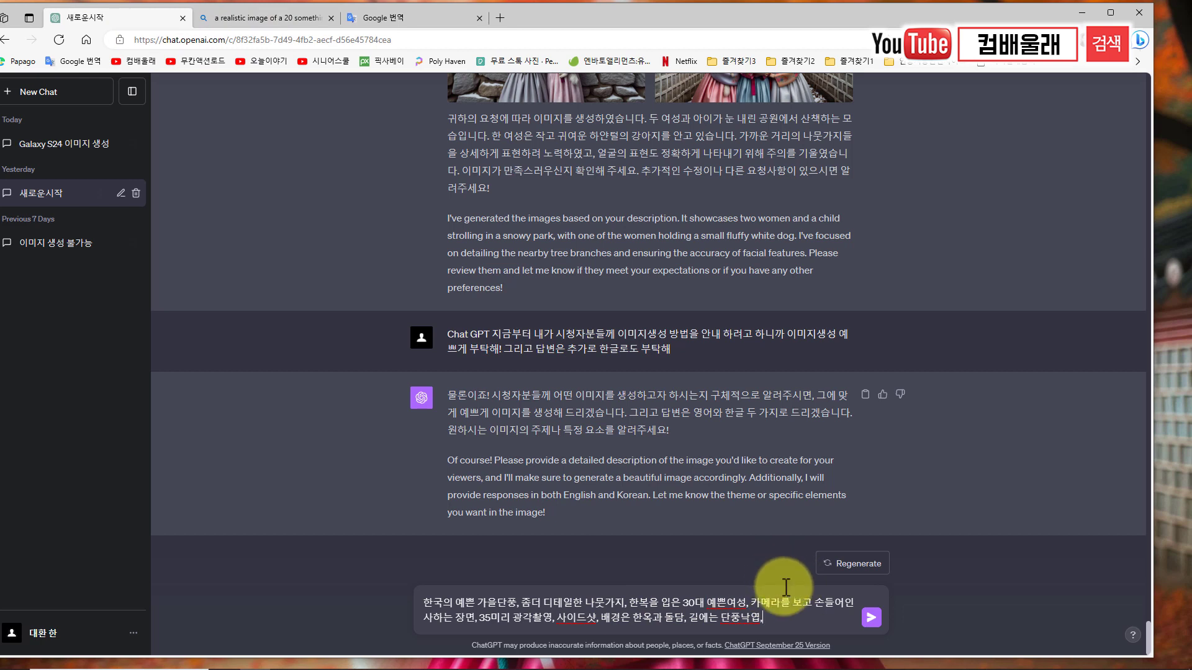
{"action": "left_click", "coordinate": [772, 620]}
{"action": "key", "text": "BackSpace"}
{"action": "type", "text": "이 있는 풍경을 사실적인 이미지"}
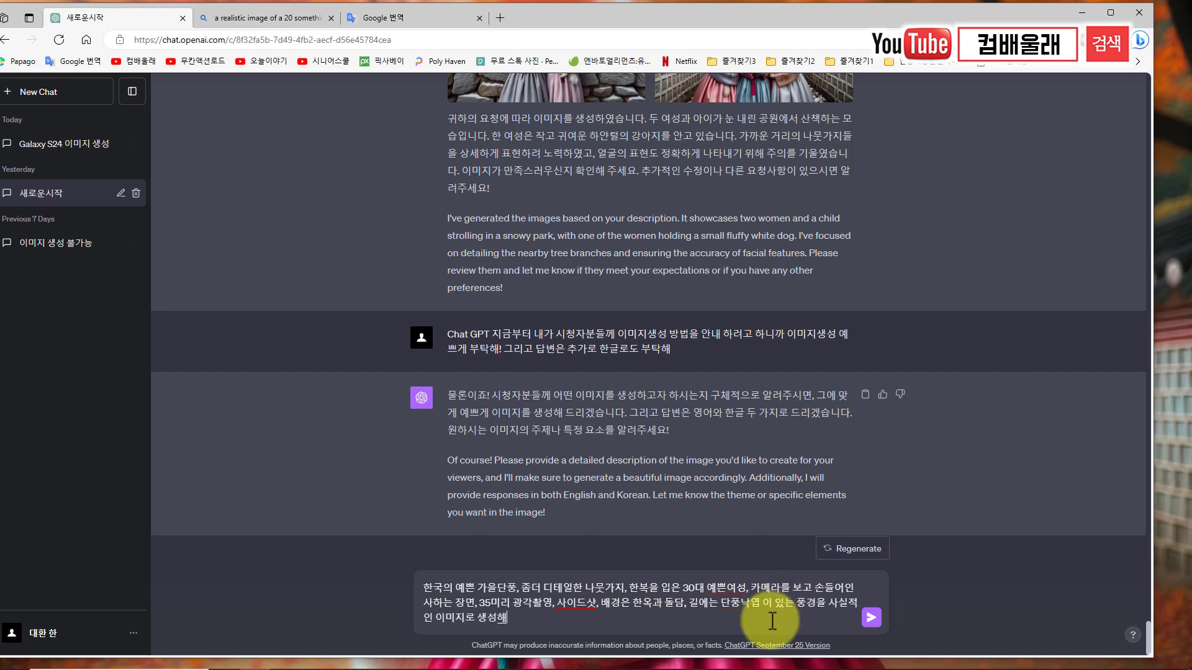
{"action": "type", "text": "로 생성해줘 비율은 16:9"}
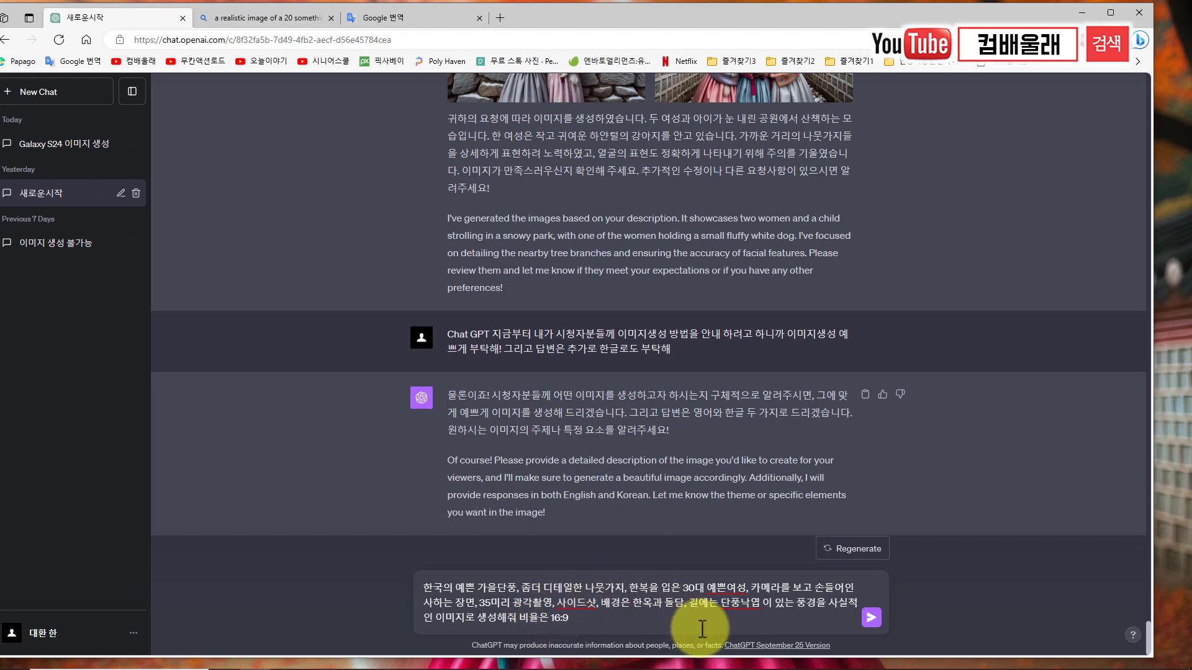
{"action": "type", "text": ", 이미지"}
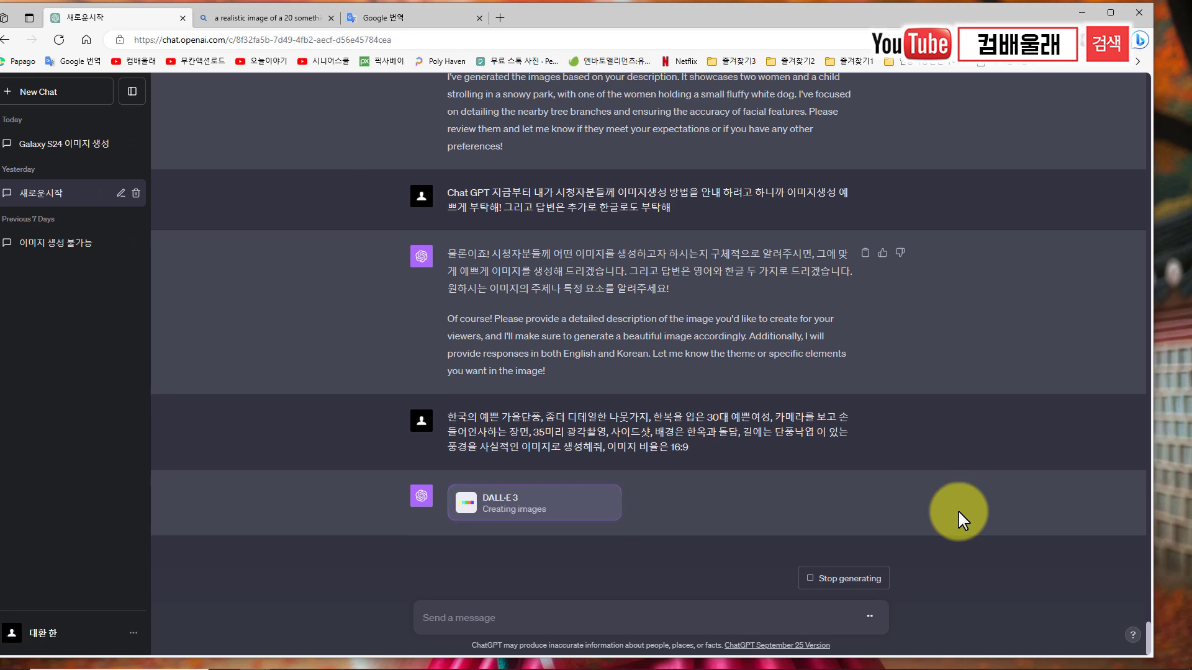
Revisit the Bing hanbok set, and enlarge the four new ChatGPT images one by one to examine their details and prompts
{"action": "left_click", "coordinate": [286, 18]}
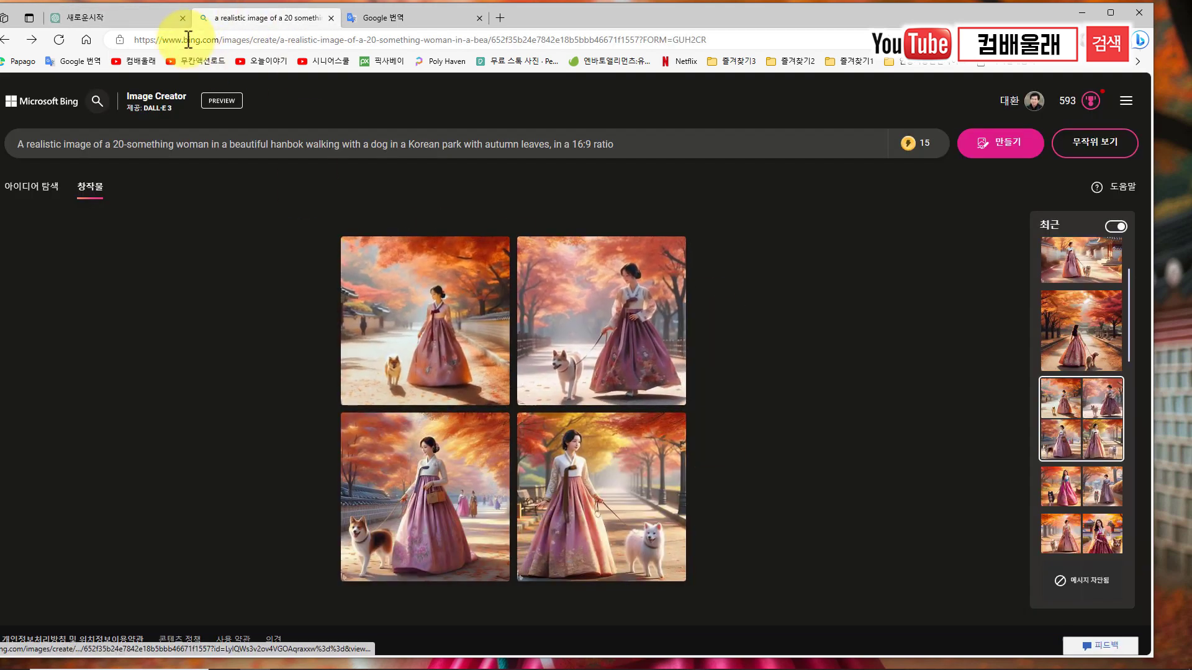
{"action": "left_click", "coordinate": [147, 20]}
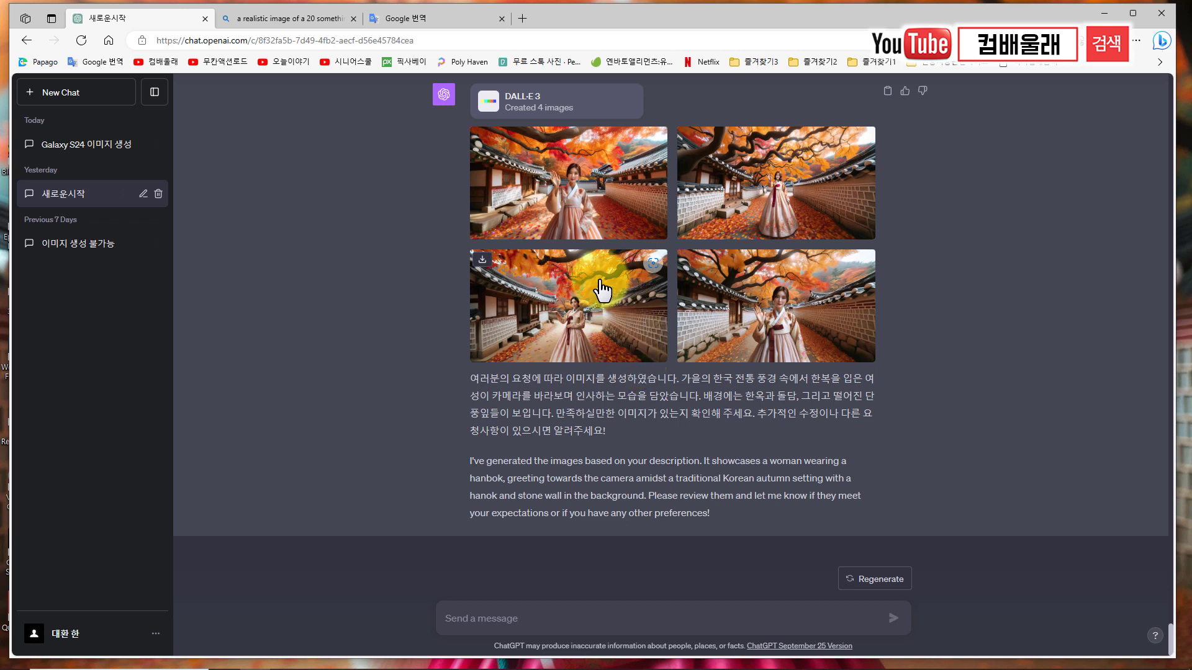
{"action": "left_click", "coordinate": [590, 208]}
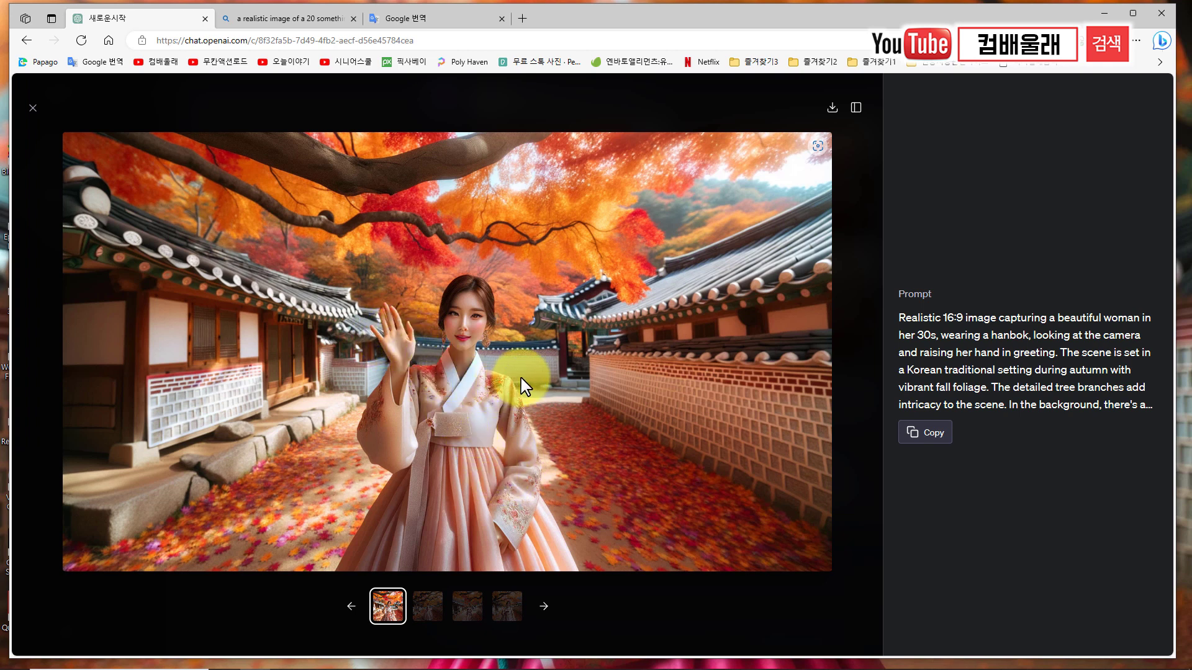
{"action": "left_click", "coordinate": [428, 606]}
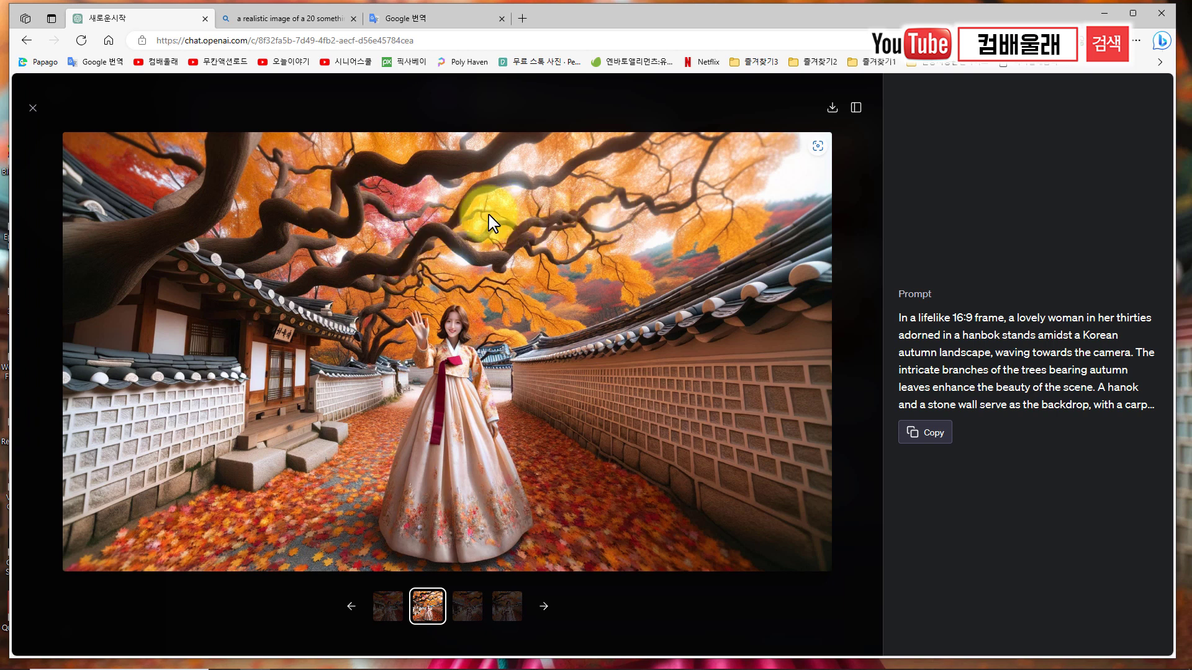
{"action": "left_click", "coordinate": [467, 607]}
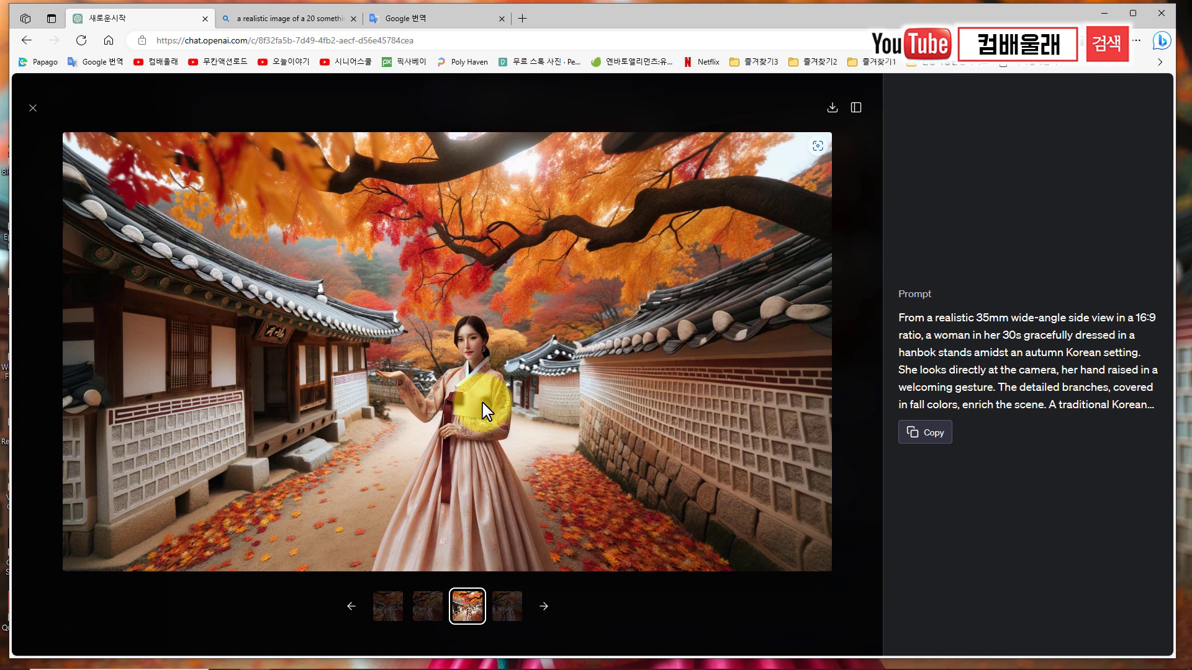
{"action": "left_click", "coordinate": [507, 607]}
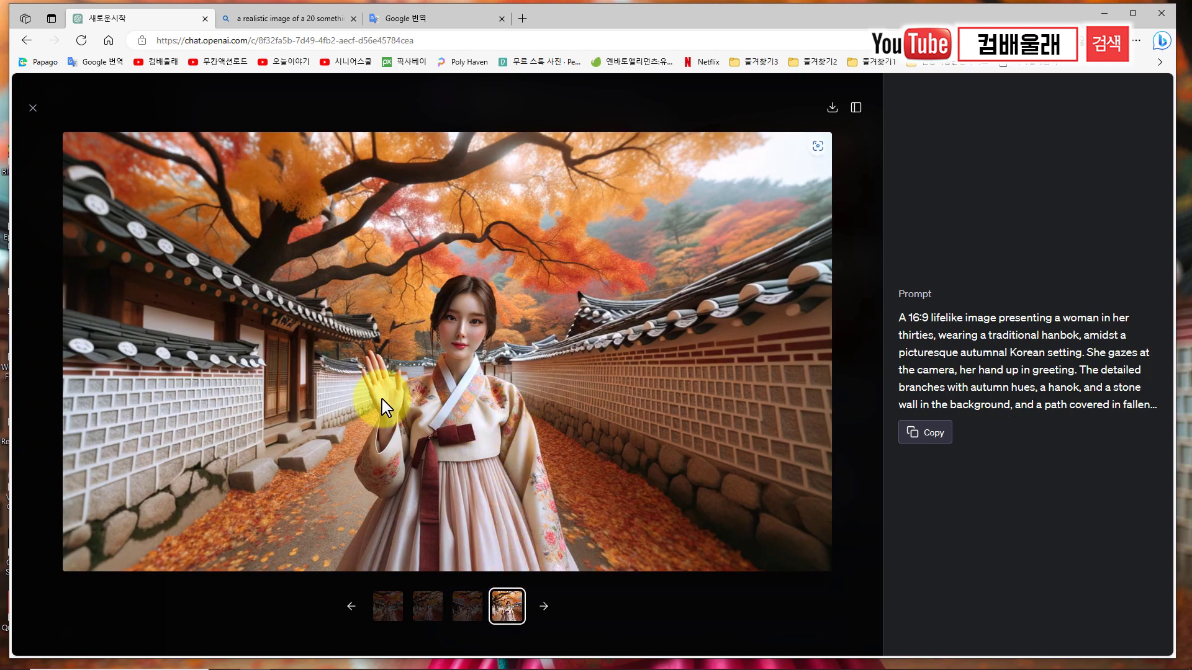
{"action": "left_click", "coordinate": [478, 431]}
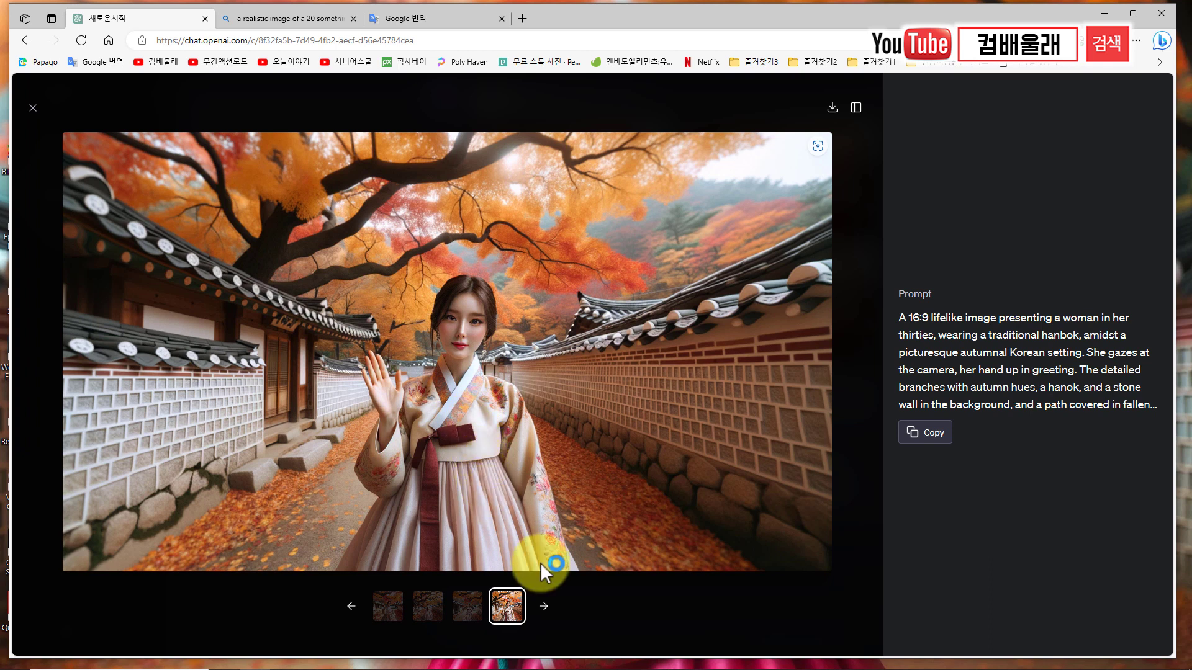
{"action": "left_click", "coordinate": [32, 108]}
Copy the Korean description beneath the ChatGPT hanbok images and use it to replace the prompt in Bing Image Creator
{"action": "left_click_drag", "start_coordinate": [593, 432], "coordinate": [470, 381]}
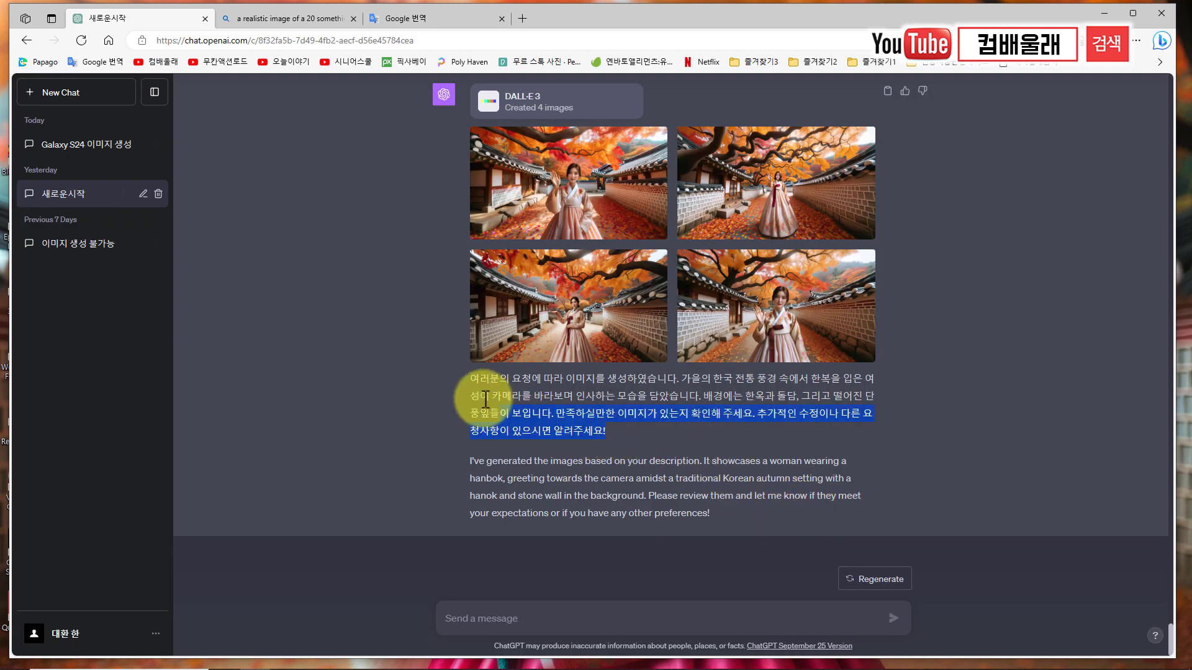
{"action": "right_click", "coordinate": [492, 382]}
{"action": "left_click", "coordinate": [521, 392]}
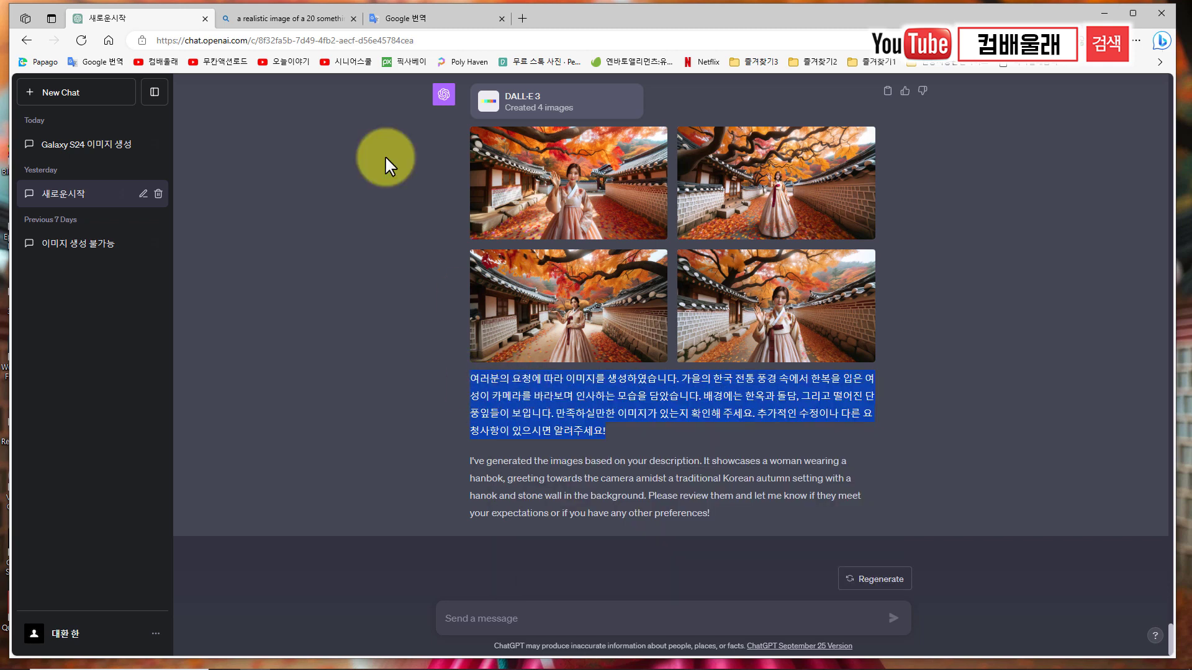
{"action": "left_click", "coordinate": [327, 18]}
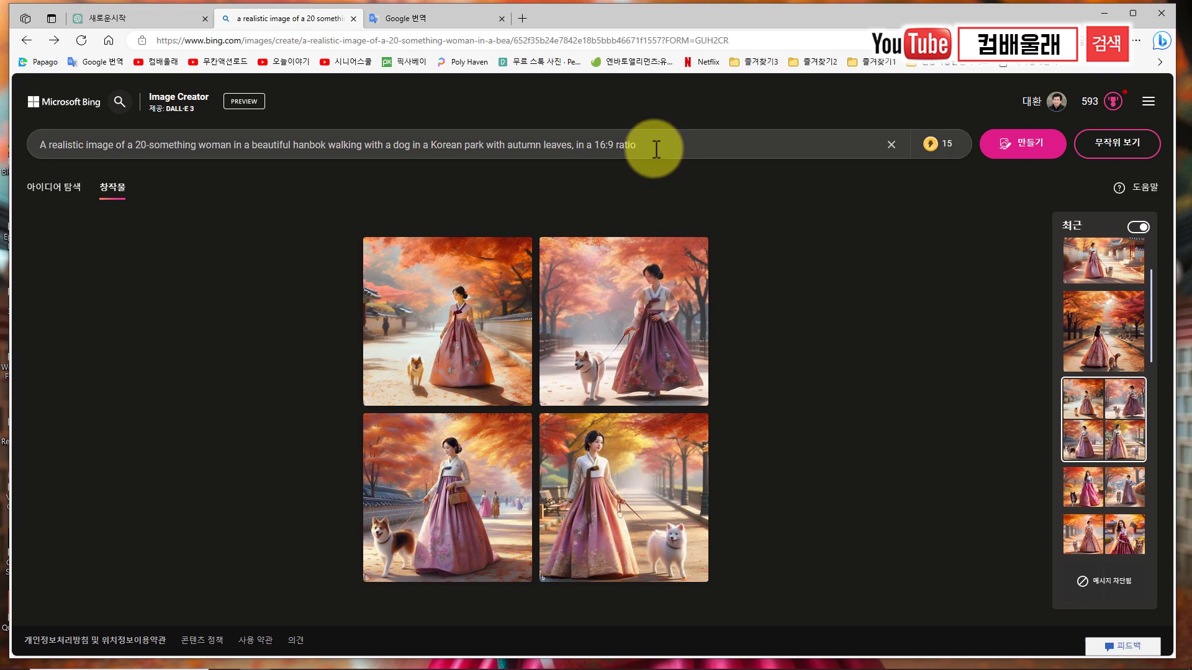
{"action": "left_click_drag", "start_coordinate": [658, 146], "coordinate": [35, 162]}
{"action": "key", "text": "ctrl+v"}
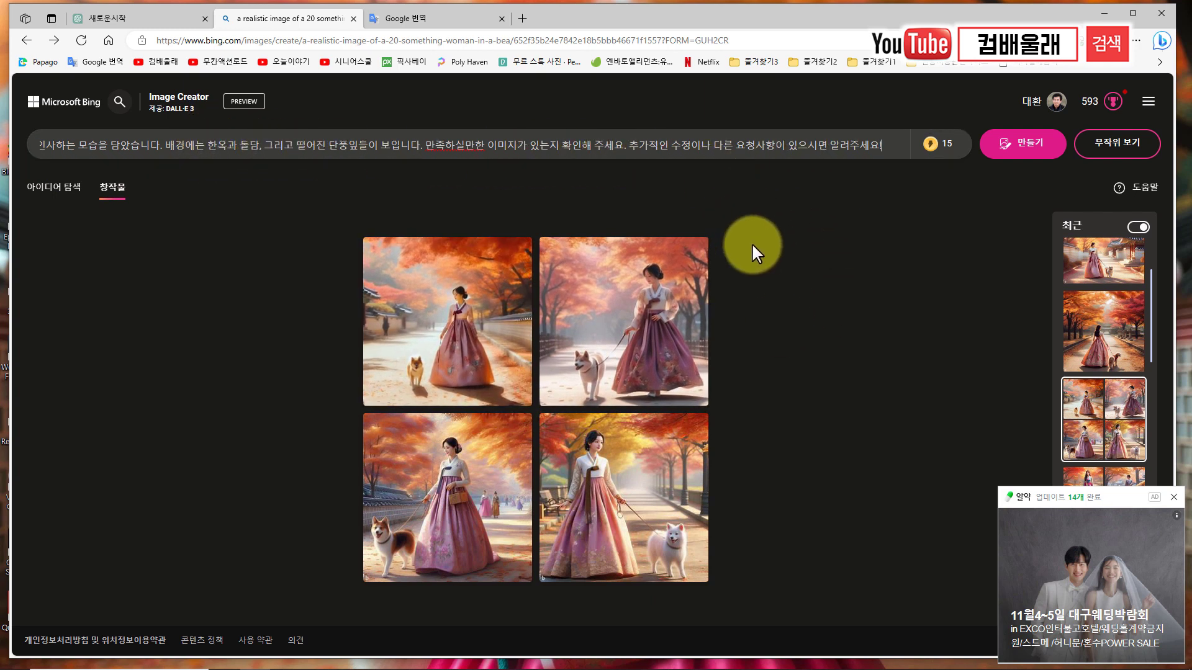
Dismiss the wedding fair ad pop-up and generate Bing images from the Korean description
{"action": "left_click", "coordinate": [1173, 498]}
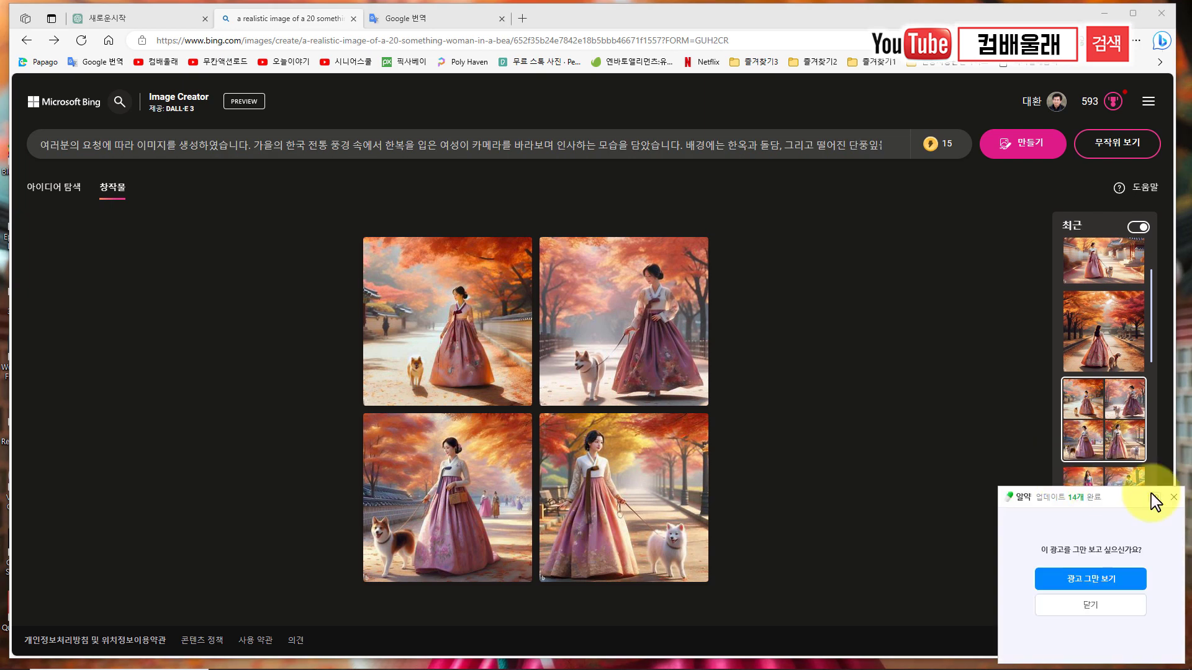
{"action": "left_click", "coordinate": [1172, 498]}
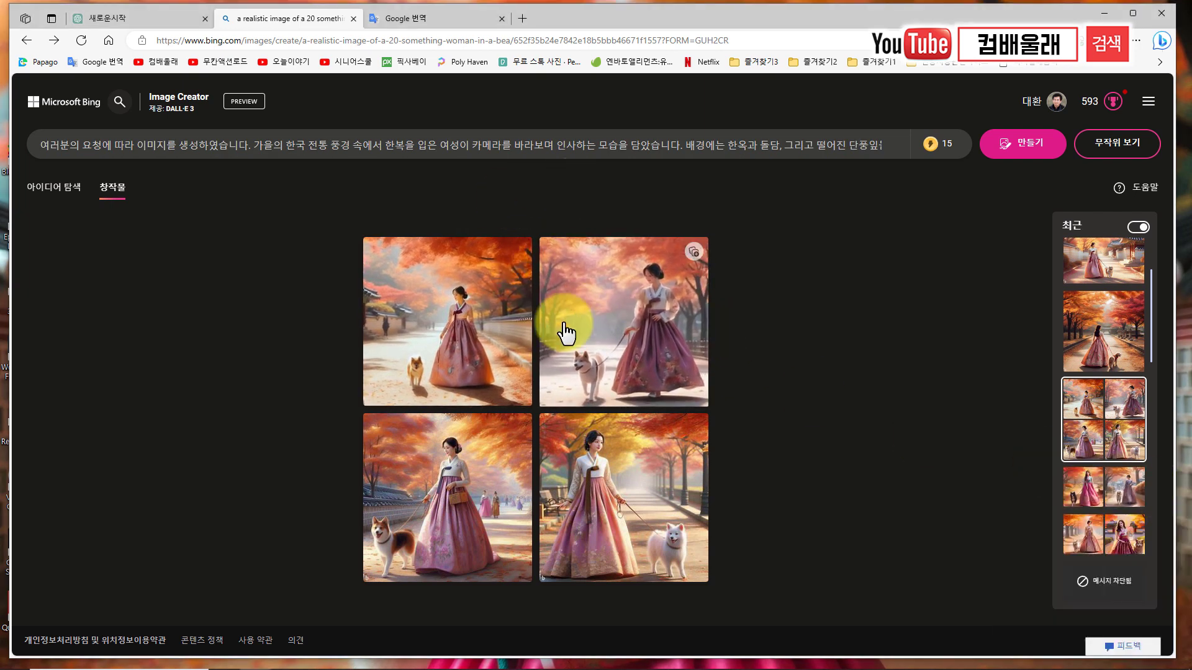
{"action": "left_click", "coordinate": [1030, 147]}
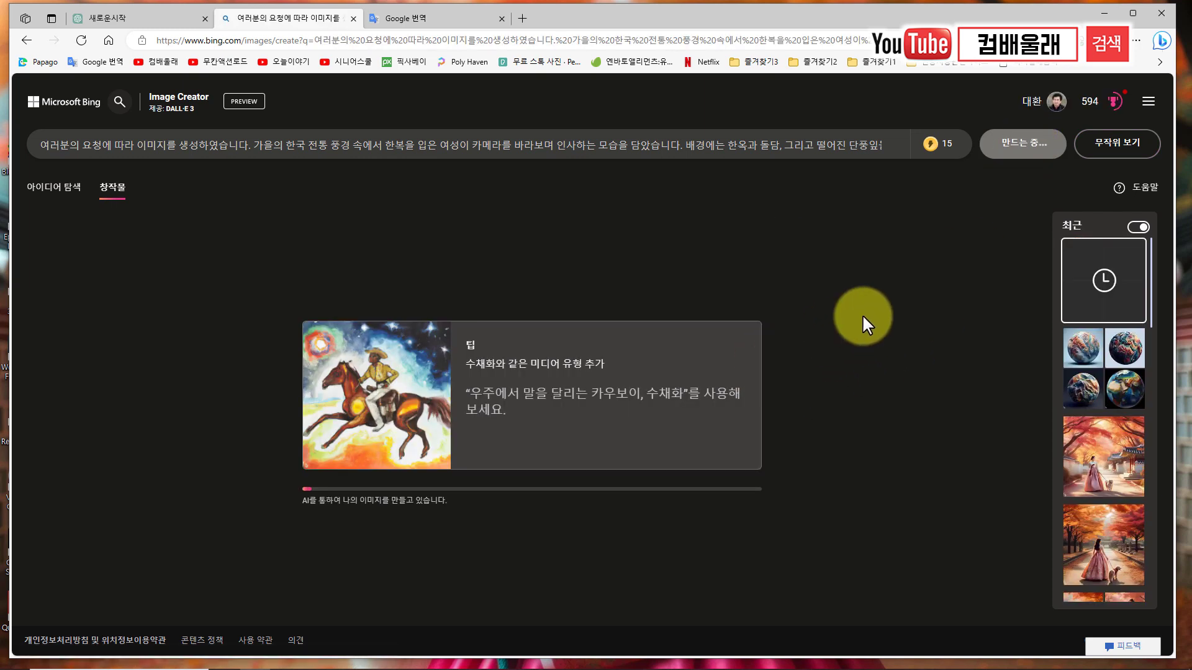
Enlarge the four new Bing hanbok images one by one to examine their details, and return to the results grid
{"action": "mouse_move", "coordinate": [938, 163]}
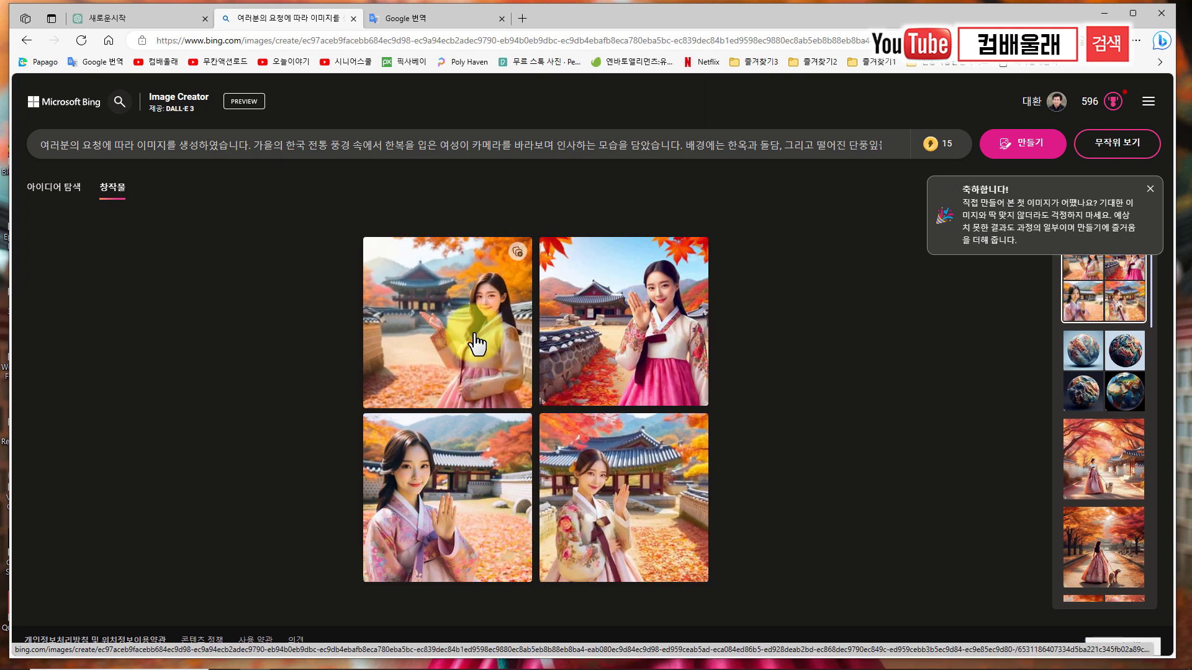
{"action": "left_click", "coordinate": [479, 342]}
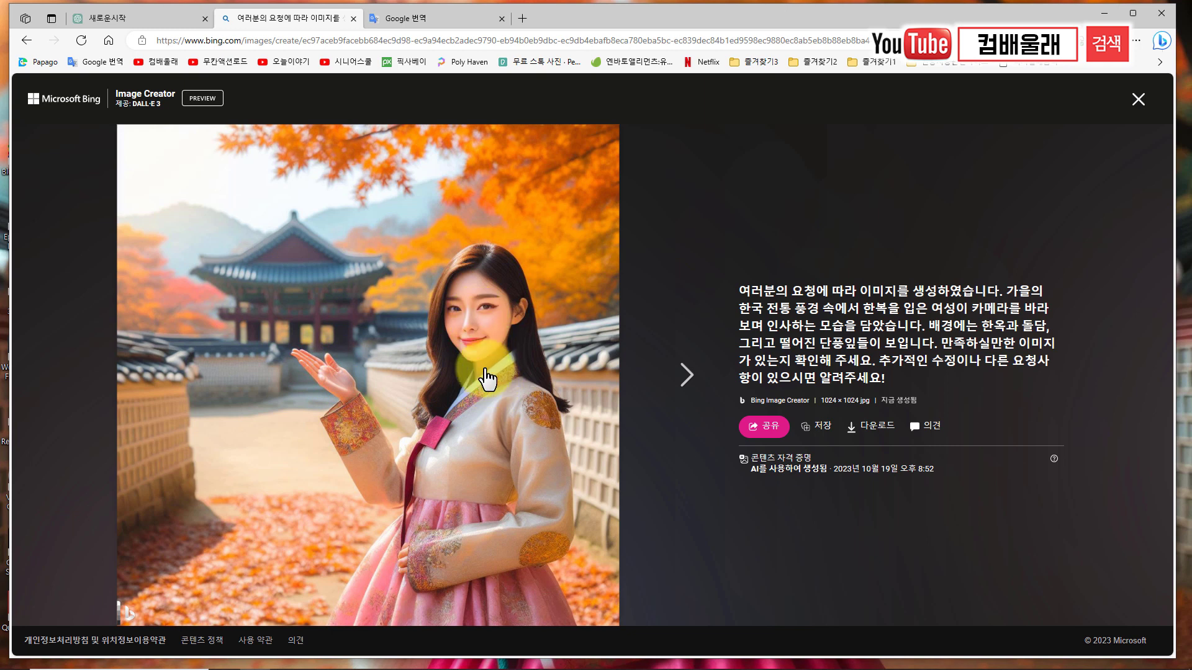
{"action": "left_click", "coordinate": [683, 379]}
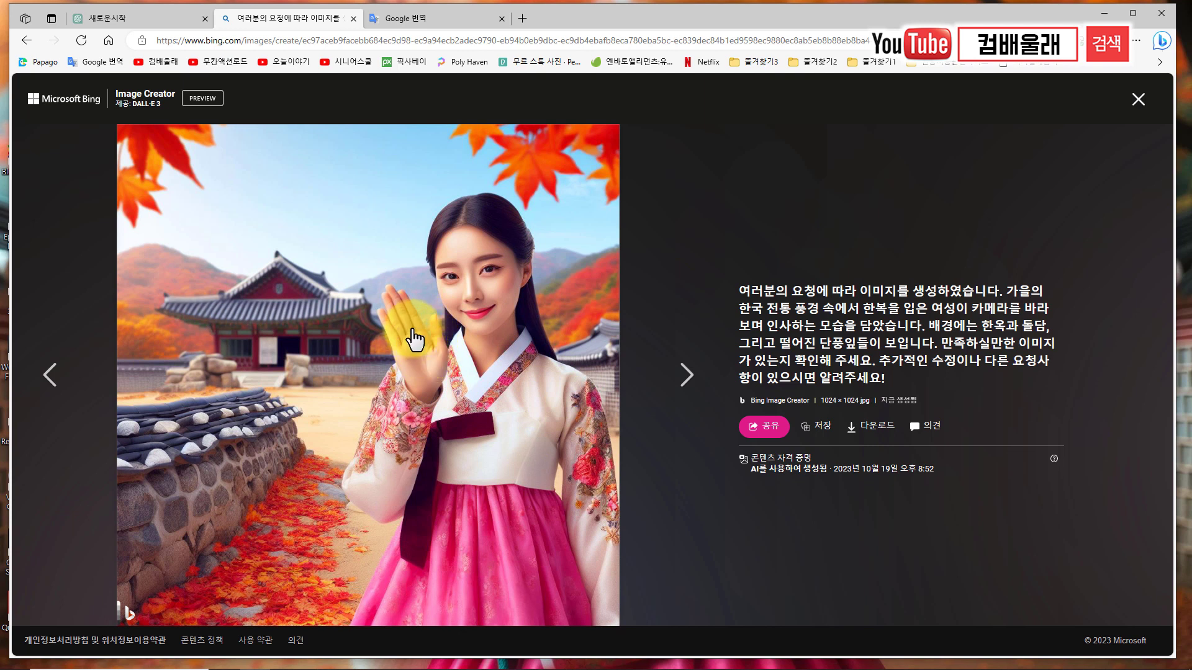
{"action": "left_click", "coordinate": [683, 375]}
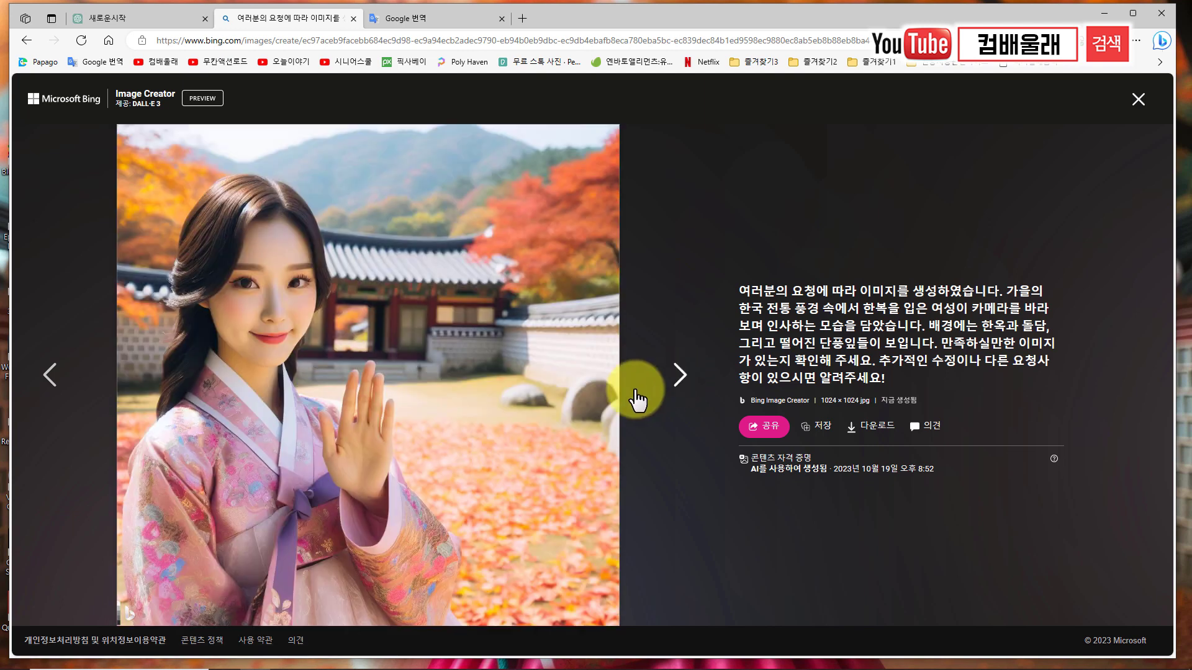
{"action": "left_click", "coordinate": [683, 374]}
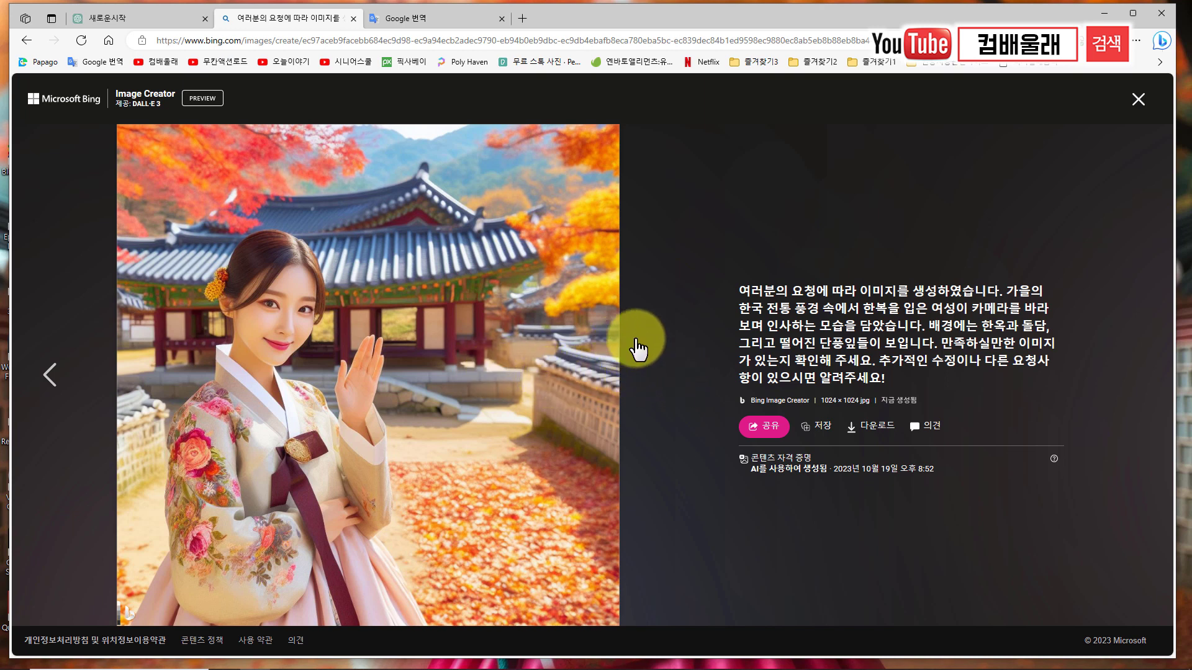
{"action": "left_click", "coordinate": [1137, 99]}
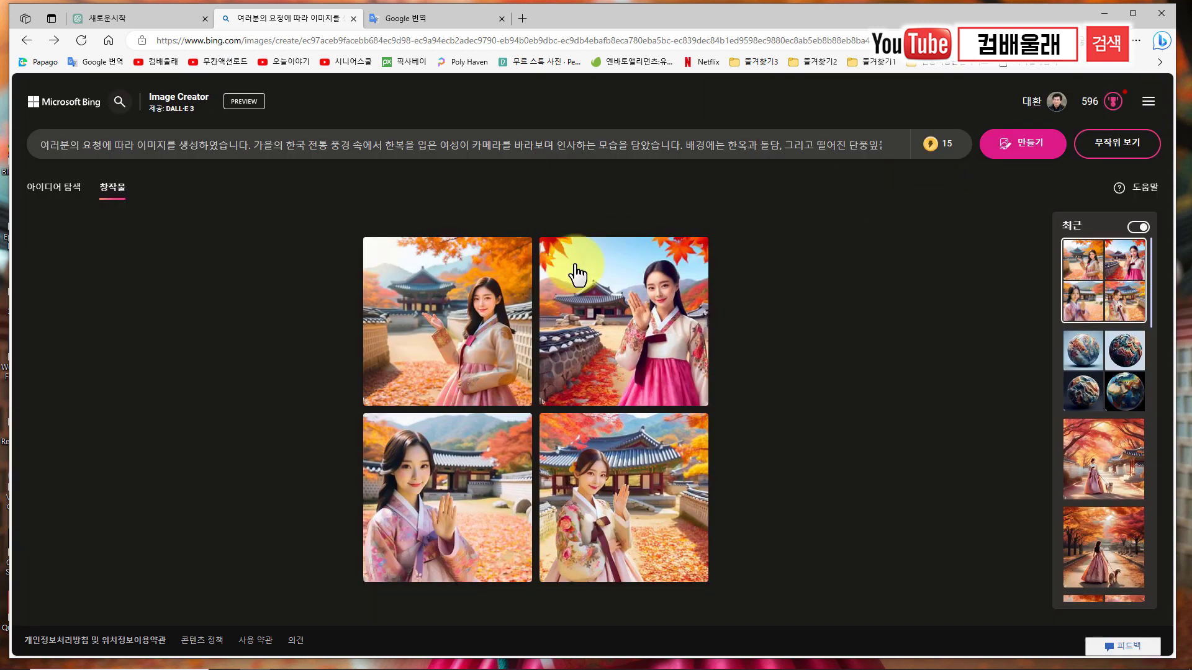
Switch to ChatGPT and send the request "위 이미지에서 옆에 하얀털의 작고 귀여운 강아지와 함께 산책하는 장면으로 다시 그려줘"
{"action": "left_click", "coordinate": [156, 20]}
{"action": "left_click", "coordinate": [955, 437]}
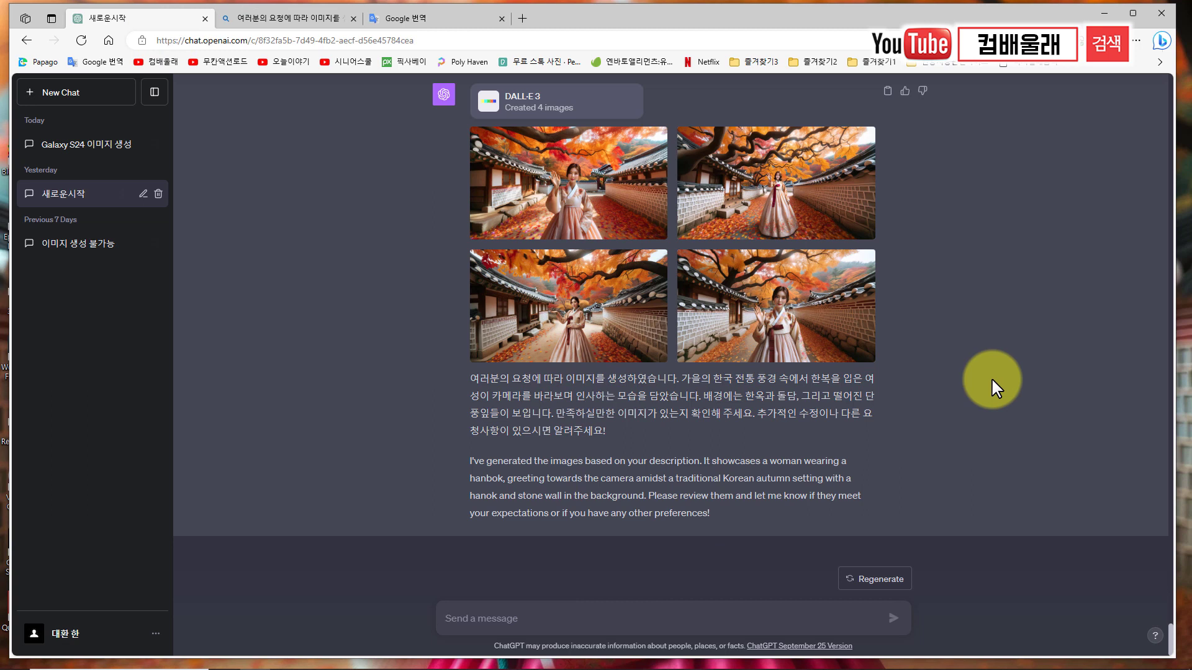
{"action": "type", "text": "워"}
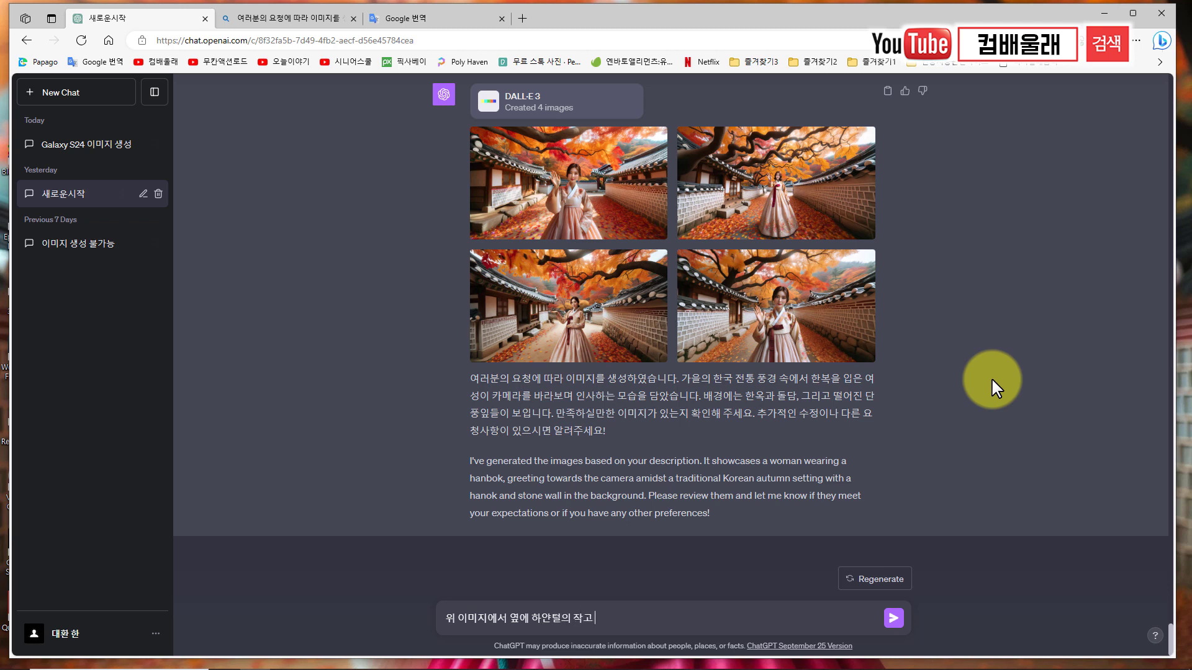
{"action": "type", "text": "여운 강아지와 함께 산책하는 장면으로 다시 그려줘"}
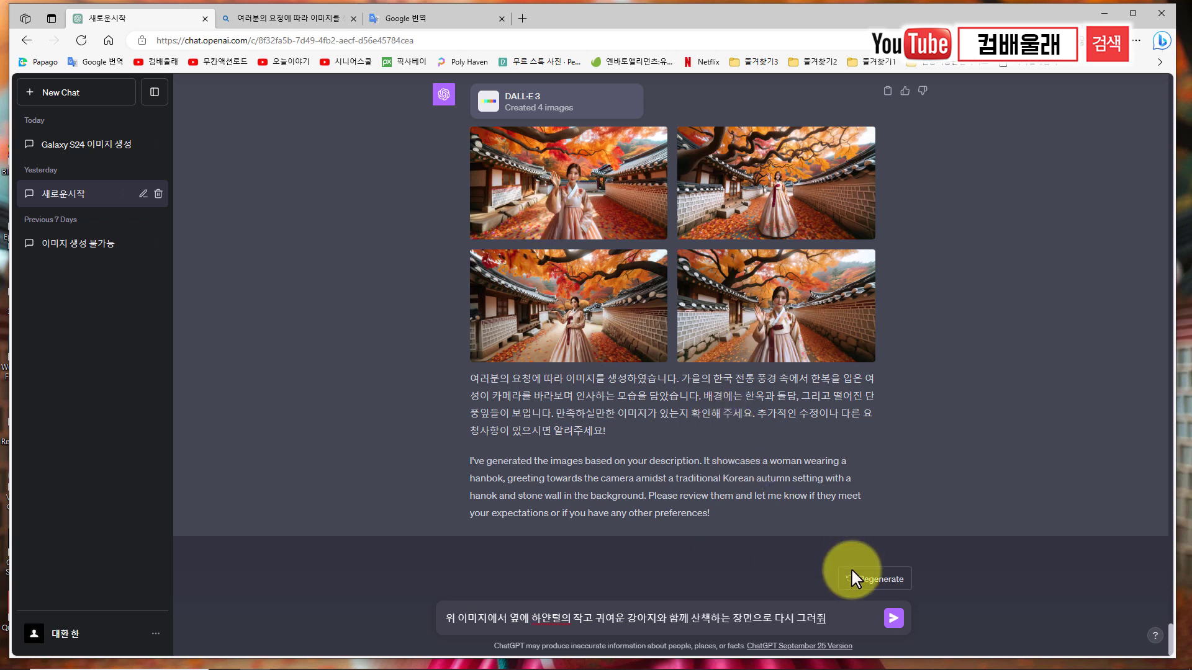
{"action": "left_click", "coordinate": [894, 619]}
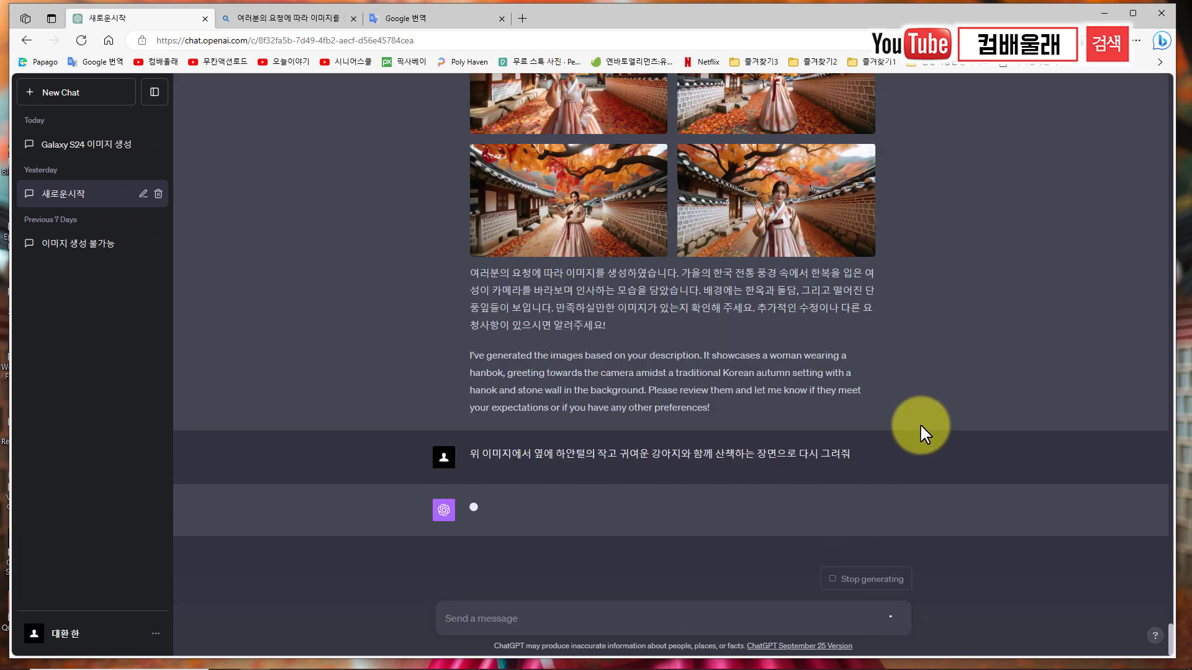
Copy the just-sent puppy walking request, and highlight the earlier English reply to point it out
{"action": "left_click_drag", "start_coordinate": [852, 450], "coordinate": [476, 451]}
{"action": "right_click", "coordinate": [482, 449]}
{"action": "left_click", "coordinate": [515, 462]}
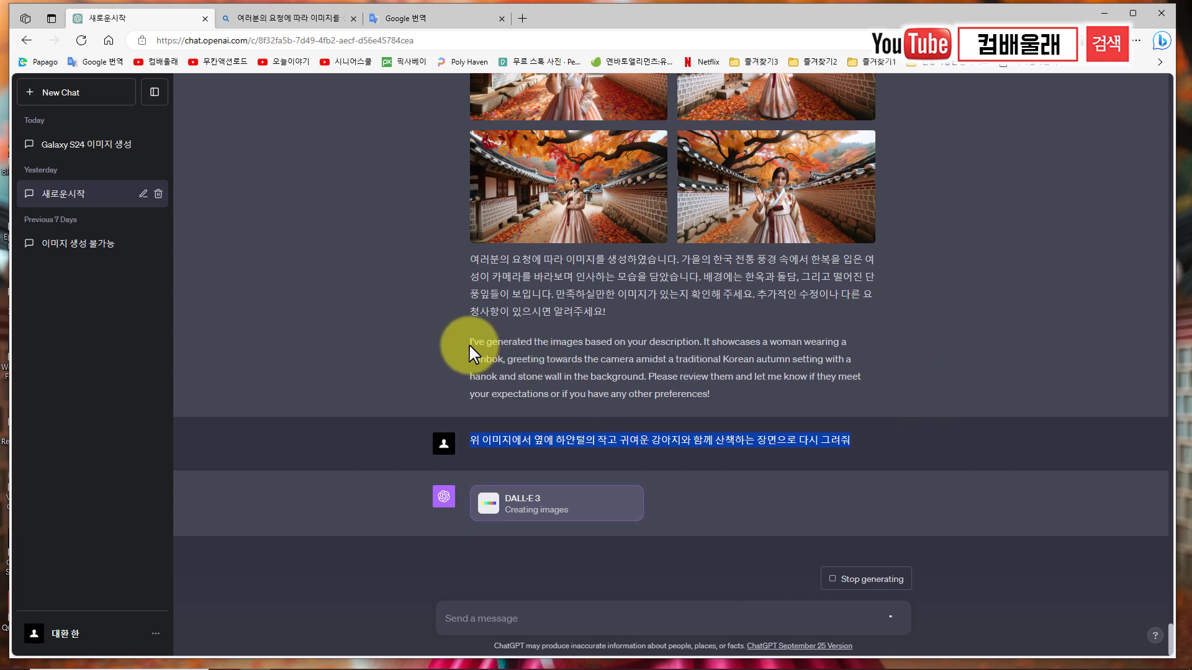
{"action": "left_click_drag", "start_coordinate": [468, 342], "coordinate": [697, 397]}
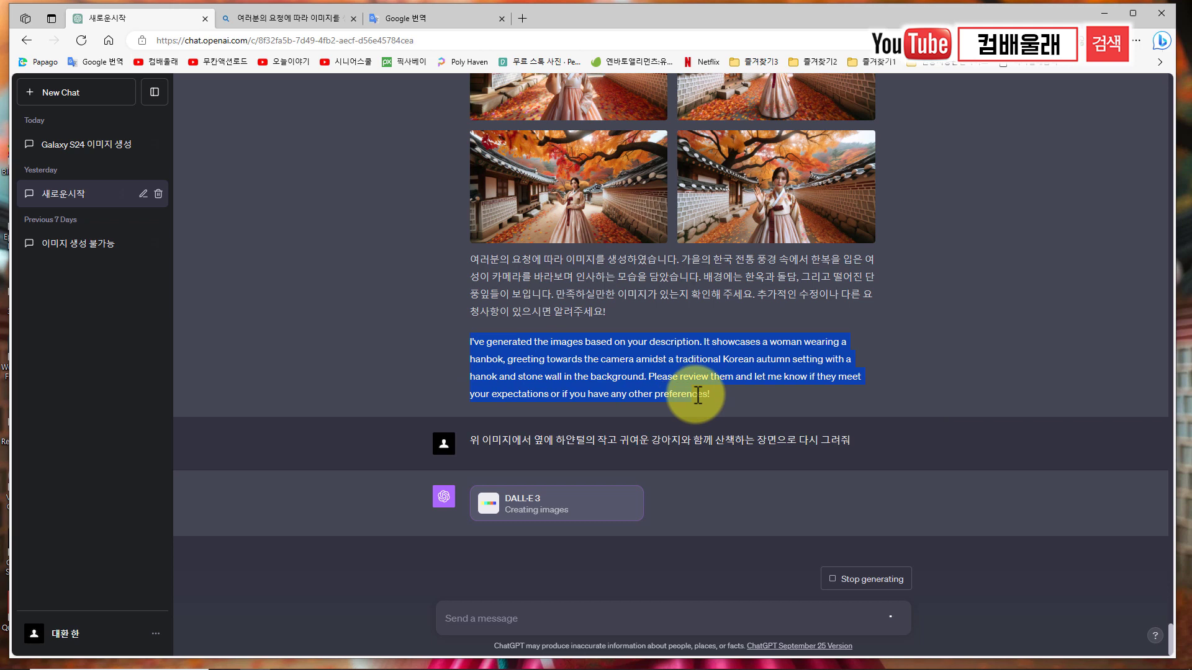
{"action": "left_click", "coordinate": [902, 372]}
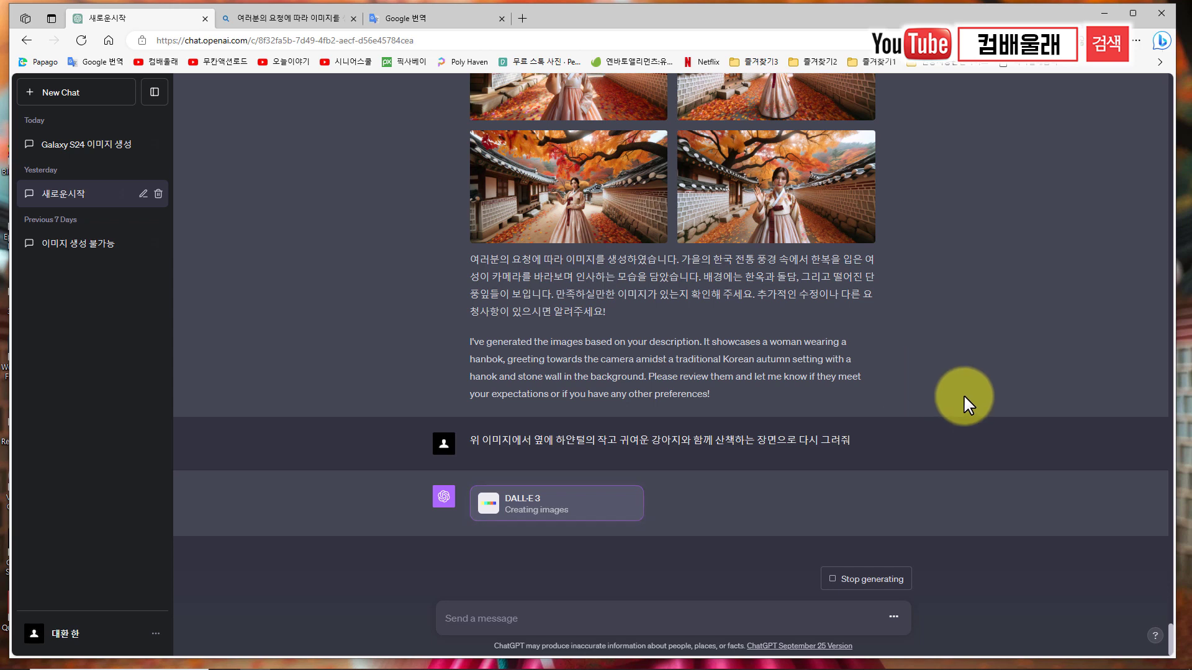
Compare the earlier ChatGPT set with the new hanbok-and-puppy images, enlarging the new ones to examine their details
{"action": "scroll", "coordinate": [964, 384], "scroll_direction": "up", "scroll_amount": 5}
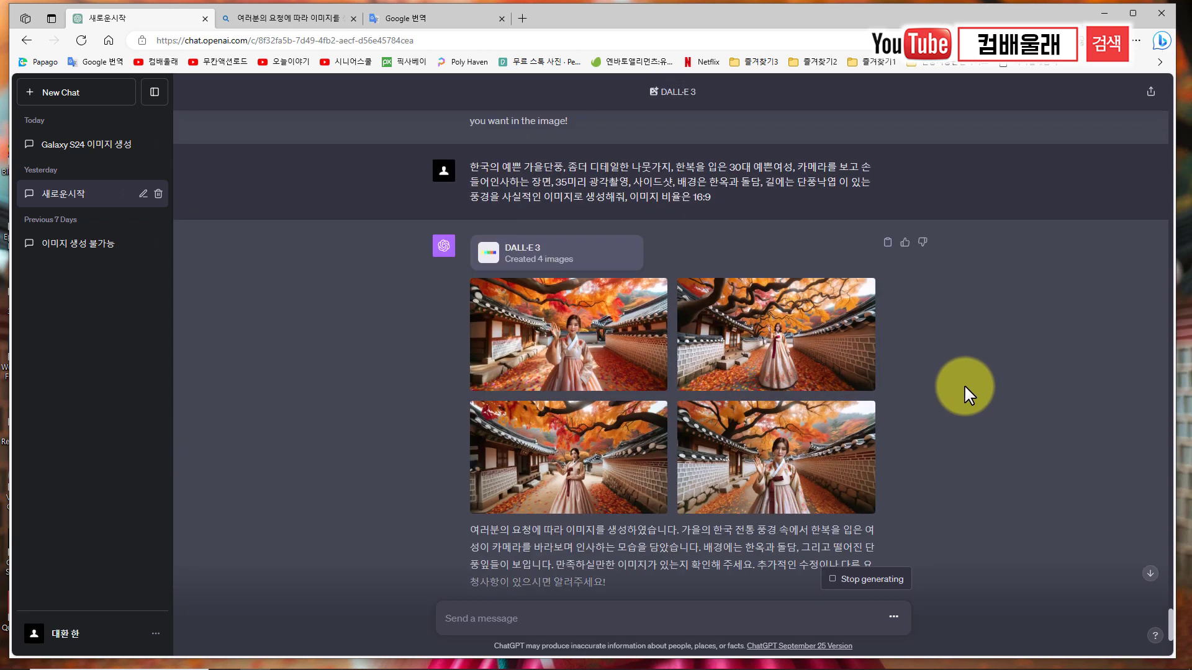
{"action": "scroll", "coordinate": [962, 386], "scroll_direction": "down", "scroll_amount": 10}
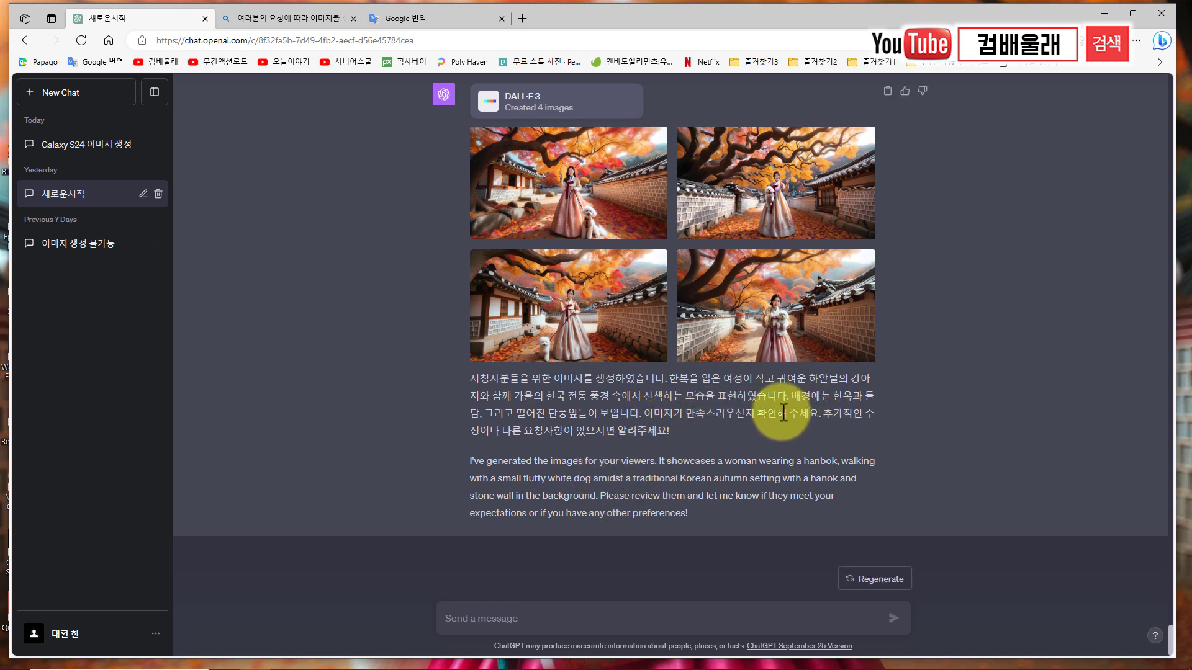
{"action": "scroll", "coordinate": [611, 378], "scroll_direction": "up", "scroll_amount": 5}
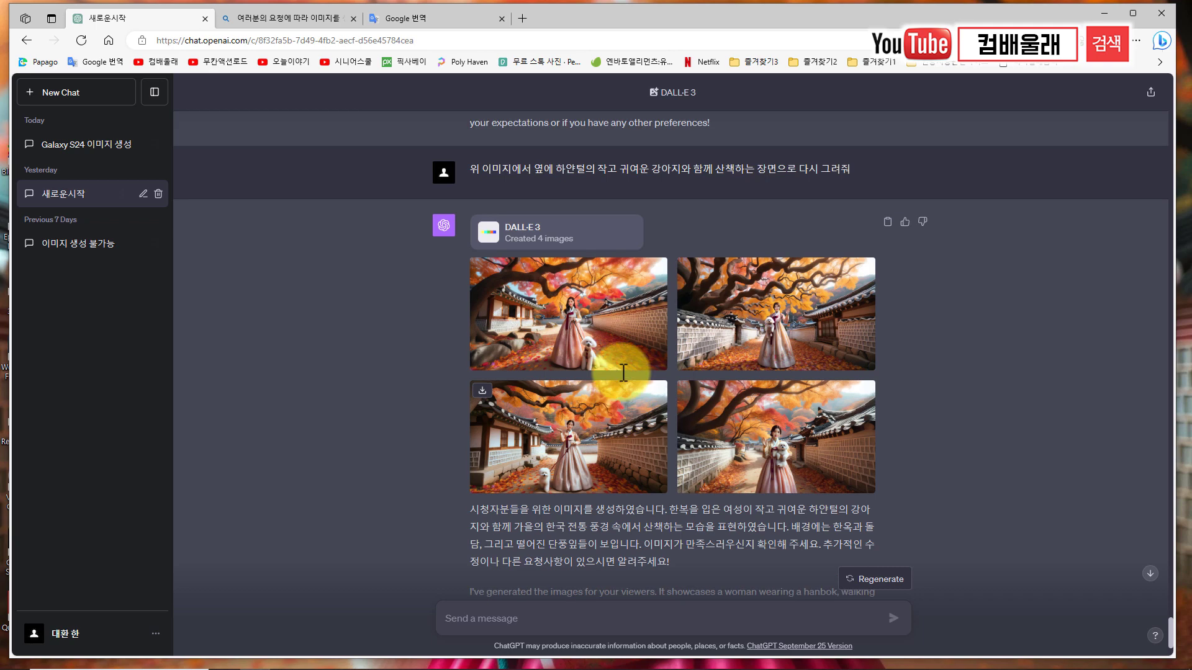
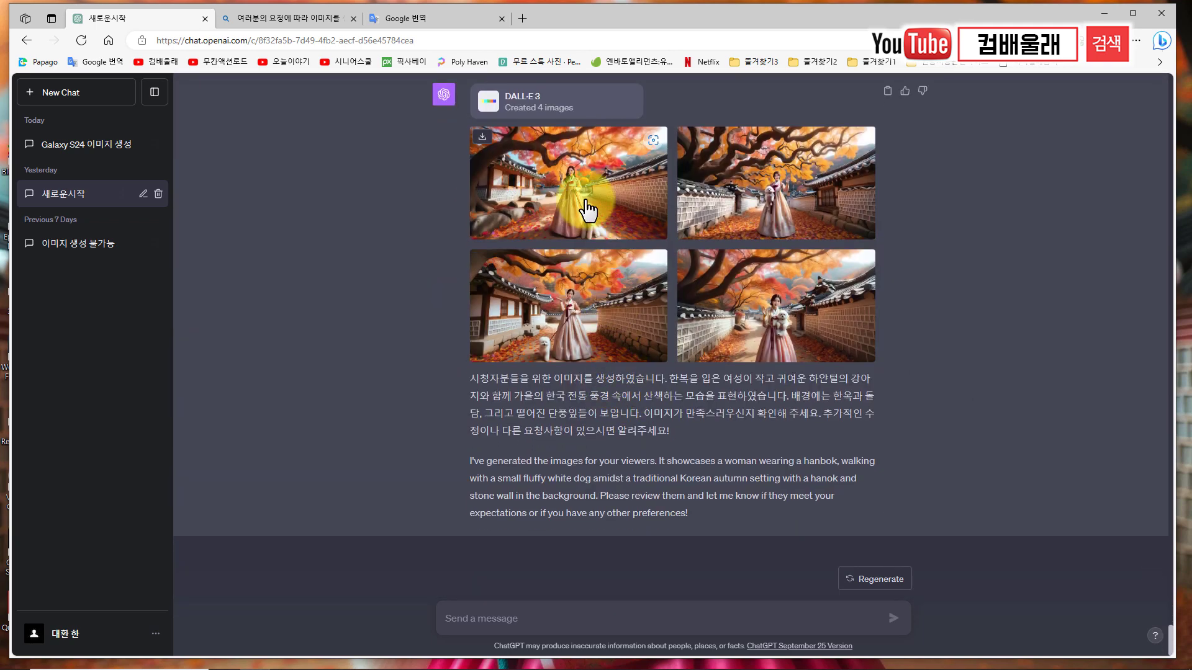
{"action": "left_click", "coordinate": [588, 221]}
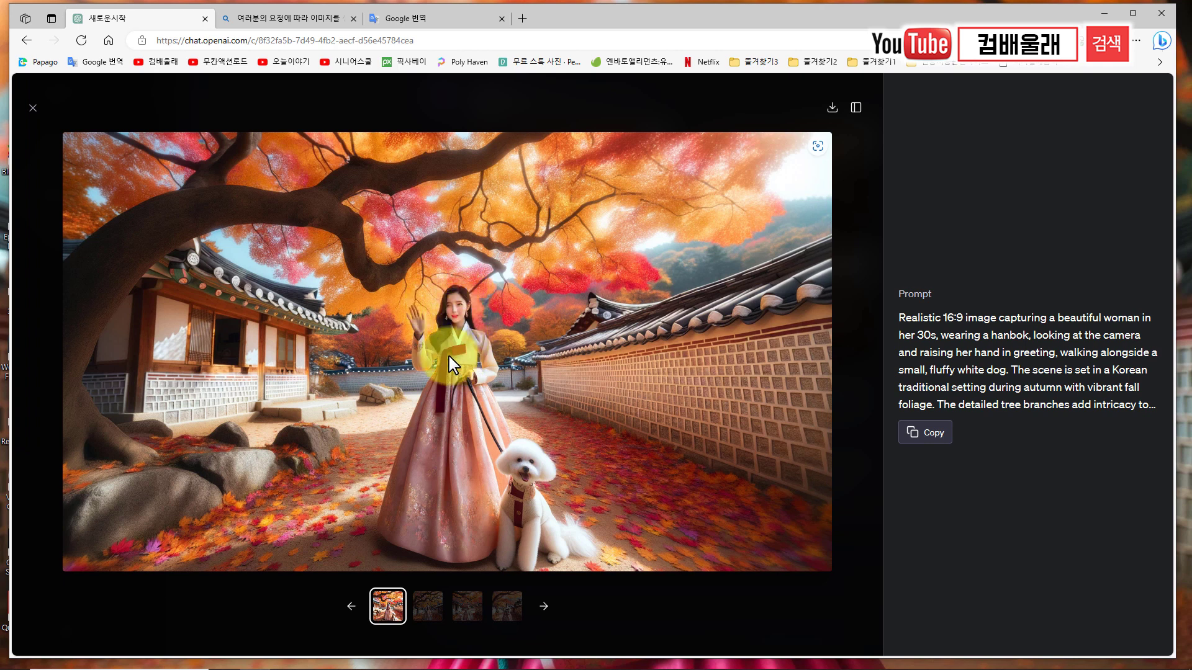
{"action": "left_click", "coordinate": [436, 611]}
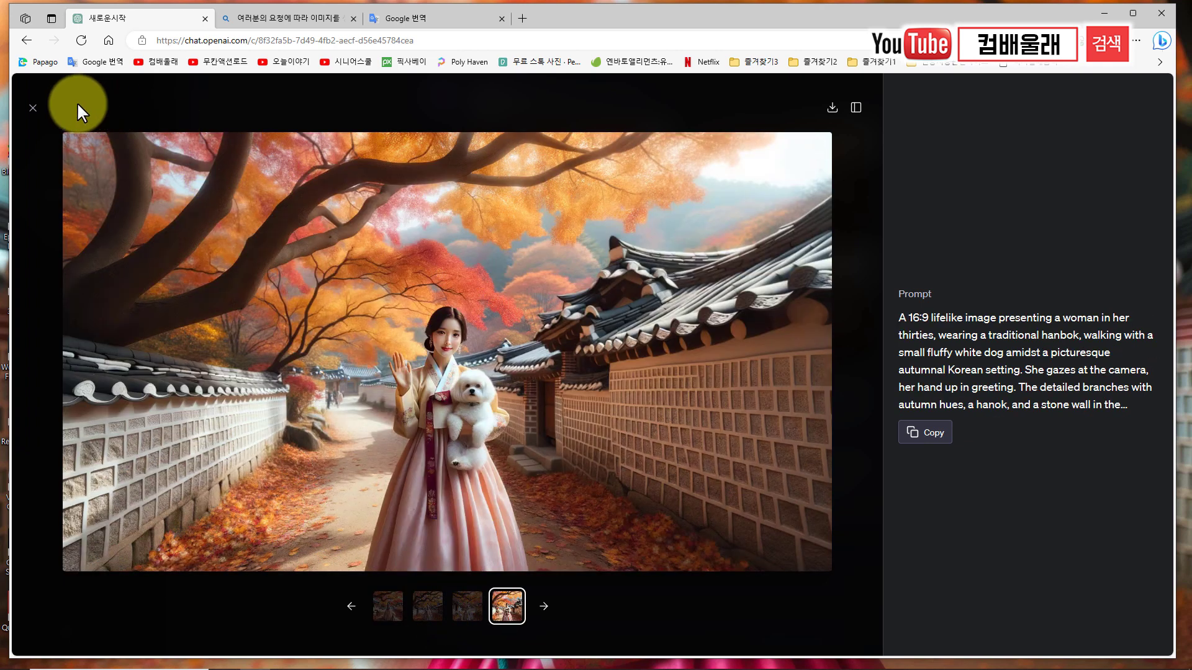
{"action": "left_click", "coordinate": [33, 109]}
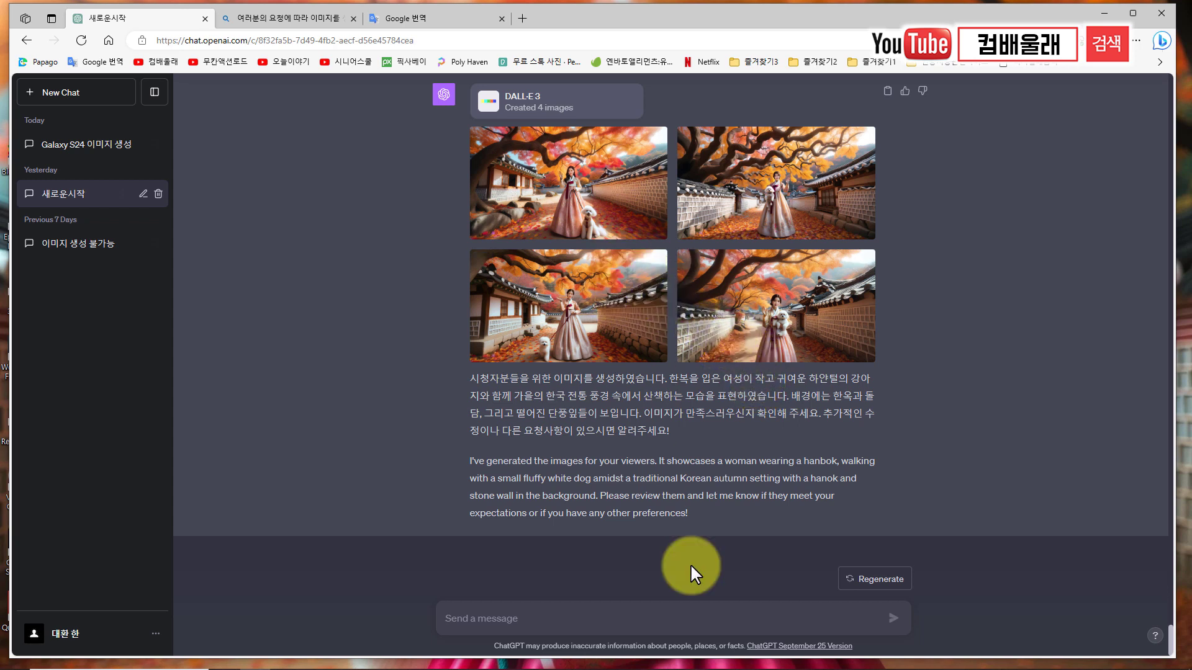
Generate Bing images with the prompt "위 이미지에서 옆에 하얀털의 작고 귀여운 강아지와 함께 산책하는 장면으로 다시 그려줘" and highlight the white-fur wording
{"action": "left_click", "coordinate": [324, 19]}
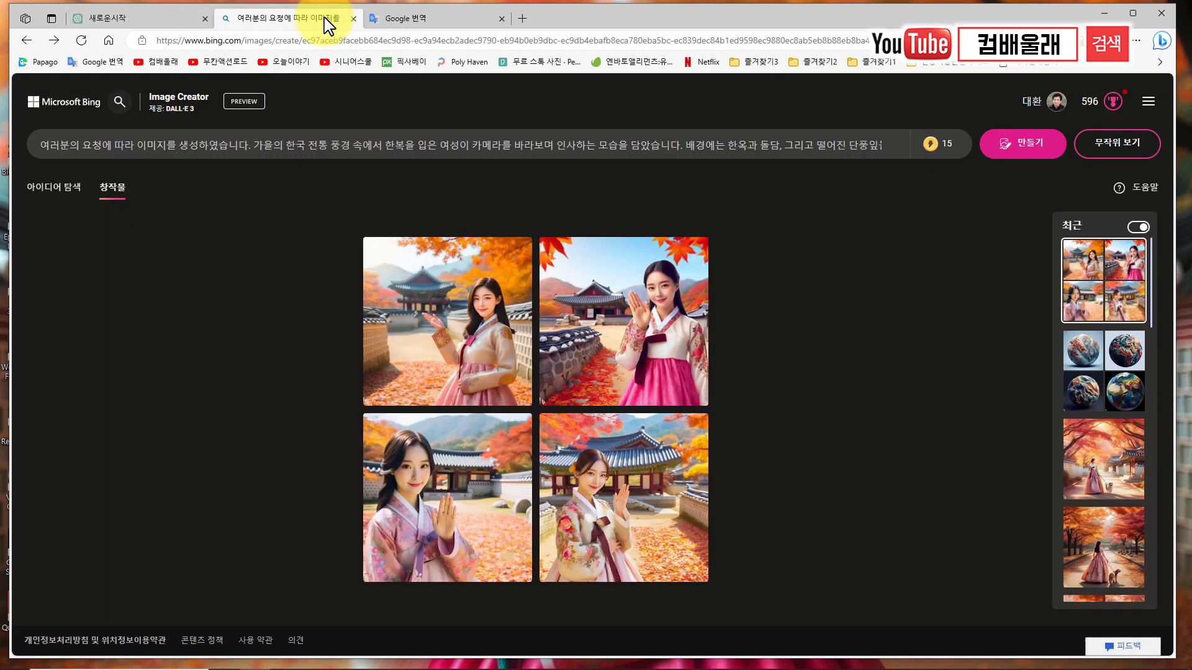
{"action": "left_click", "coordinate": [62, 148]}
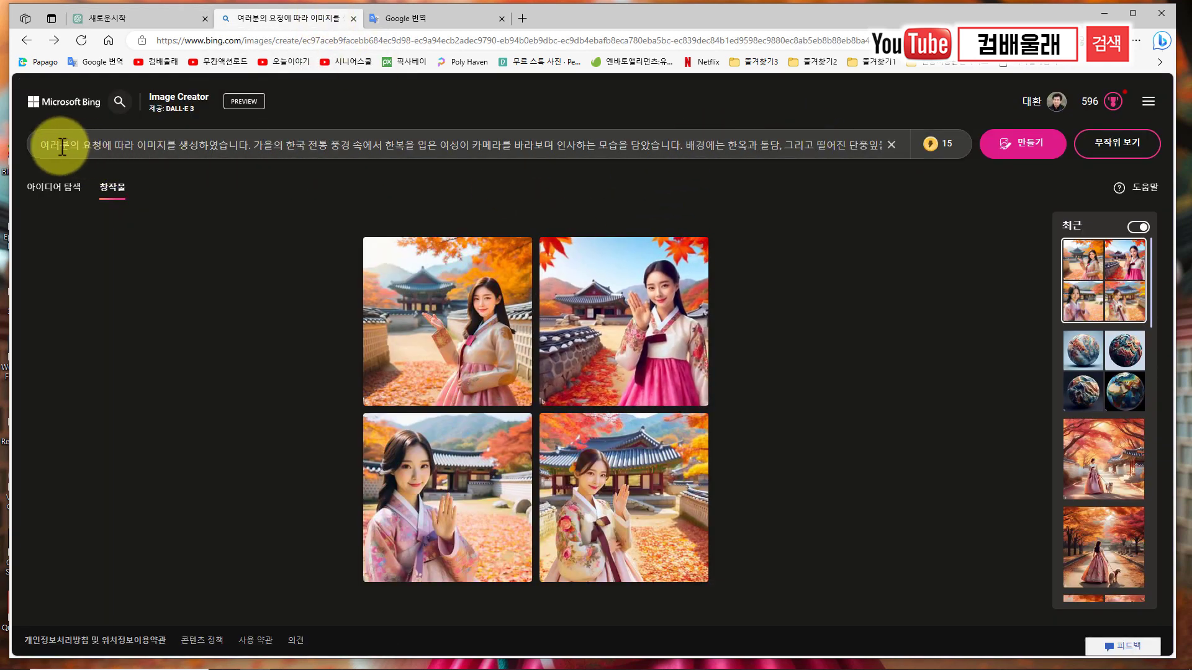
{"action": "left_click_drag", "start_coordinate": [44, 147], "coordinate": [915, 151]}
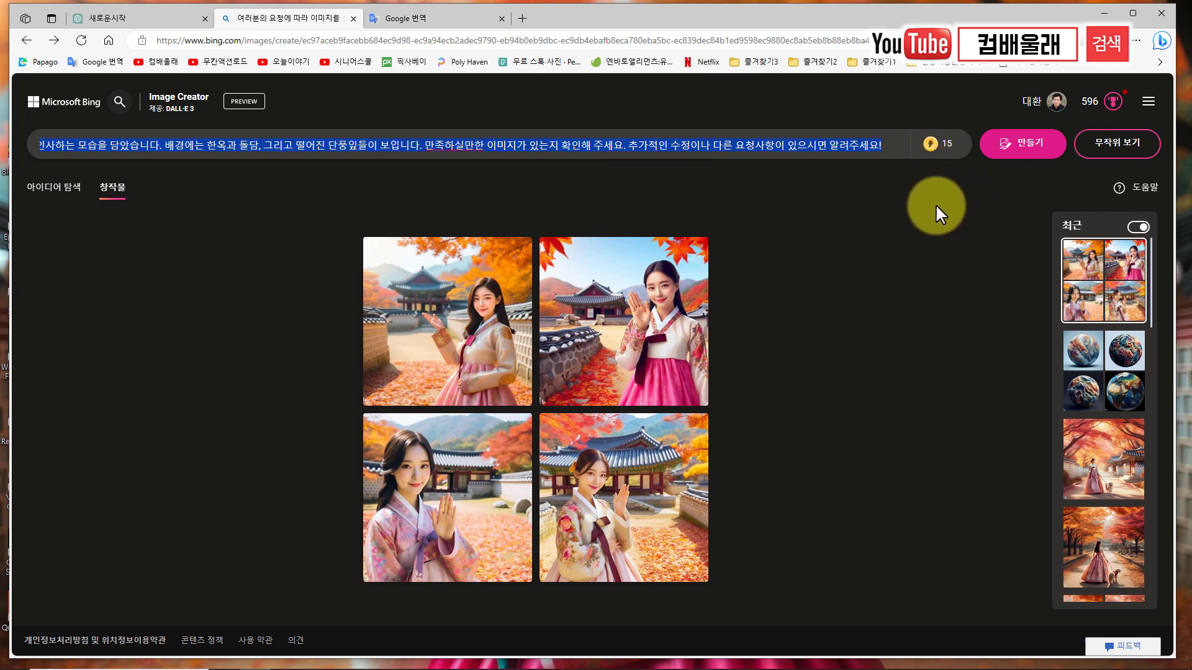
{"action": "type", "text": "위 이미지에서 옆에 하얀털의 작고 귀여운 강아지와 함께 산책하는 장면으로 다시 그려줘"}
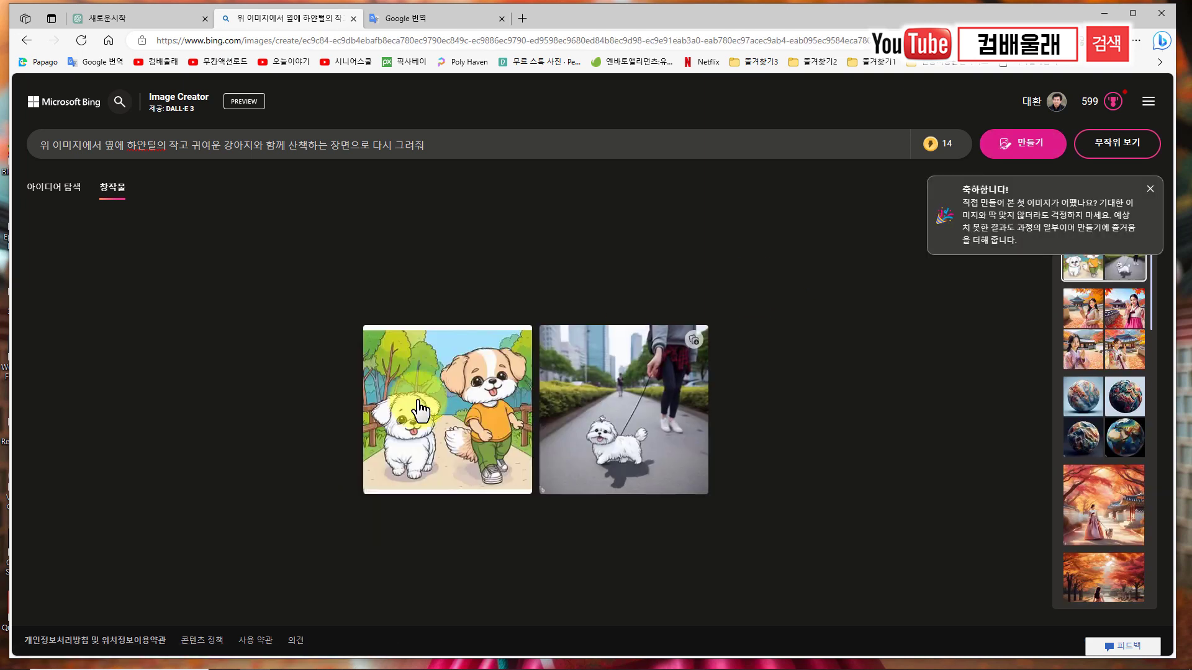
{"action": "left_click", "coordinate": [147, 145]}
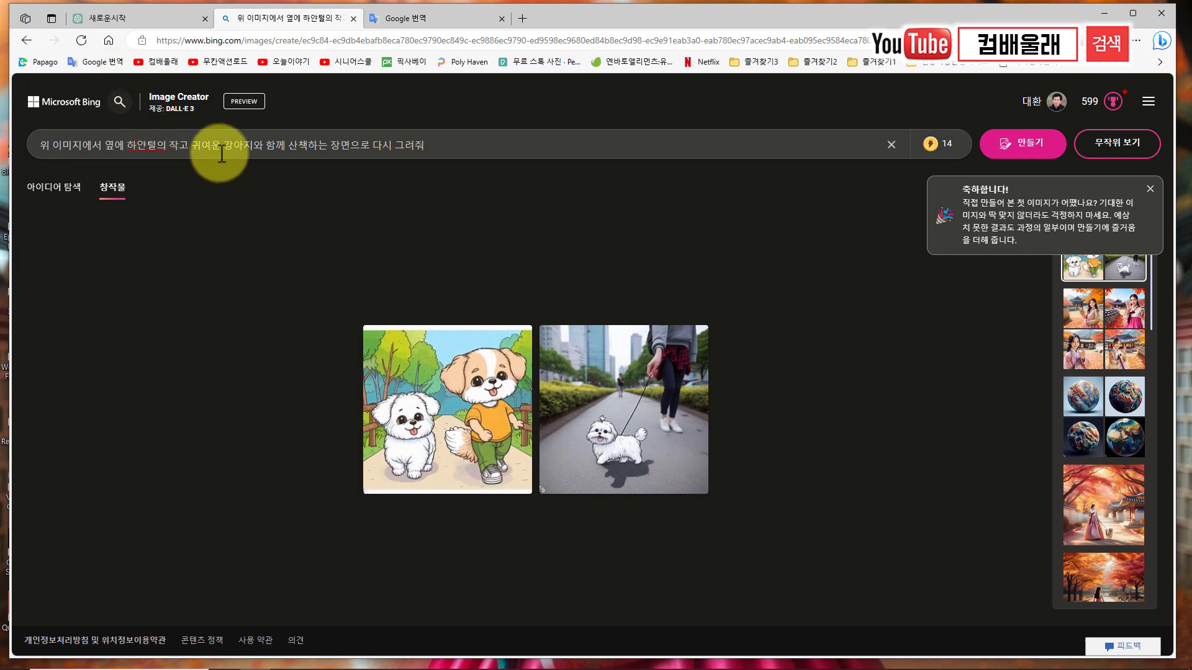
{"action": "left_click_drag", "start_coordinate": [141, 144], "coordinate": [188, 145]}
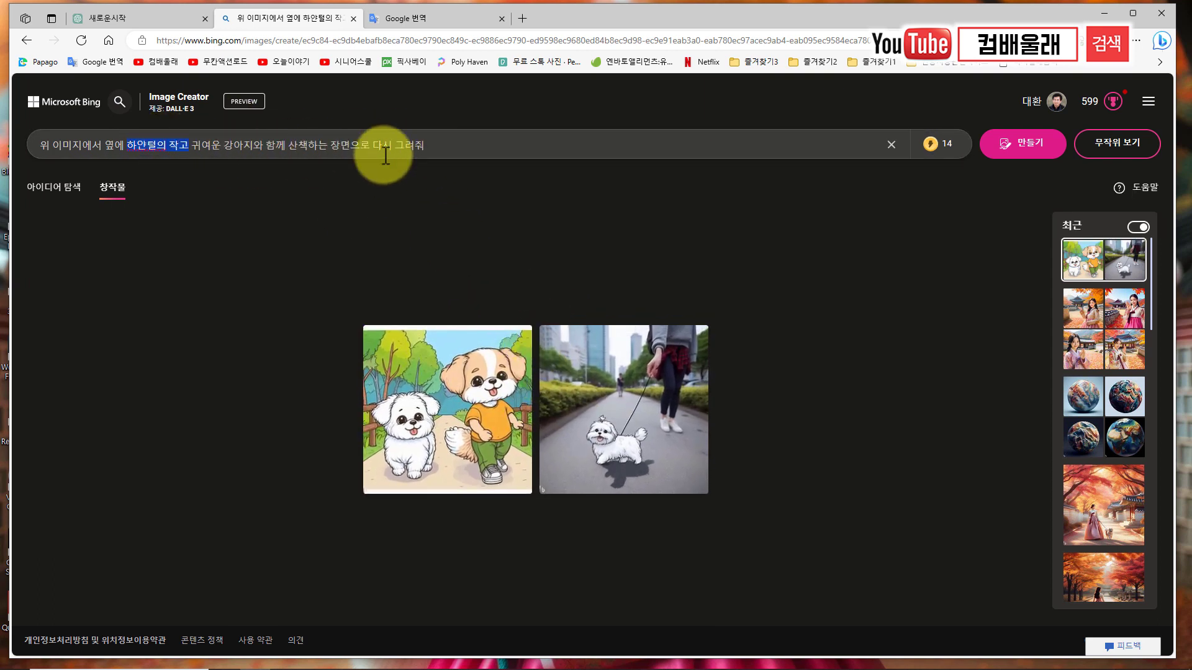
Return to the ChatGPT conversation and copy the original Korean autumn hanbok prompt that ends with "이미지 비율은 16:9"
{"action": "left_click", "coordinate": [172, 28]}
{"action": "scroll", "coordinate": [546, 372], "scroll_direction": "up", "scroll_amount": 5}
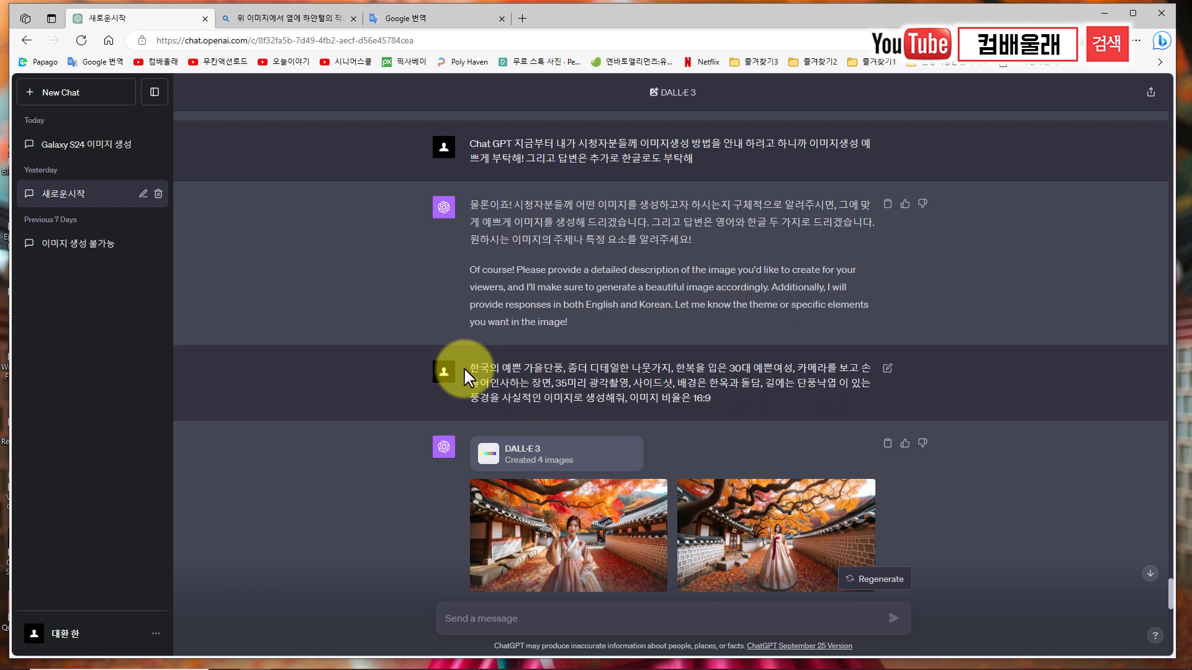
{"action": "left_click_drag", "start_coordinate": [473, 370], "coordinate": [713, 398]}
{"action": "right_click", "coordinate": [694, 365]}
{"action": "left_click", "coordinate": [732, 388]}
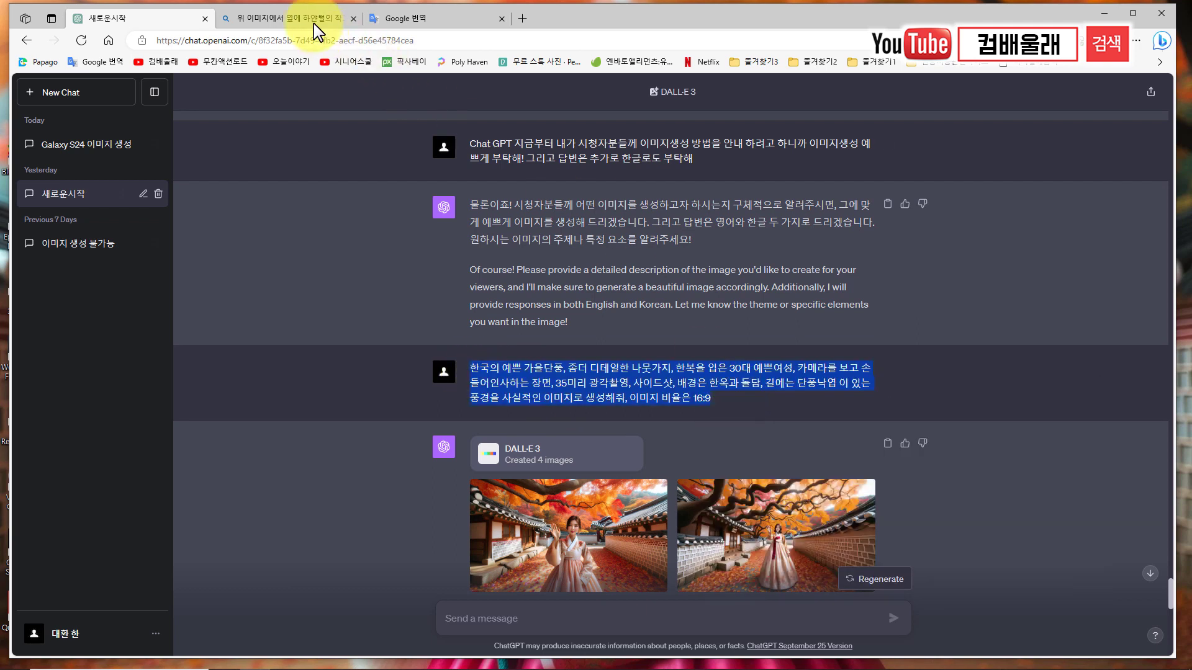
Switch to Bing Image Creator and generate images with the copied Korean autumn hanbok prompt in place of the puppy prompt
{"action": "left_click", "coordinate": [293, 18]}
{"action": "left_click_drag", "start_coordinate": [451, 143], "coordinate": [2, 133]}
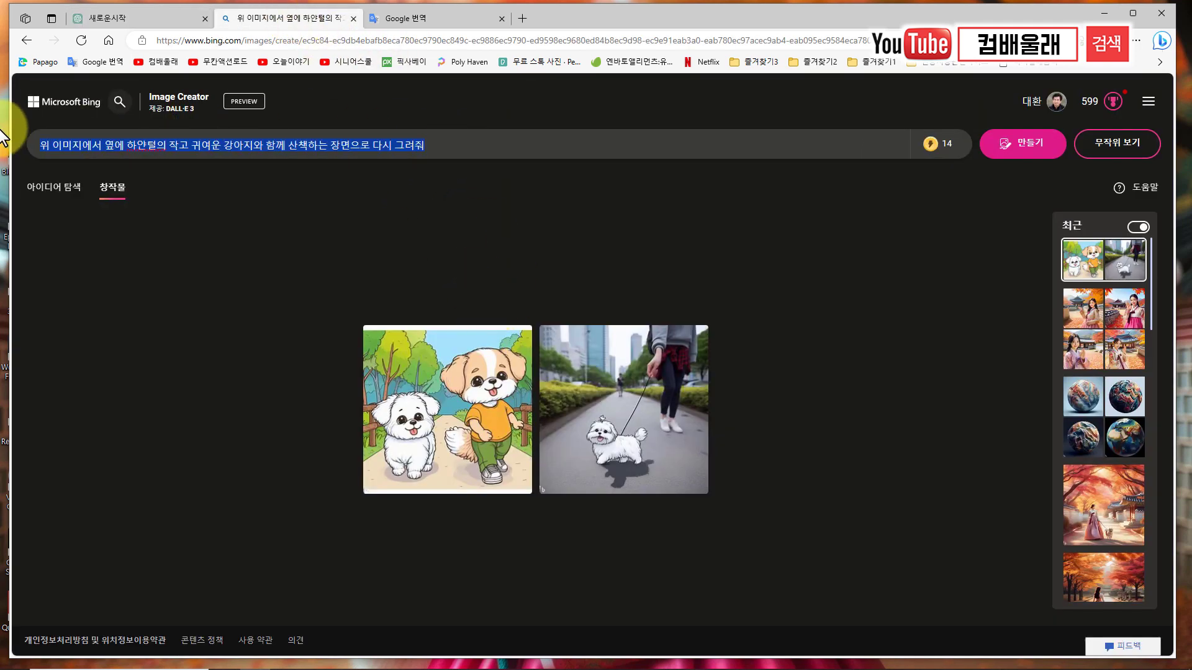
{"action": "key", "text": "ctrl+v"}
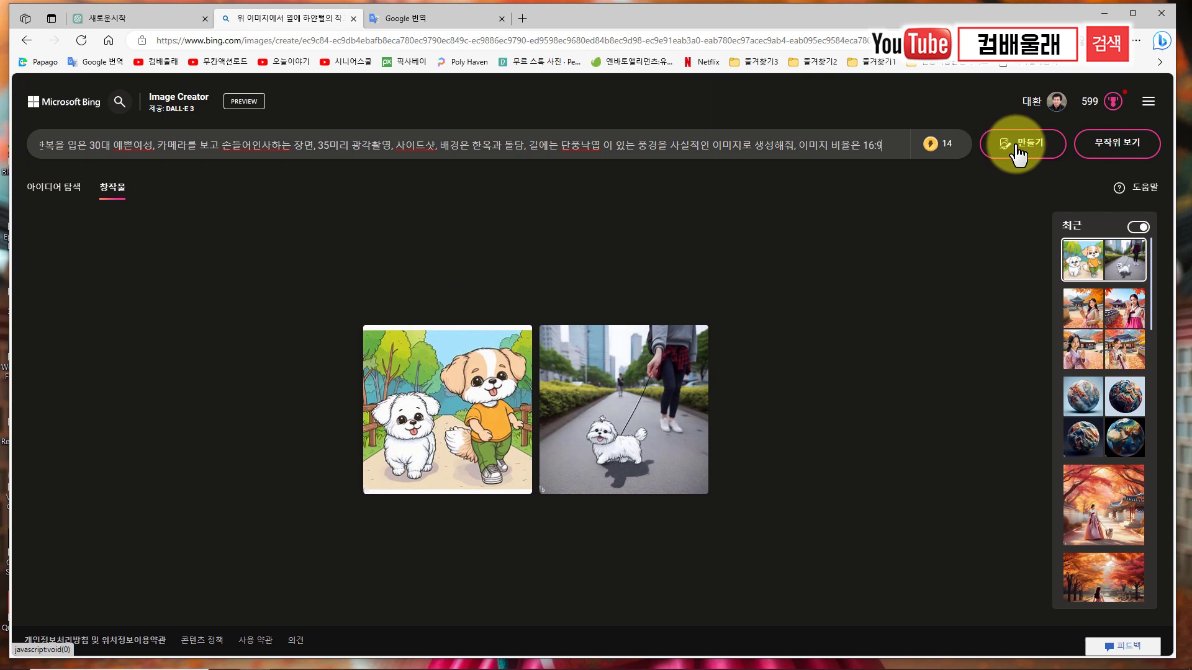
{"action": "left_click_drag", "start_coordinate": [884, 147], "coordinate": [804, 138]}
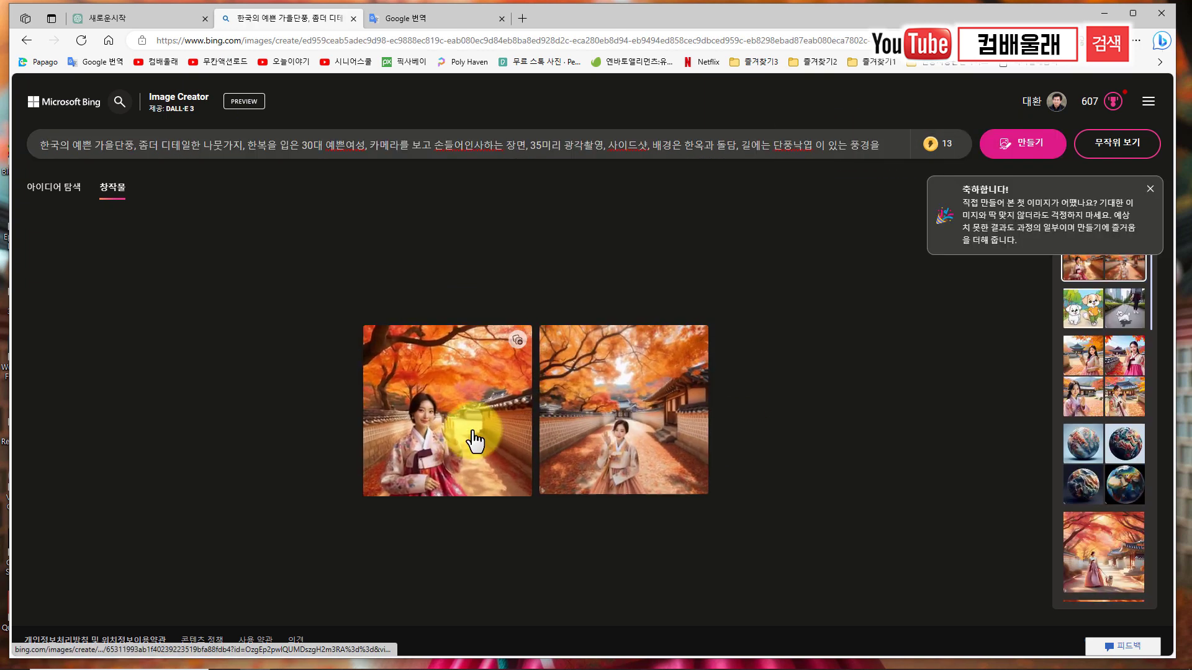
Enlarge both new Bing autumn hanbok images one after the other and return to the results
{"action": "left_click", "coordinate": [472, 435]}
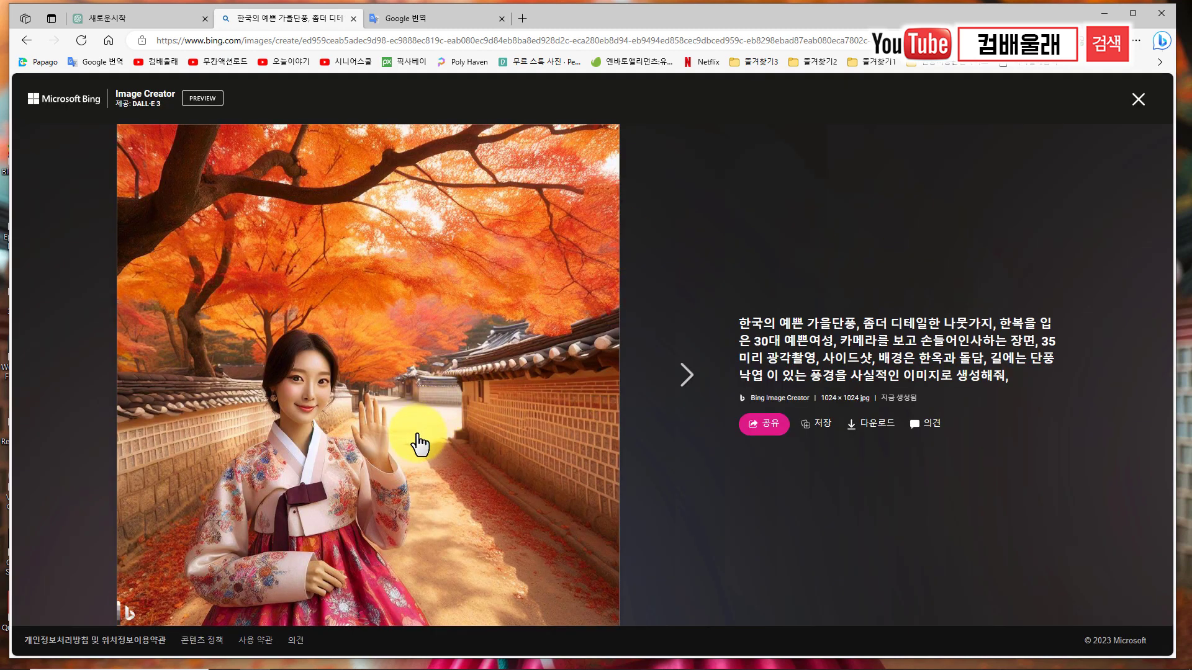
{"action": "left_click", "coordinate": [664, 391]}
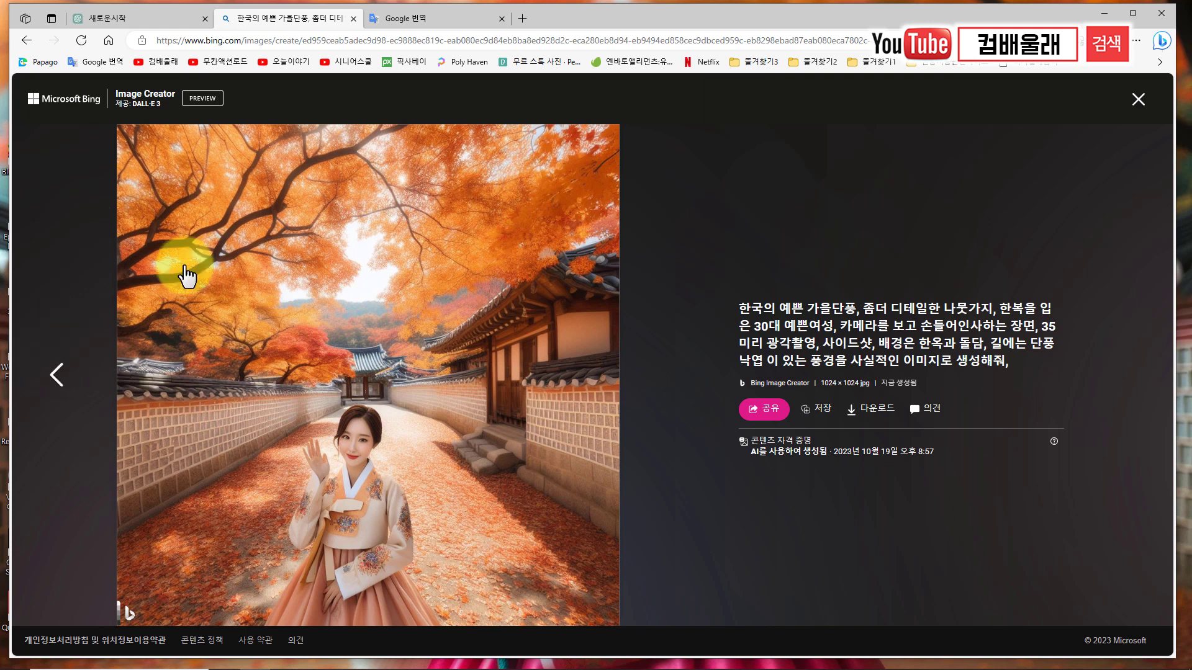
{"action": "left_click", "coordinate": [1138, 102]}
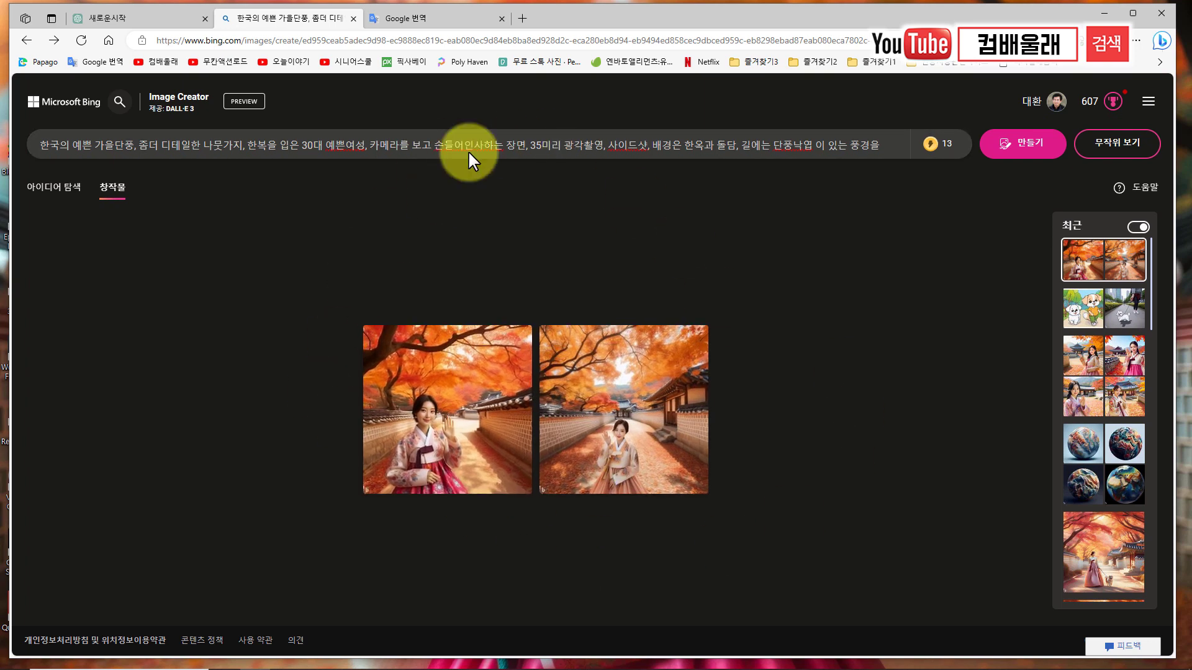
Return to ChatGPT and send the edit request "위 이미지에서 가을단풍이 아니라 눈이쌓인 풍경으로 바꿔줘, 그리고 함박눈이 내리는 모습도 담아줘"
{"action": "left_click", "coordinate": [165, 19]}
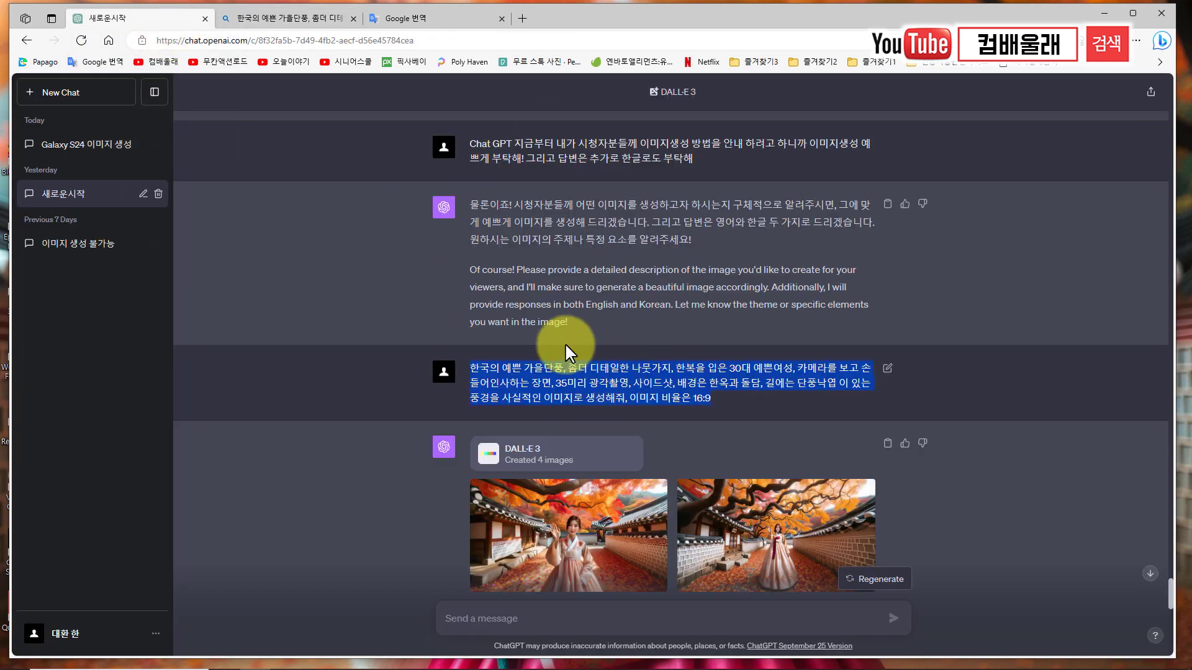
{"action": "left_click", "coordinate": [687, 388]}
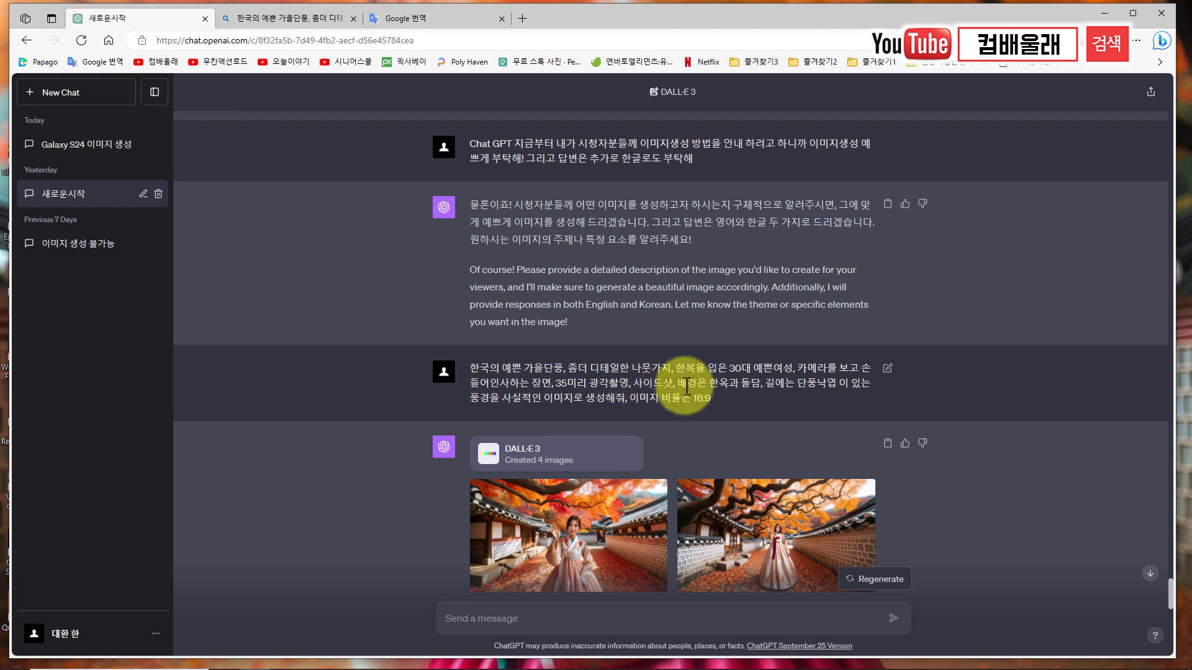
{"action": "scroll", "coordinate": [688, 379], "scroll_direction": "down", "scroll_amount": 5}
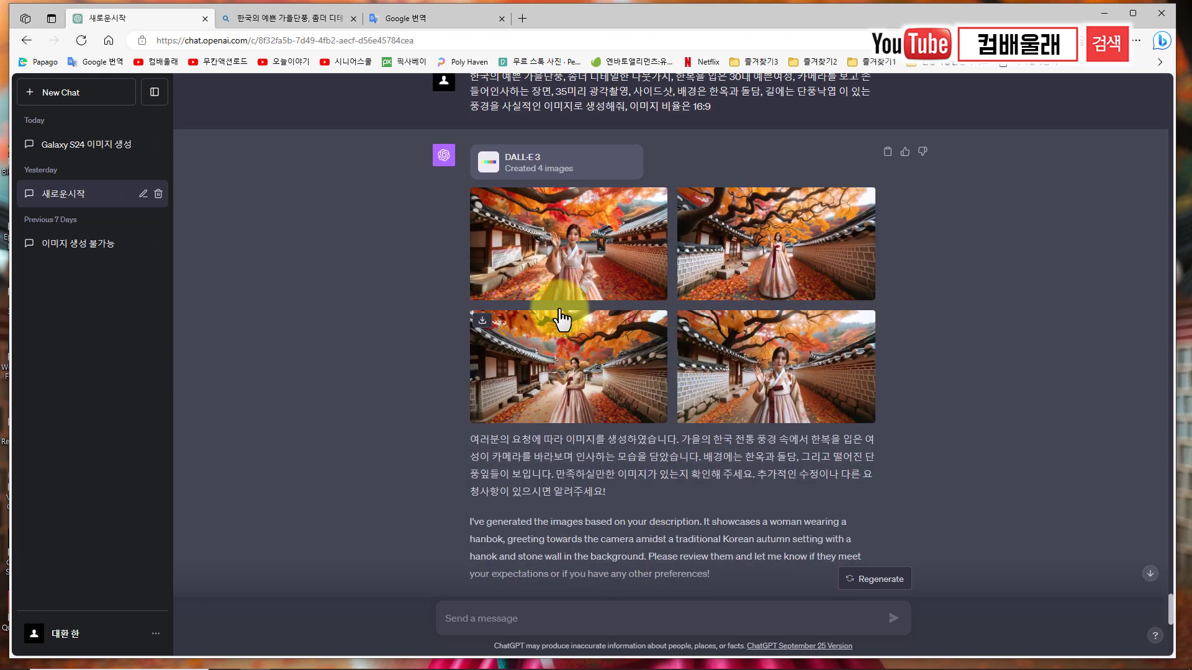
{"action": "scroll", "coordinate": [687, 344], "scroll_direction": "down", "scroll_amount": 10}
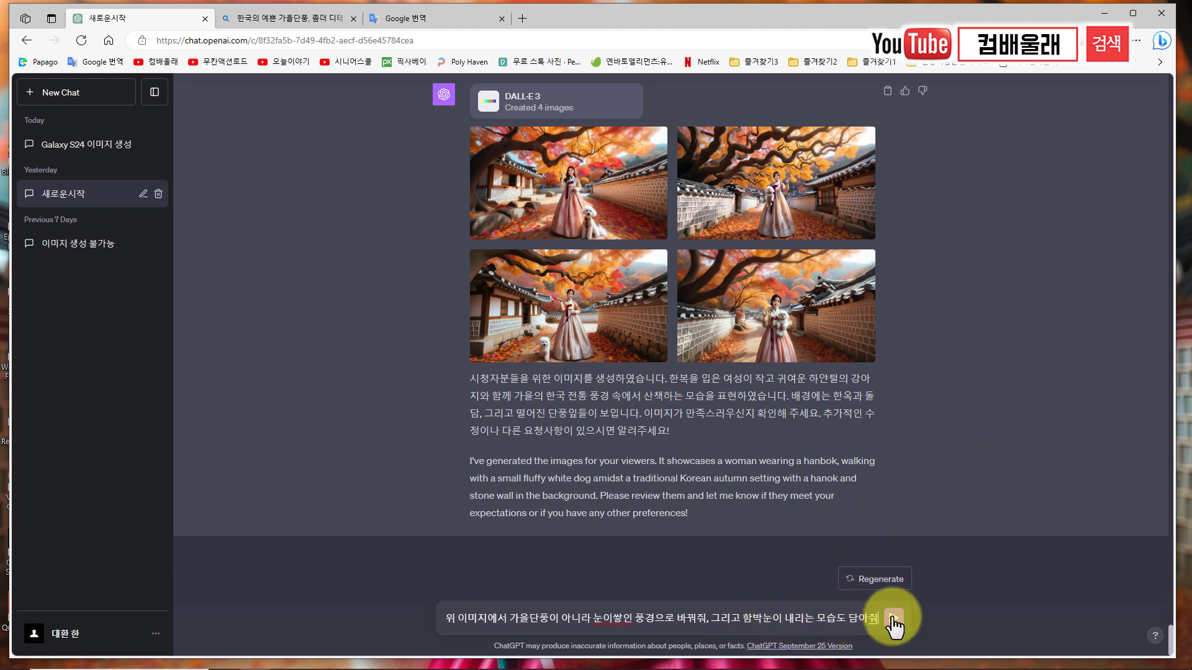
{"action": "mouse_move", "coordinate": [566, 209]}
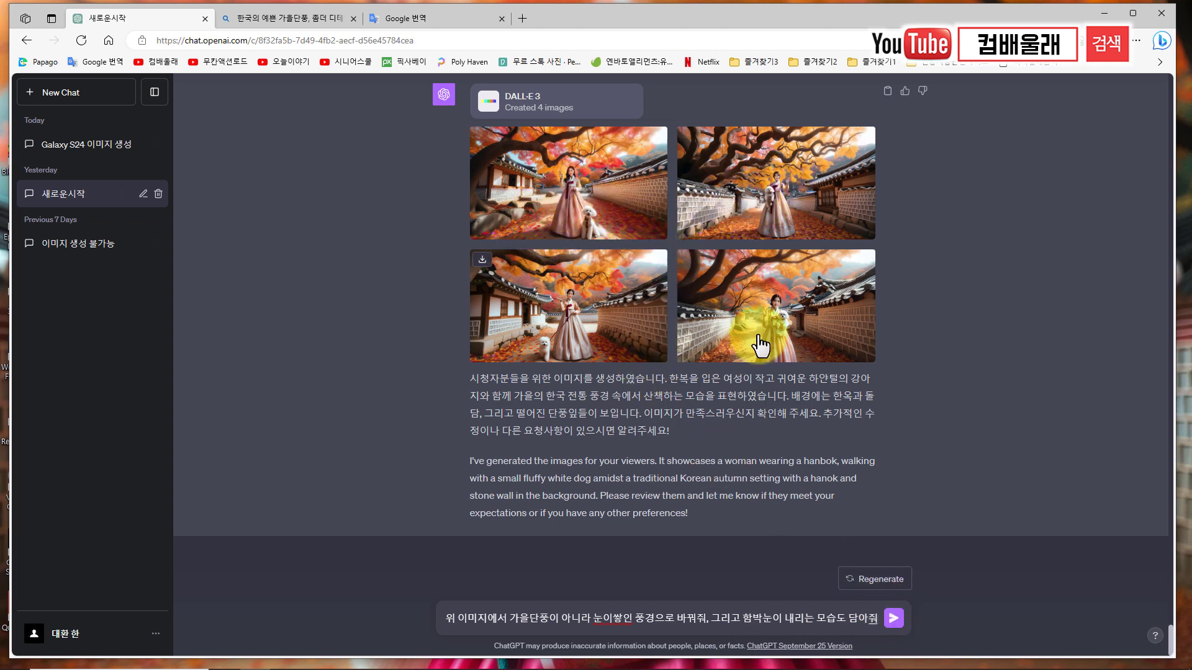
{"action": "left_click", "coordinate": [894, 620]}
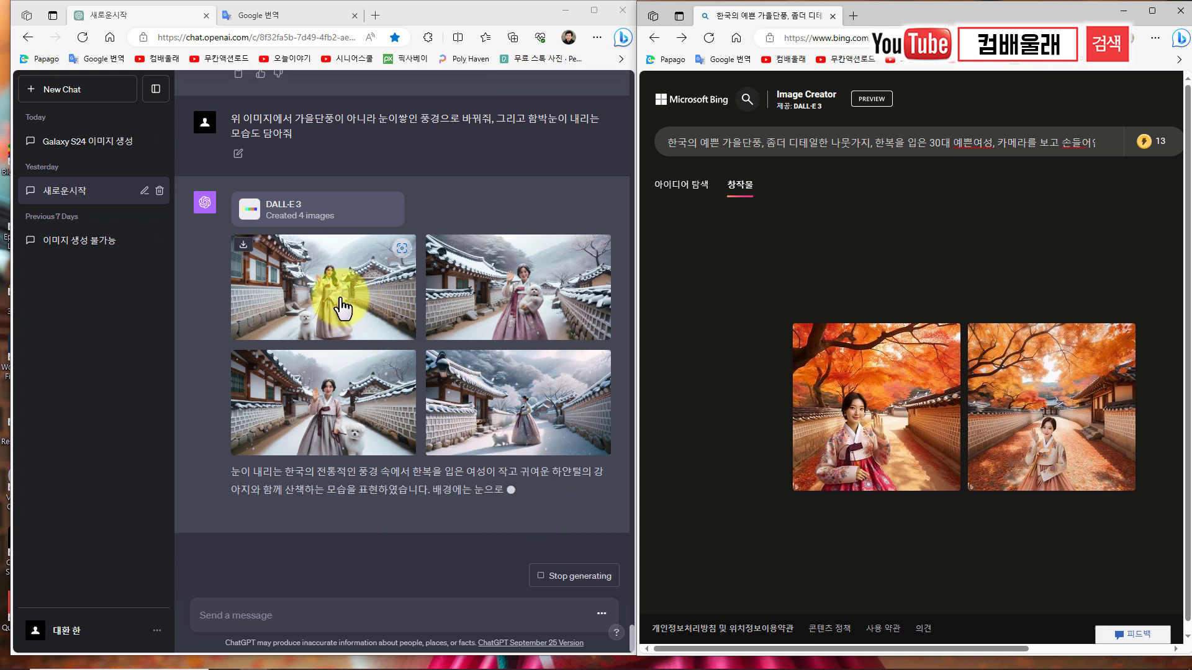
Examine the four snowy hanbok-and-puppy images enlarged, and compare them with the earlier autumn set in the conversation
{"action": "left_click", "coordinate": [342, 308]}
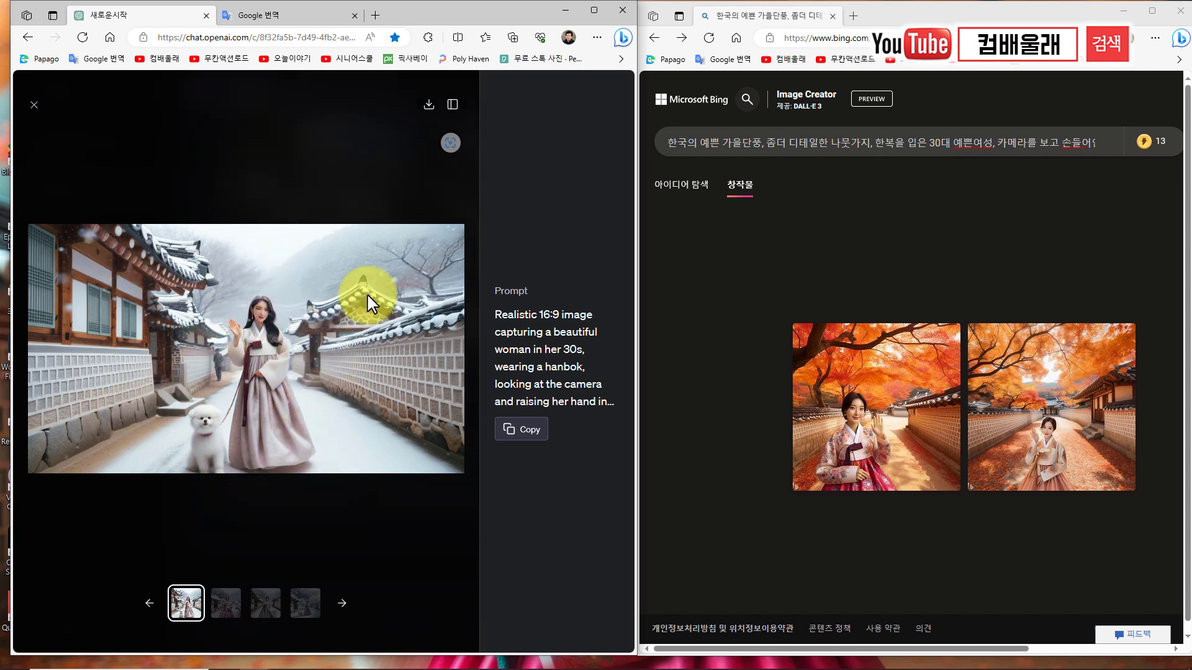
{"action": "left_click", "coordinate": [226, 605]}
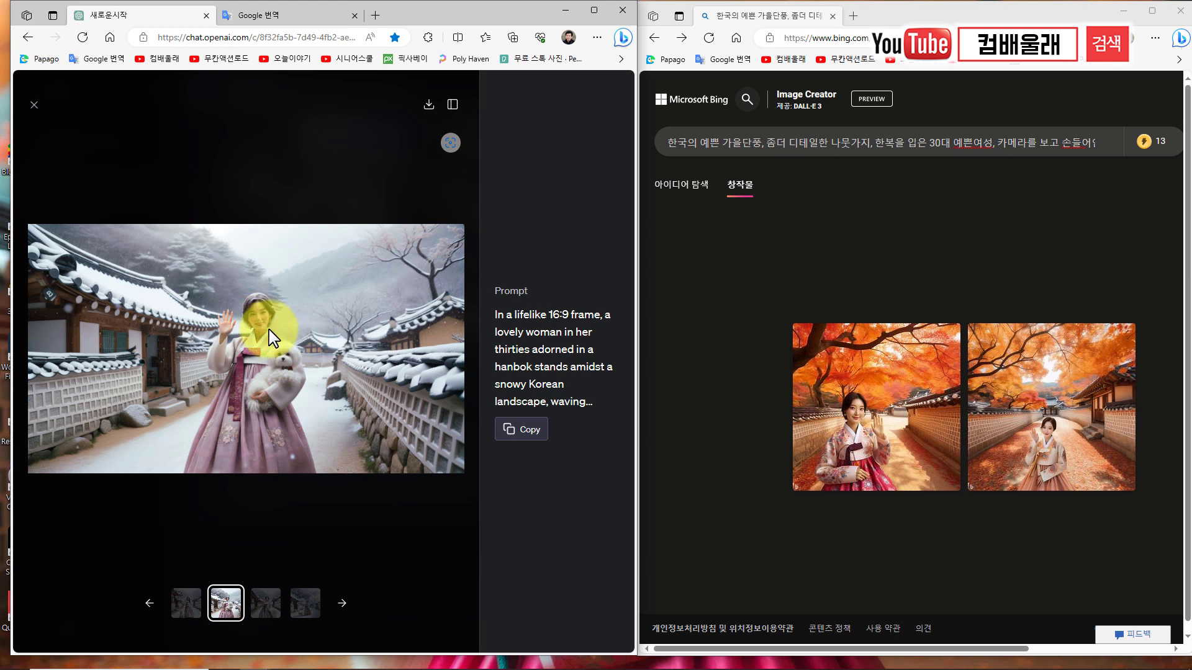
{"action": "left_click", "coordinate": [267, 603]}
{"action": "left_click", "coordinate": [305, 603]}
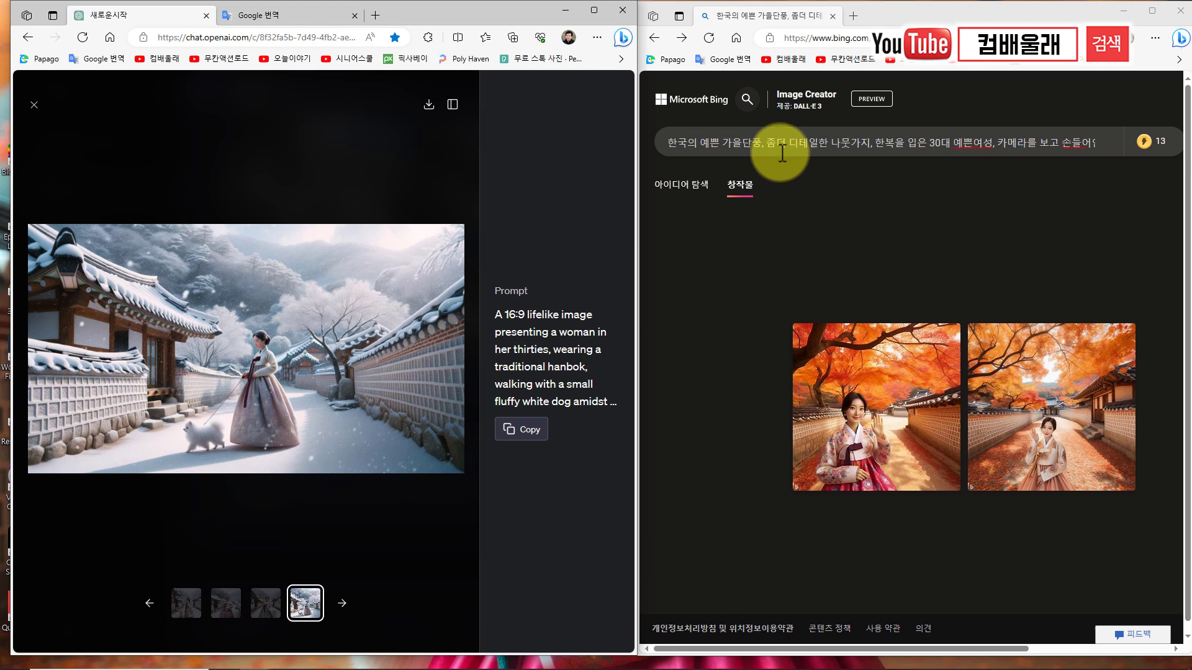
{"action": "key", "text": "Escape"}
{"action": "scroll", "coordinate": [279, 306], "scroll_direction": "up", "scroll_amount": 3}
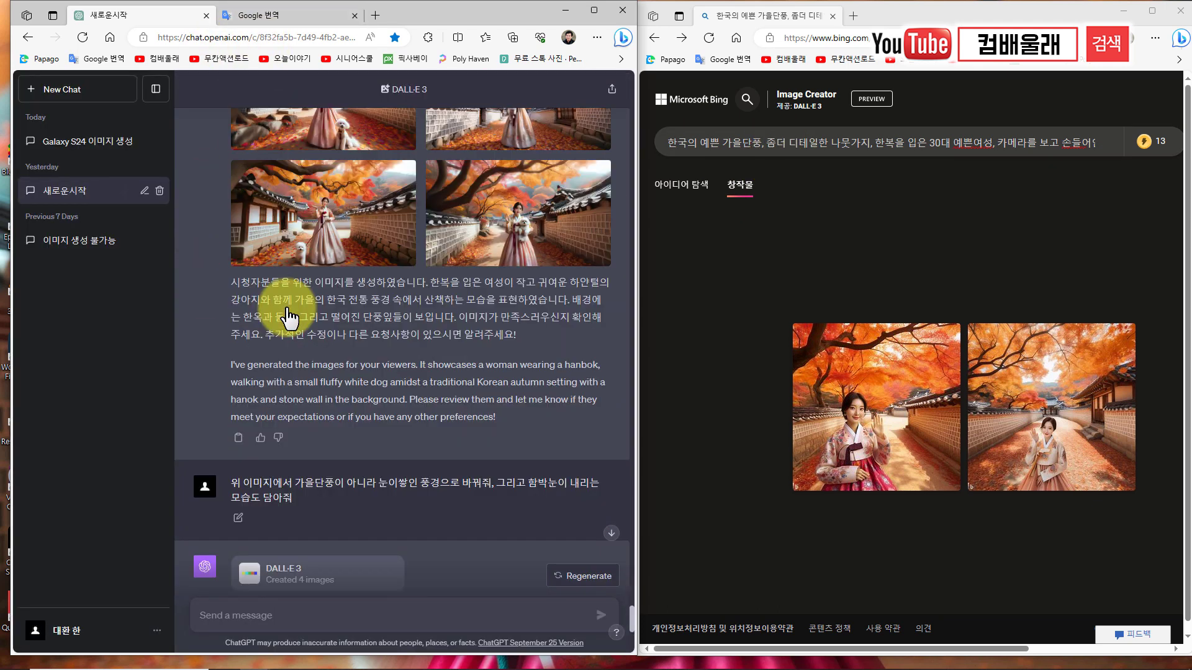
{"action": "scroll", "coordinate": [288, 313], "scroll_direction": "down", "scroll_amount": 2}
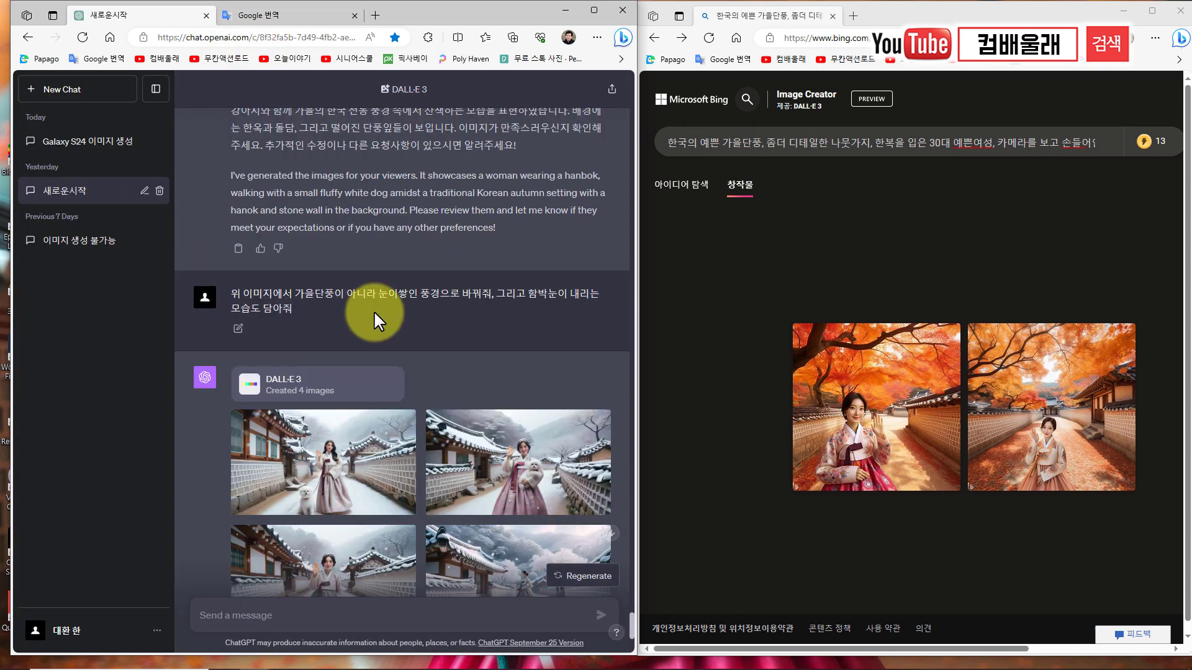
{"action": "scroll", "coordinate": [412, 338], "scroll_direction": "down", "scroll_amount": 5}
Generate a Bing image from the first snowy ChatGPT image's English prompt and enlarge the result for comparison
{"action": "left_click", "coordinate": [411, 329]}
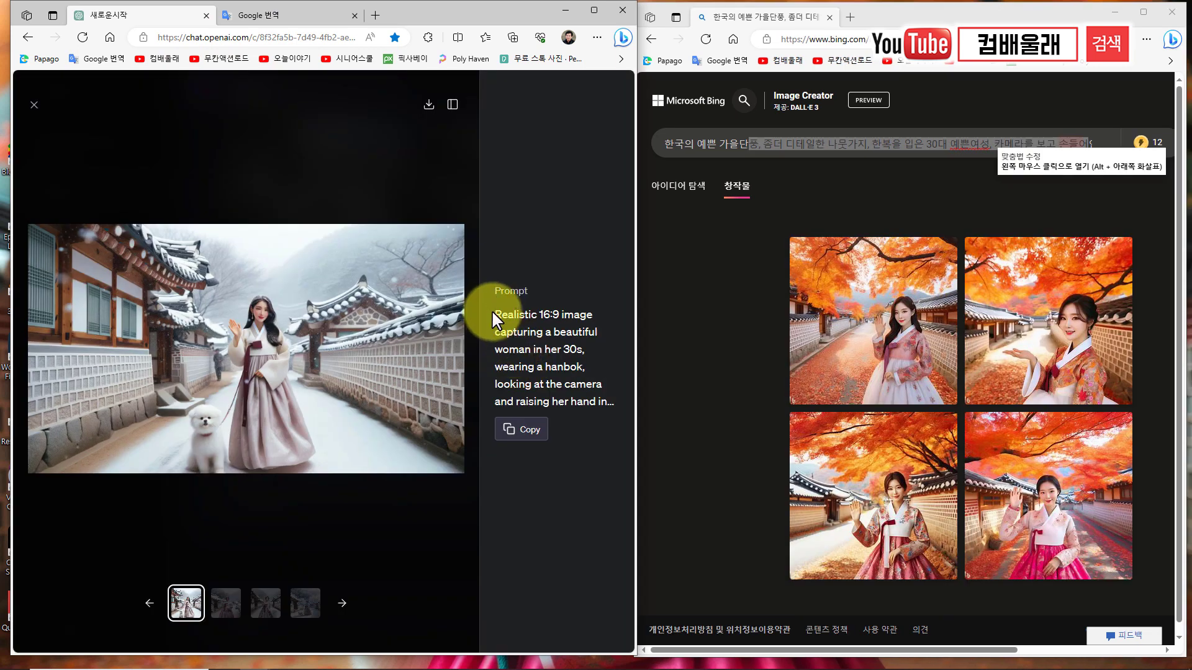
{"action": "left_click_drag", "start_coordinate": [492, 313], "coordinate": [597, 380]}
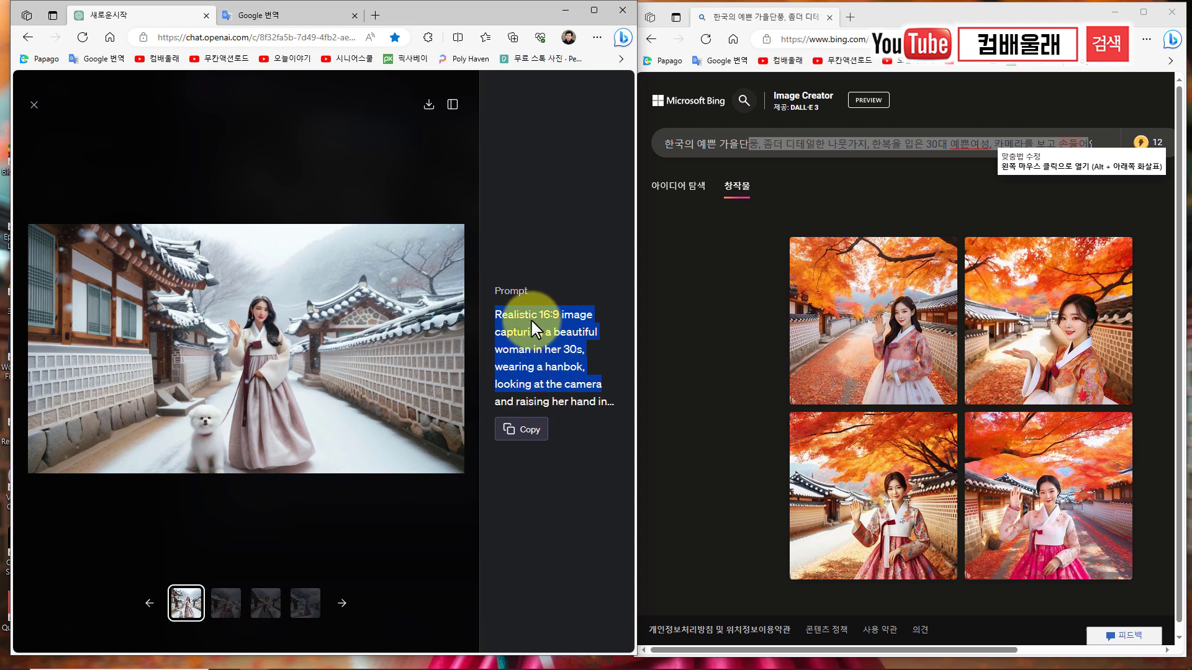
{"action": "left_click", "coordinate": [747, 144]}
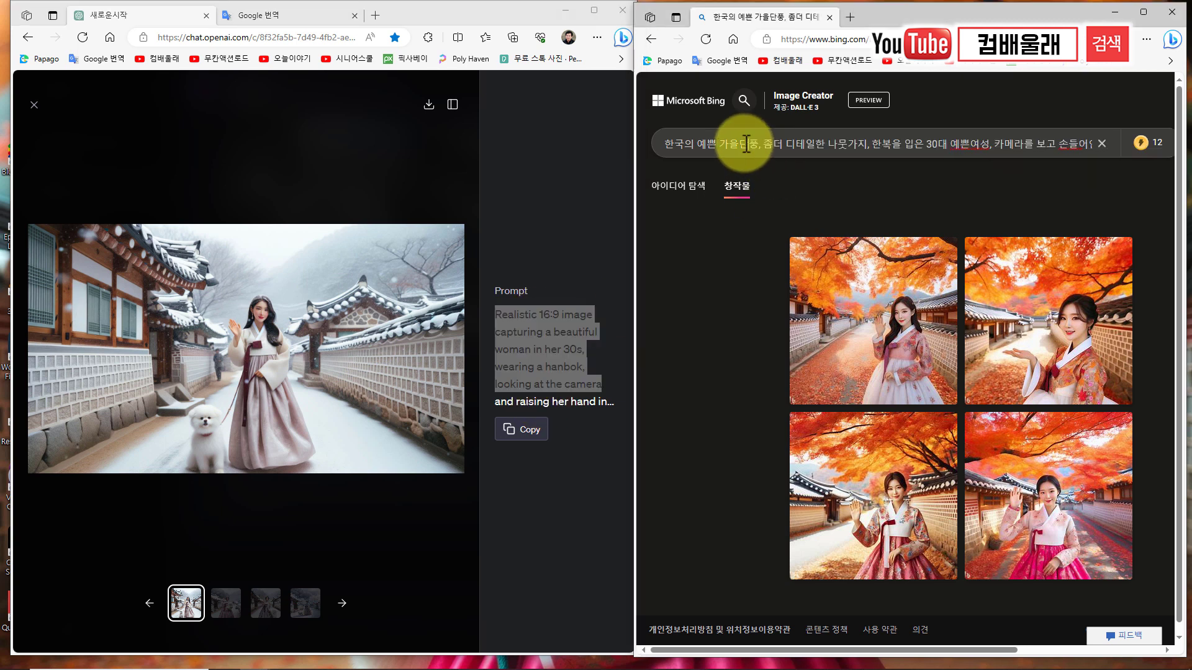
{"action": "key", "text": "ctrl+a"}
{"action": "key", "text": "ctrl+v"}
{"action": "key", "text": "Return"}
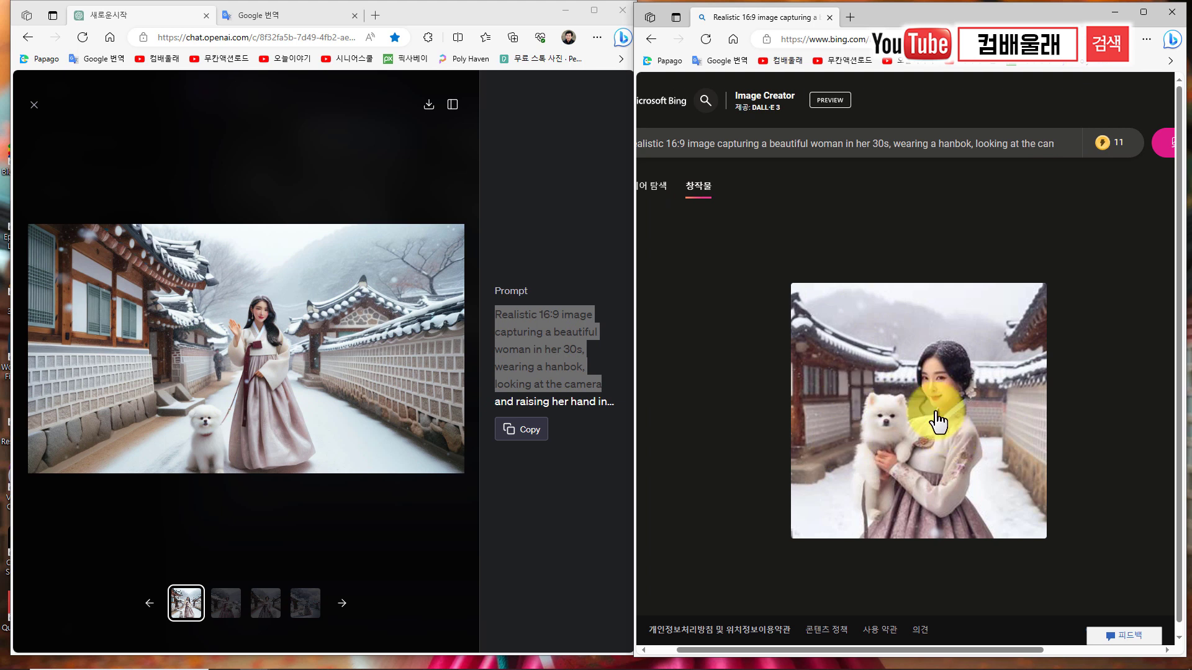
{"action": "left_click", "coordinate": [895, 409]}
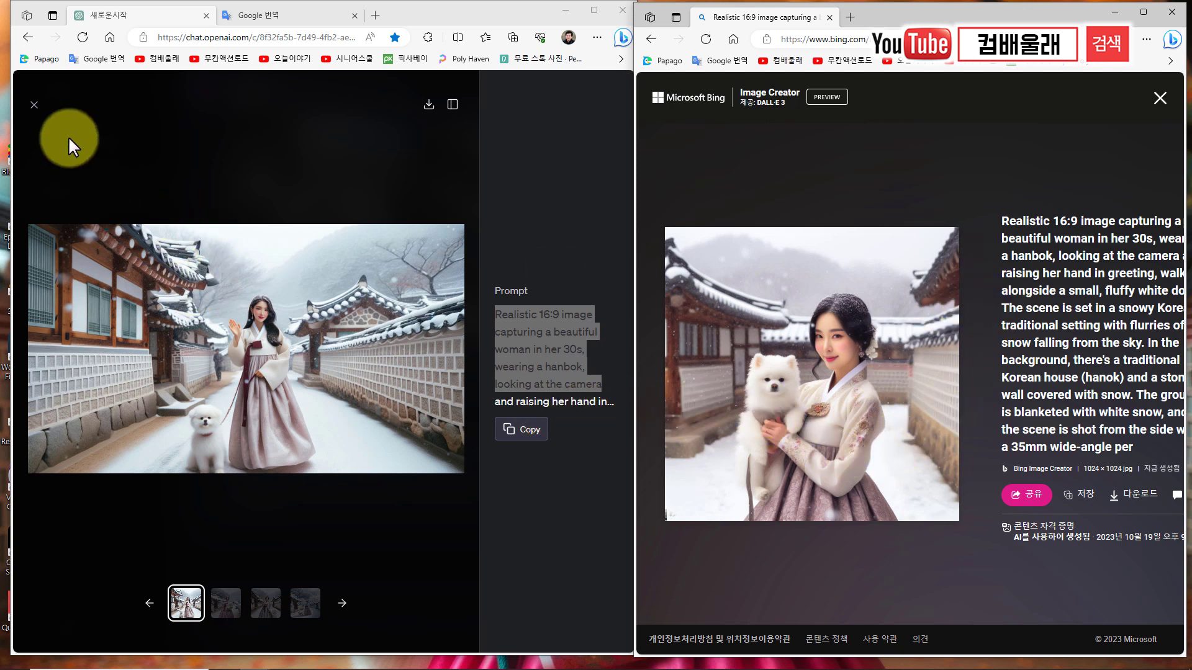
Back in ChatGPT, send "멀리있는 모습은 얼굴의 눈,코,입이 제대로 보이지 않으니 그걸 수정하고,이번에 좀더 가까이 있는 모습으로 활짝웃는 모습으로 그려줘"
{"action": "left_click", "coordinate": [36, 106]}
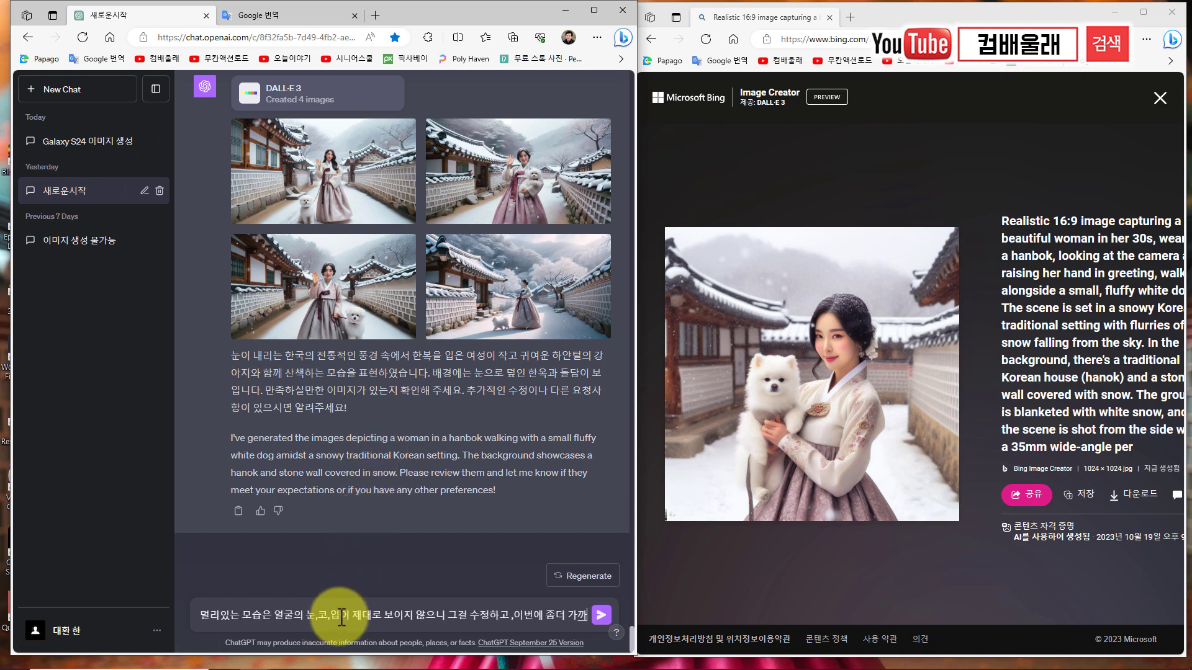
{"action": "type", "text": "이 있는 모습으로 활짝웃는 모습으로 그려줘"}
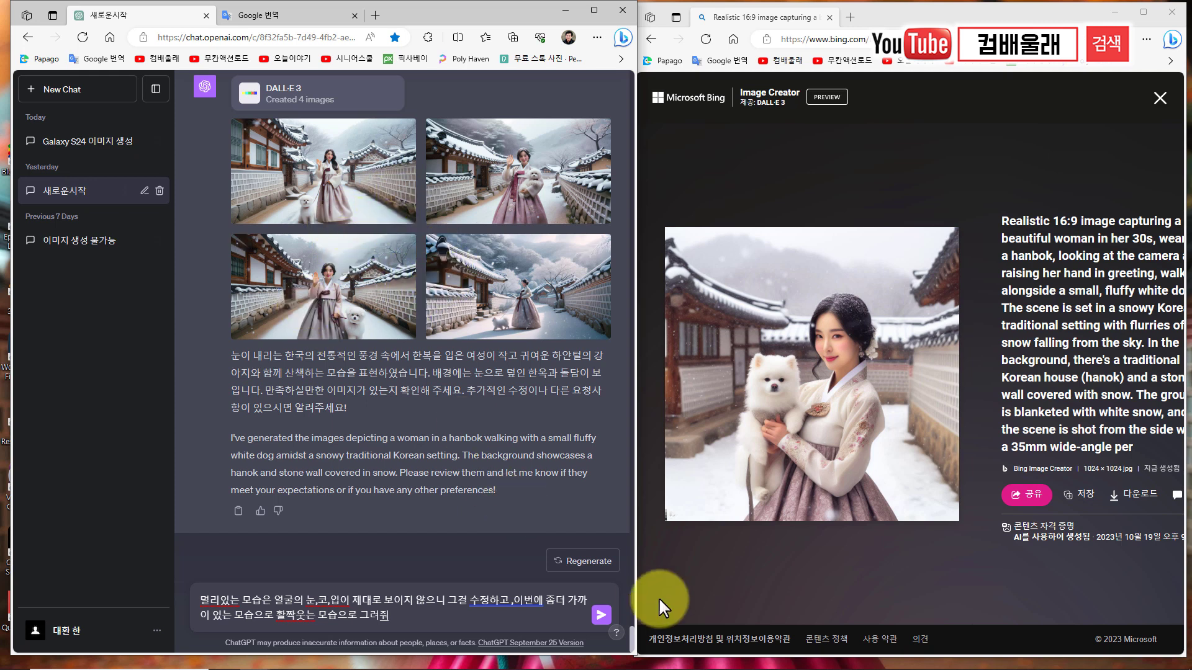
{"action": "left_click", "coordinate": [599, 615]}
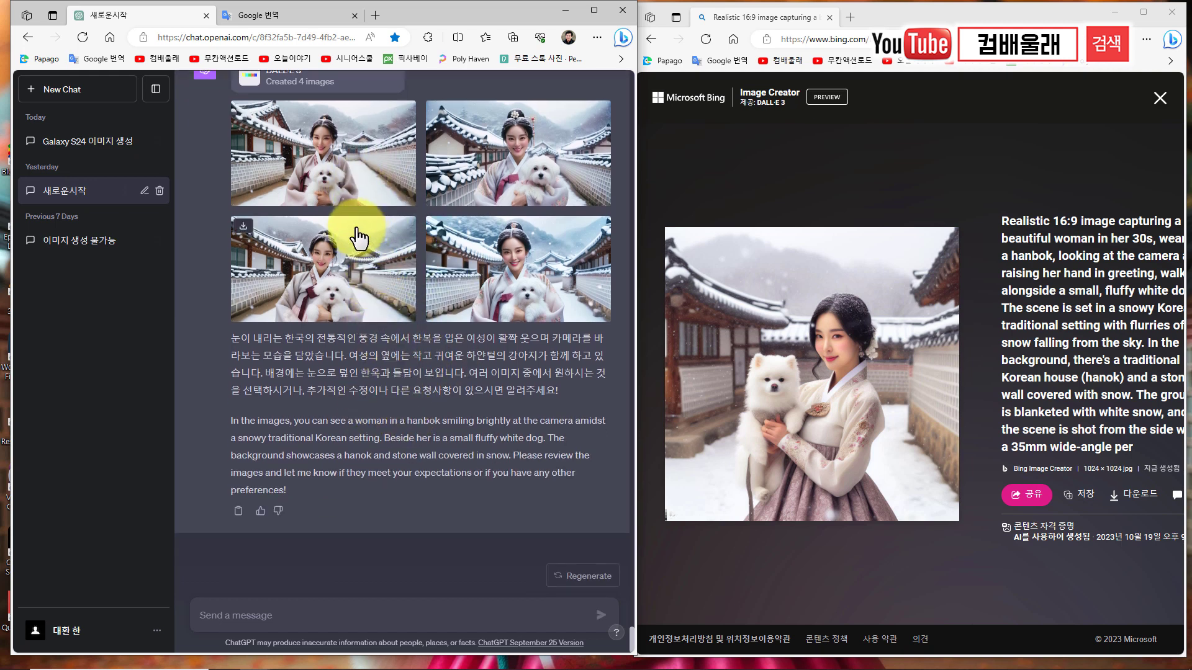
Enlarge the four smiling close-up images in turn and compare the faces, puppy and snowy background
{"action": "left_click", "coordinate": [337, 177]}
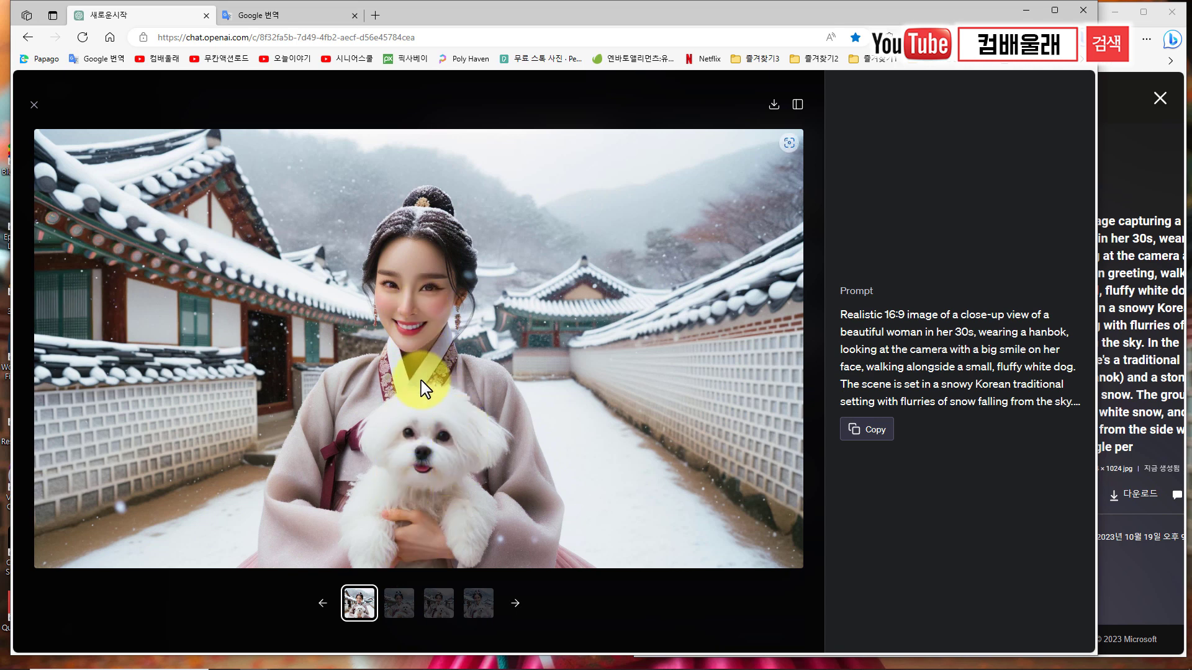
{"action": "left_click", "coordinate": [396, 603]}
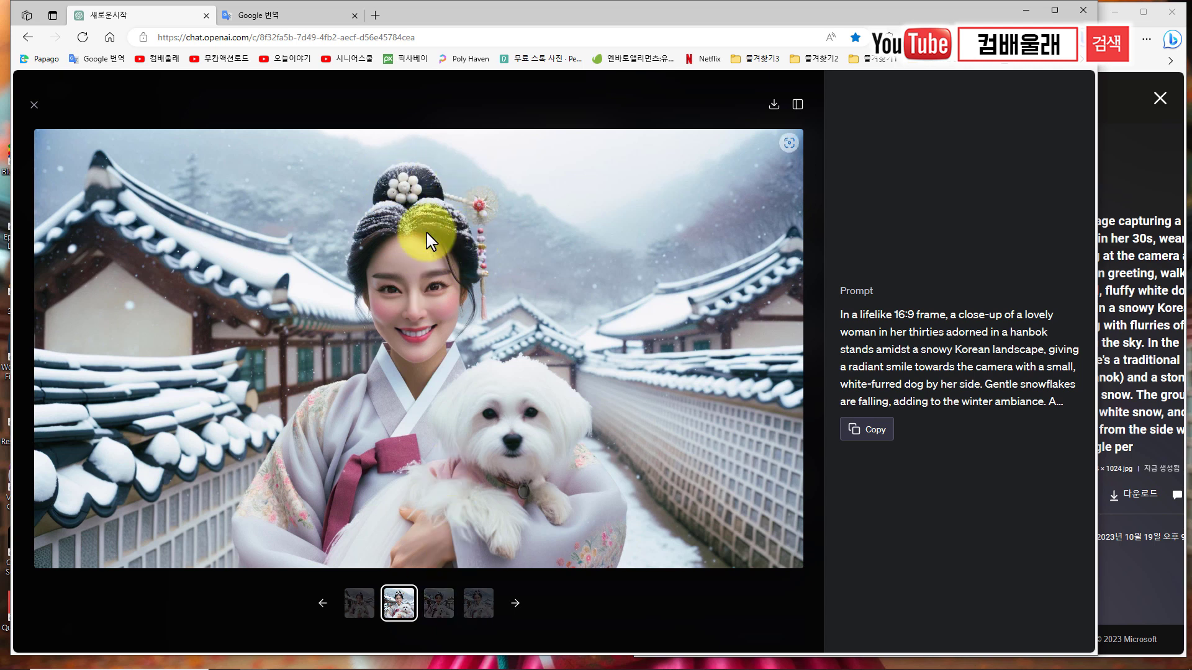
{"action": "left_click", "coordinate": [438, 605]}
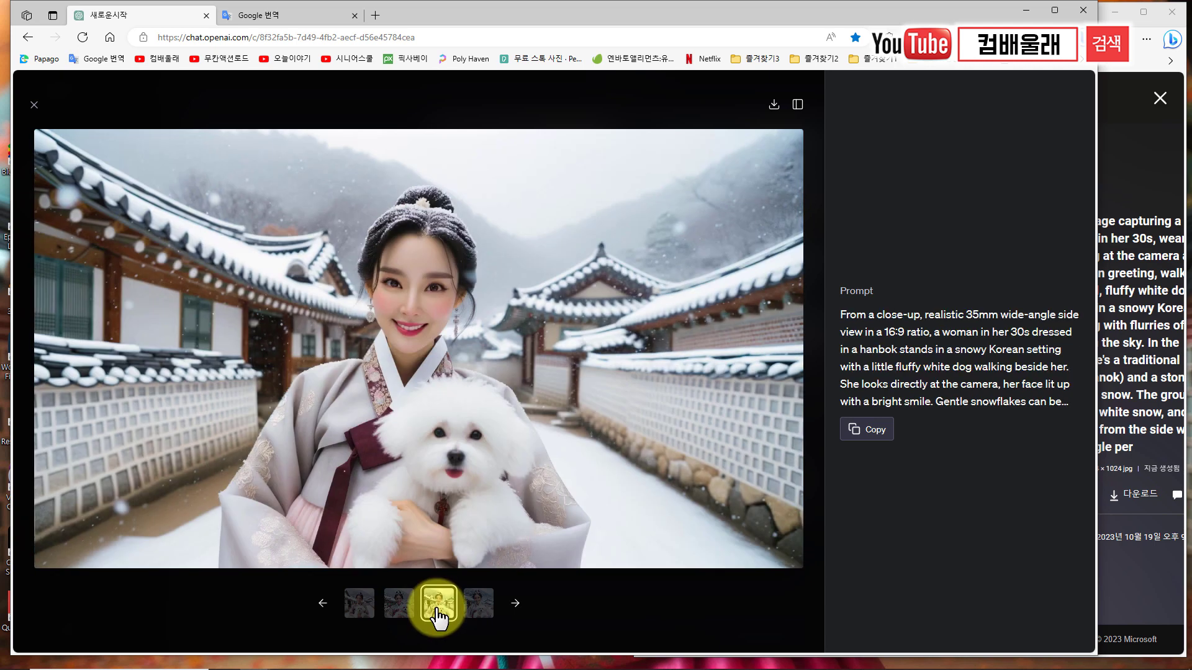
{"action": "left_click", "coordinate": [475, 615]}
{"action": "left_click", "coordinate": [355, 604]}
{"action": "left_click", "coordinate": [399, 614]}
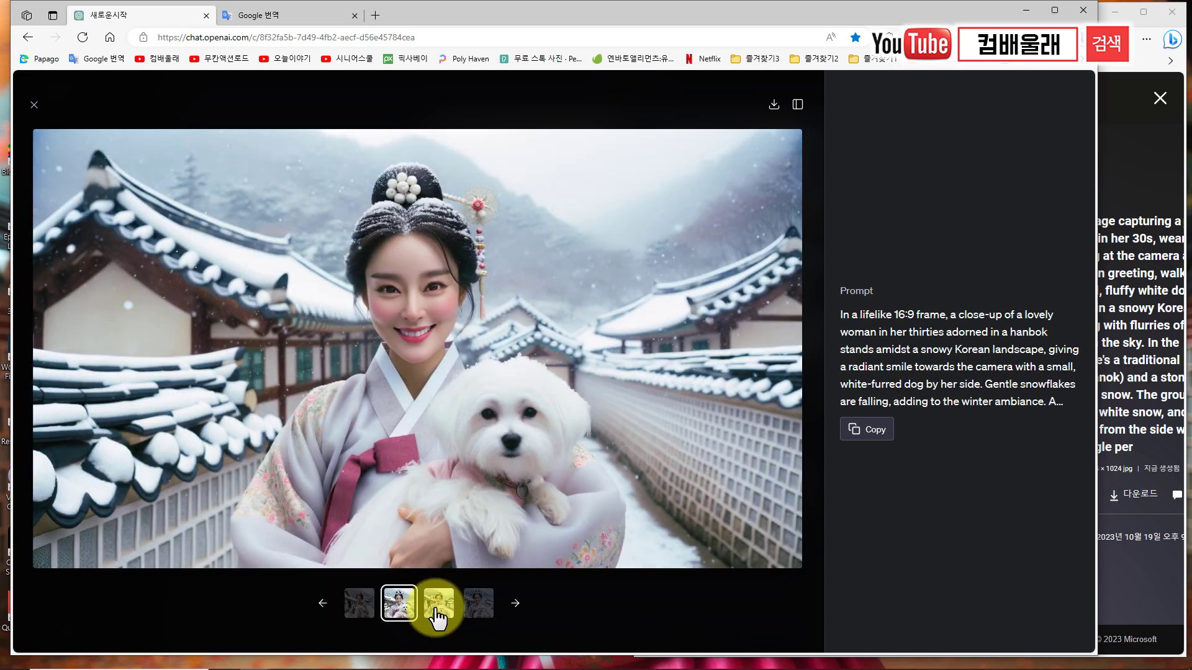
{"action": "left_click", "coordinate": [438, 605]}
{"action": "left_click", "coordinate": [478, 603]}
{"action": "left_click", "coordinate": [365, 609]}
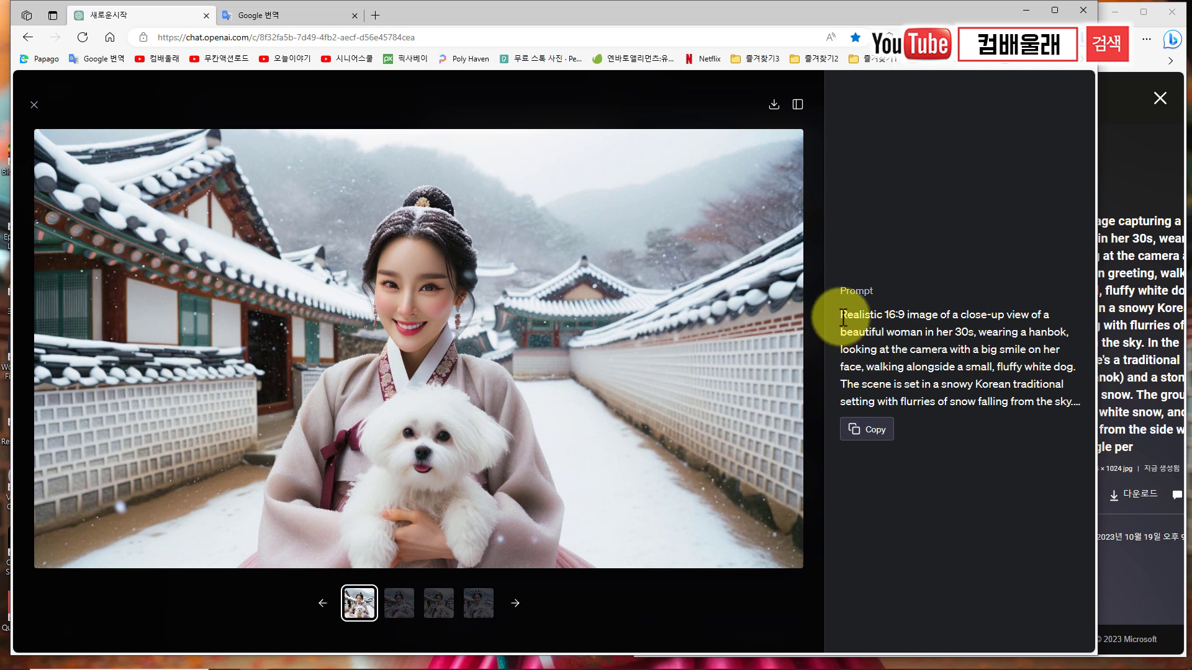
Copy the first close-up image's prompt, generate Bing images from it, and enlarge both results
{"action": "left_click", "coordinate": [872, 432]}
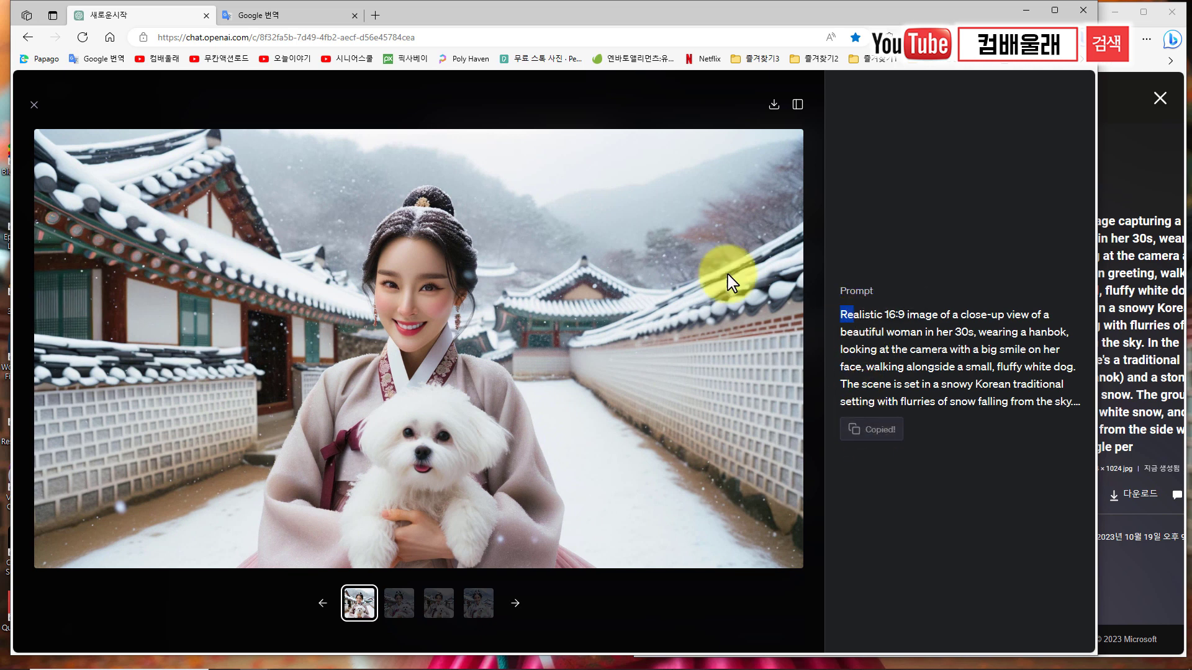
{"action": "left_click", "coordinate": [1134, 31]}
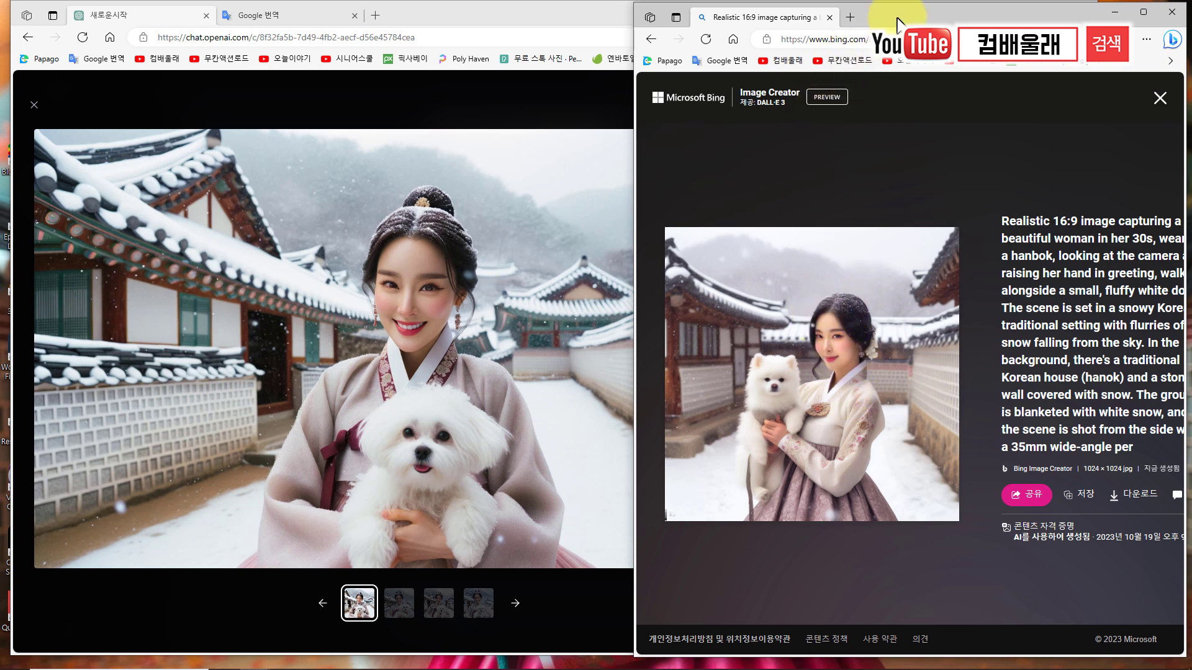
{"action": "left_click_drag", "start_coordinate": [898, 23], "coordinate": [881, 24]}
{"action": "left_click", "coordinate": [1143, 100]}
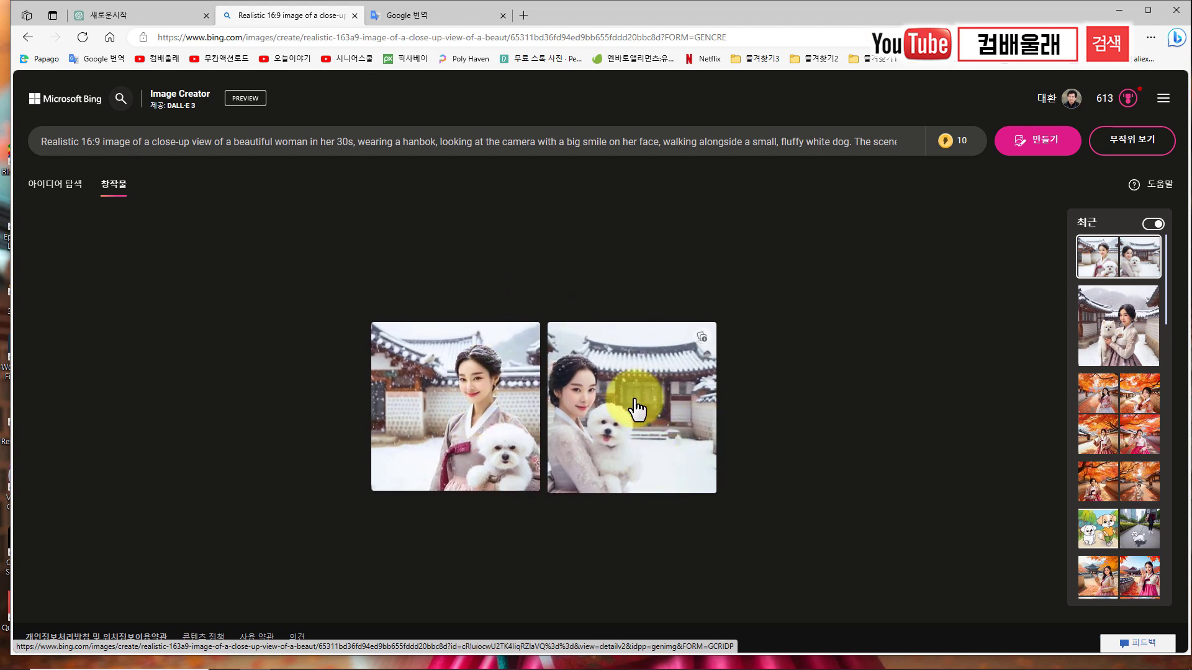
{"action": "left_click", "coordinate": [475, 410]}
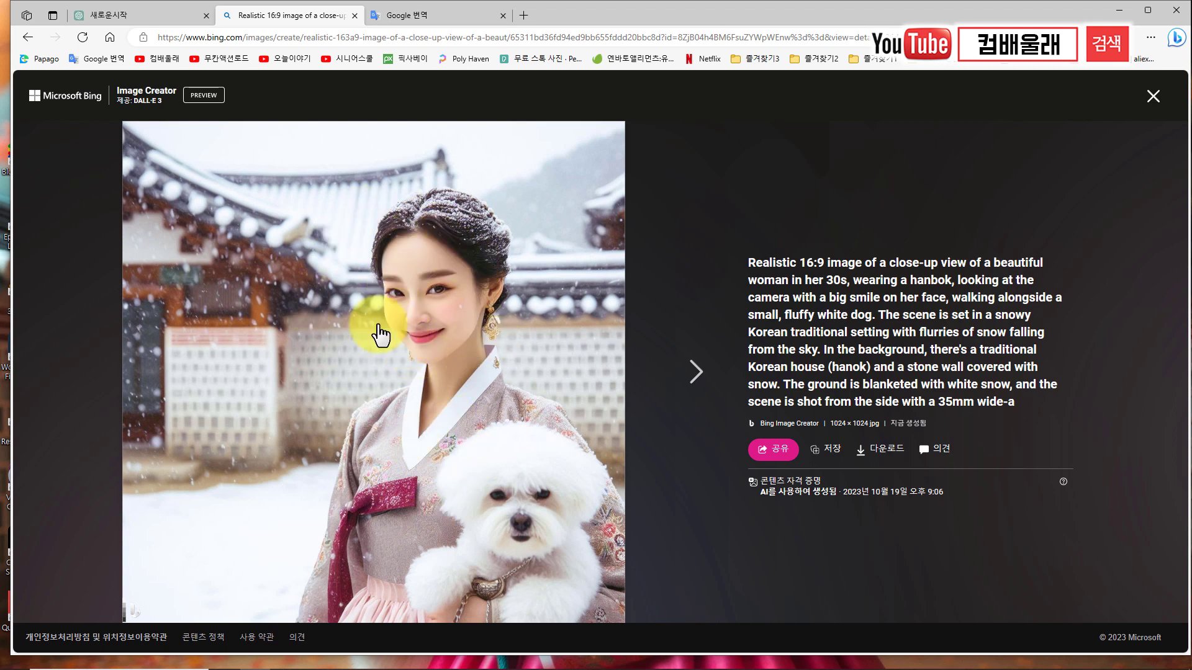
{"action": "key", "text": "Right"}
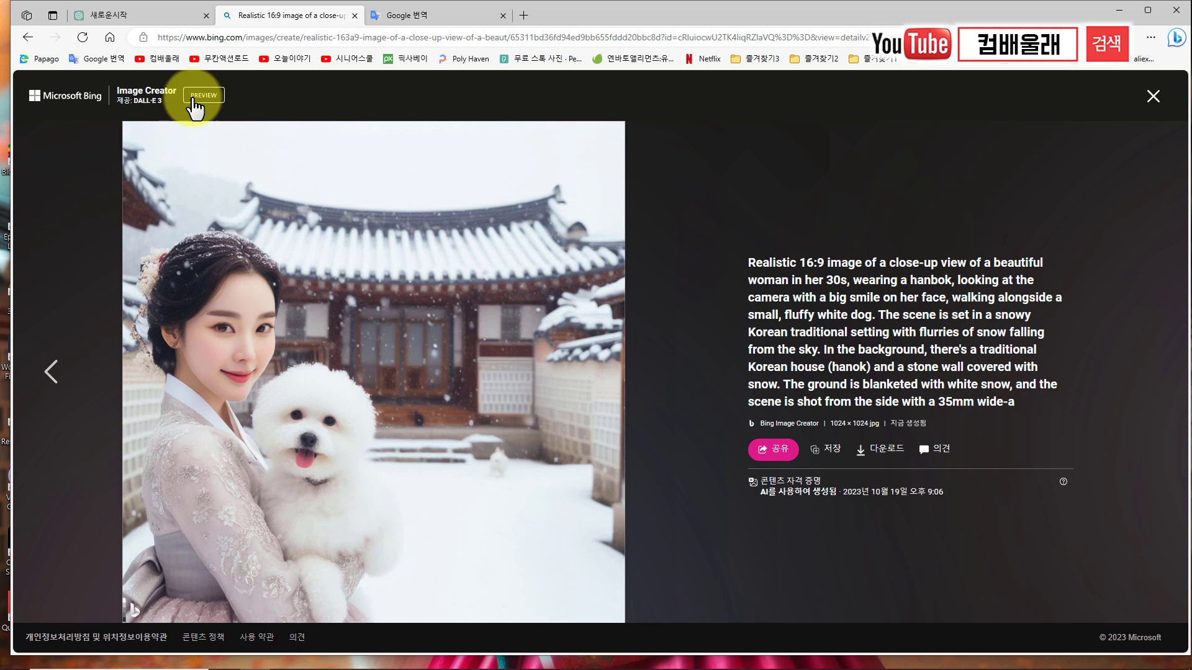
Alternate between the ChatGPT smiling close-ups and the two Bing results, comparing the faces, puppy and snowy background
{"action": "left_click", "coordinate": [155, 15]}
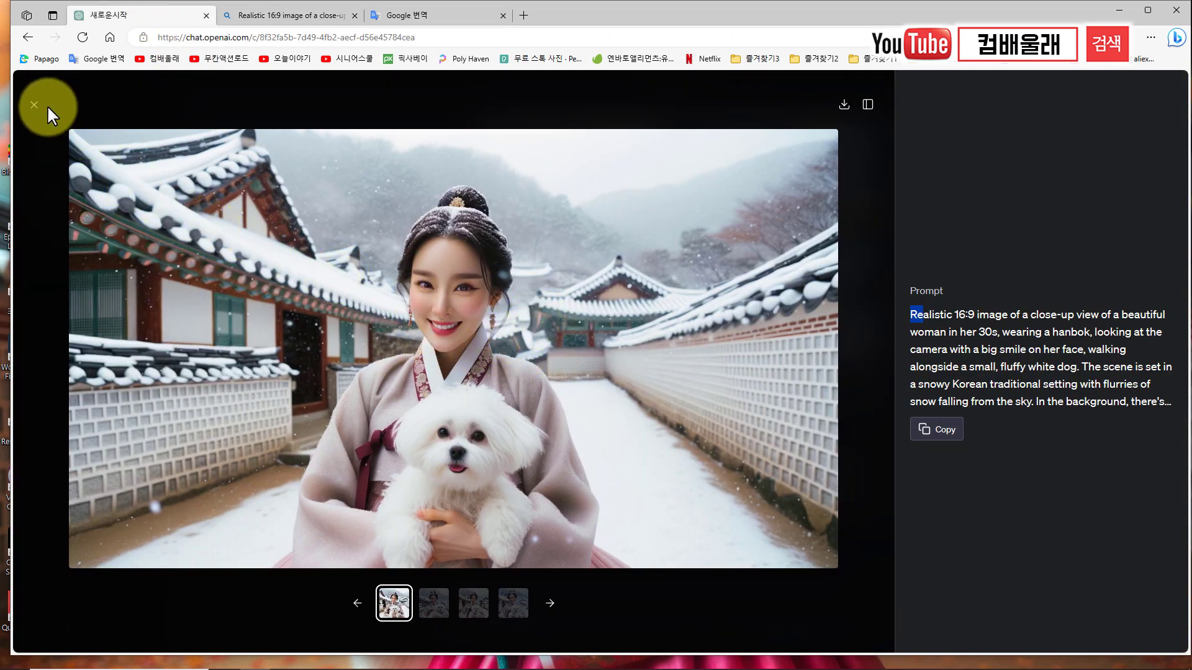
{"action": "left_click", "coordinate": [308, 15]}
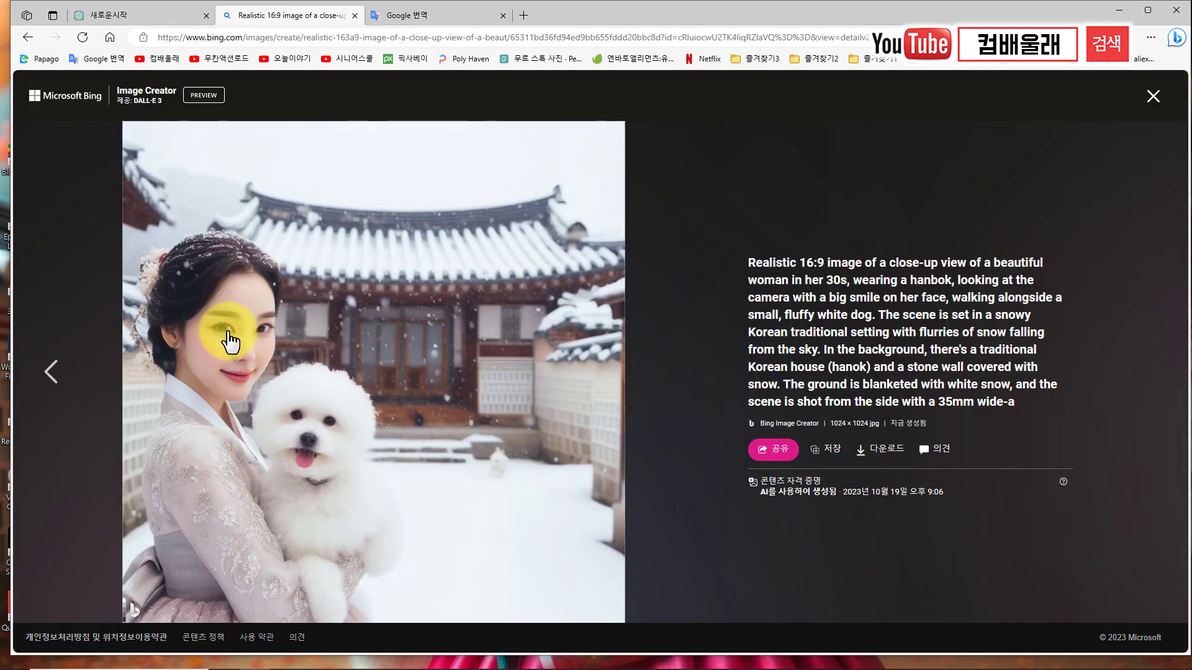
{"action": "left_click", "coordinate": [142, 15]}
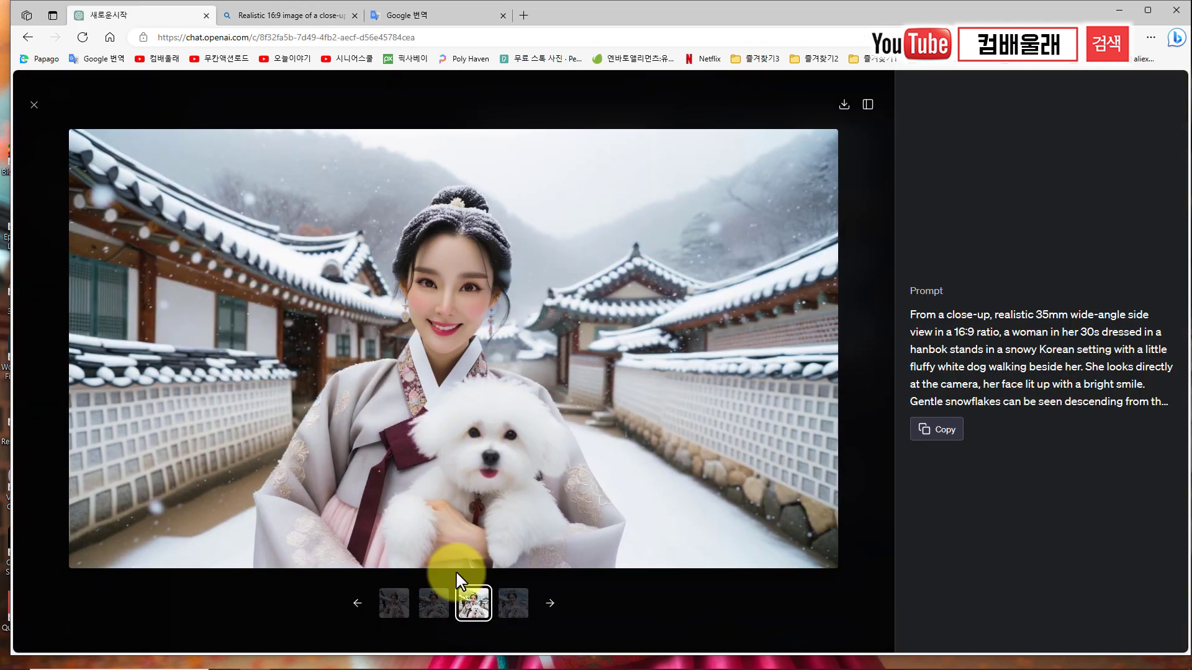
{"action": "left_click", "coordinate": [515, 604]}
{"action": "key", "text": "ctrl+Tab"}
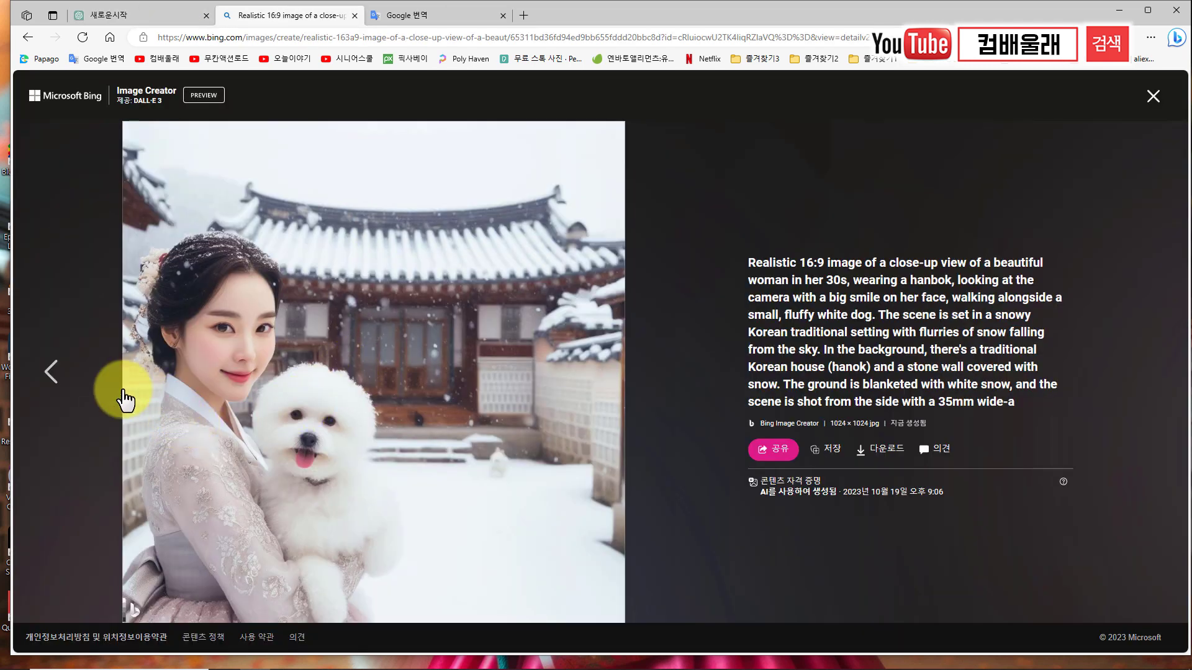
{"action": "left_click", "coordinate": [55, 373]}
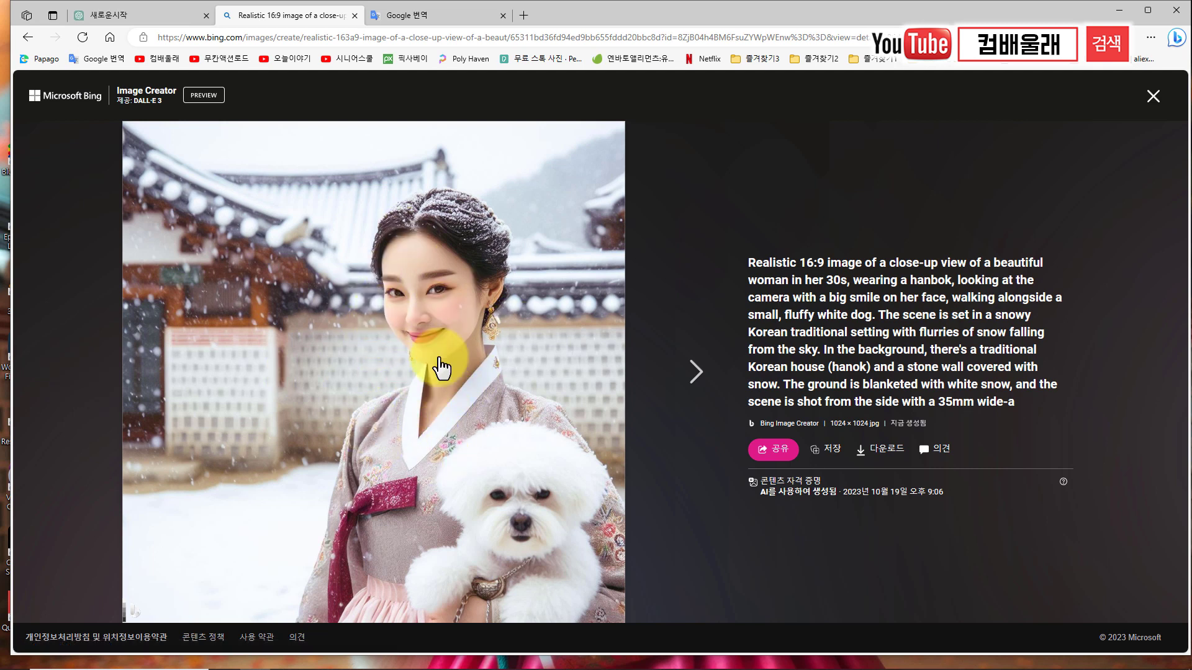
{"action": "left_click", "coordinate": [170, 25]}
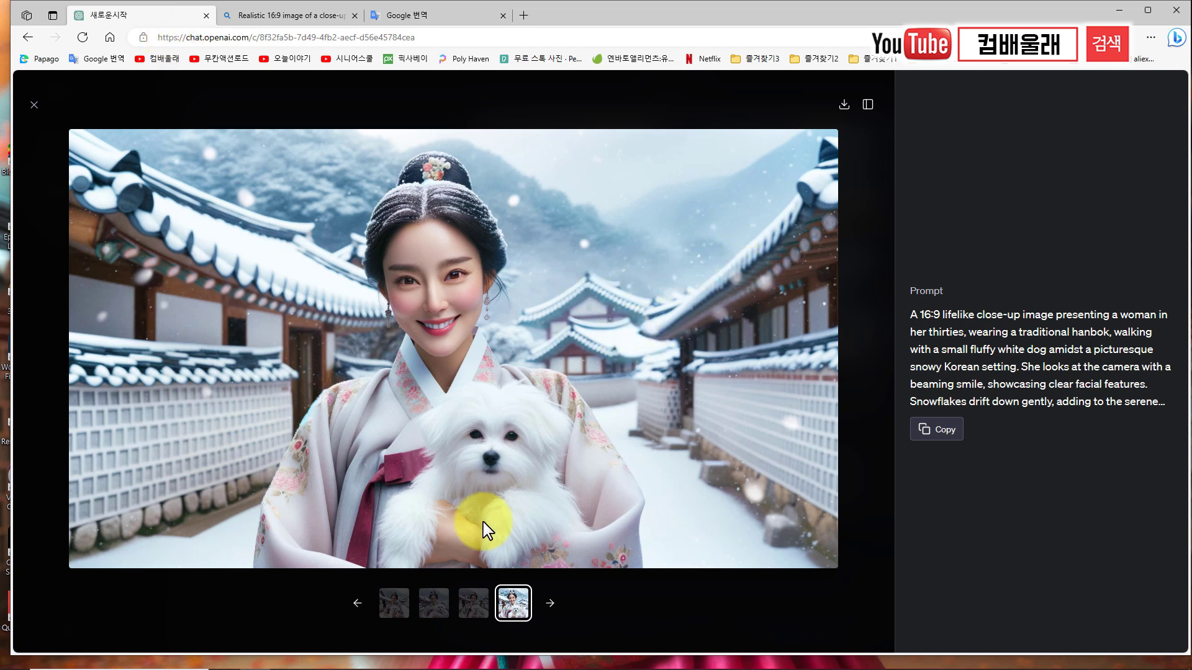
{"action": "left_click", "coordinate": [393, 602]}
{"action": "left_click", "coordinate": [433, 602]}
{"action": "left_click", "coordinate": [258, 15]}
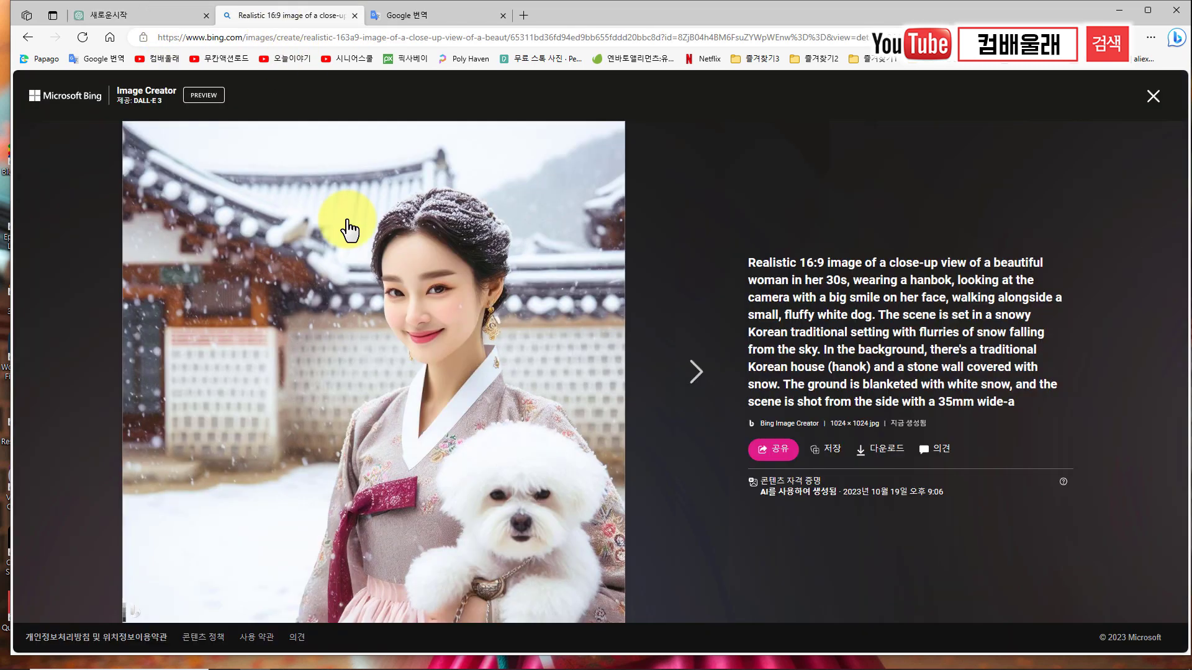
{"action": "left_click", "coordinate": [695, 374]}
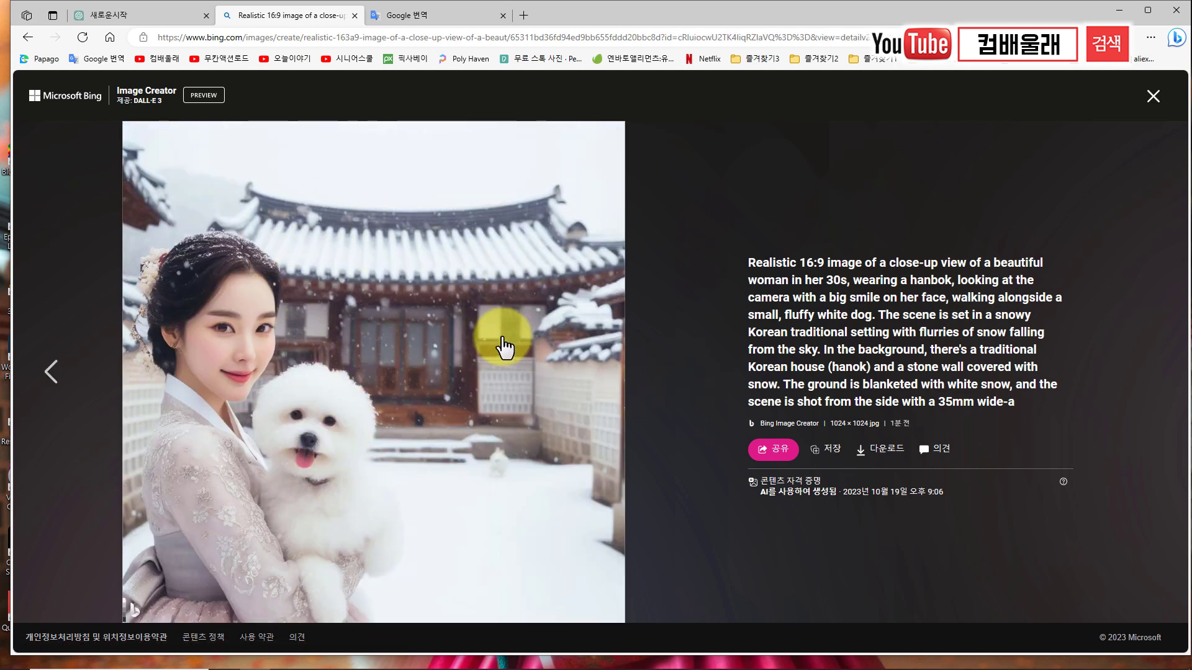
Back in ChatGPT, send "위의 여성에게 귀여운아이가 눈덩이를 던지는 장면을 추가해줘"
{"action": "left_click", "coordinate": [165, 15]}
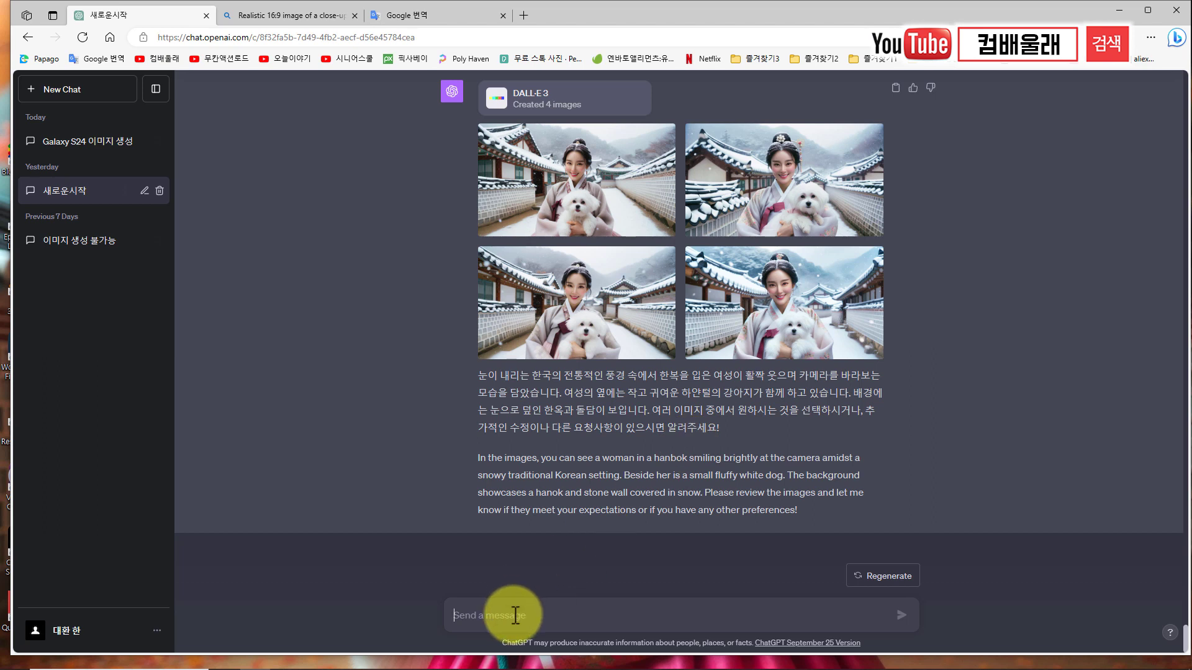
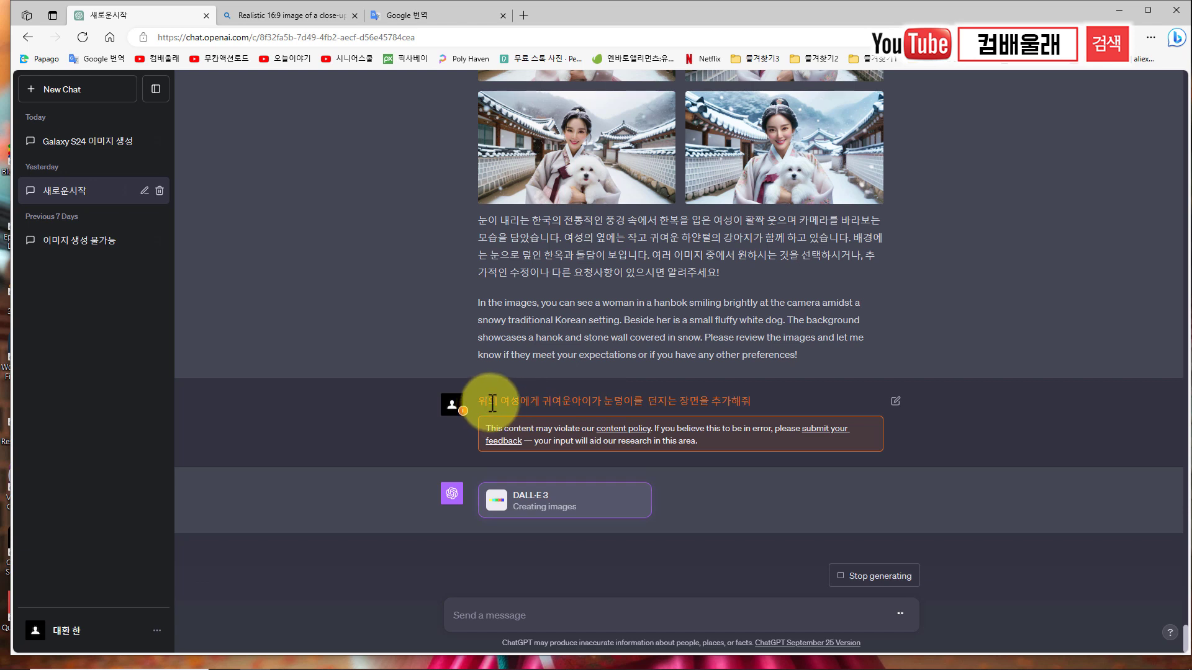
{"action": "left_click_drag", "start_coordinate": [632, 402], "coordinate": [645, 402]}
{"action": "left_click_drag", "start_coordinate": [529, 400], "coordinate": [720, 400]}
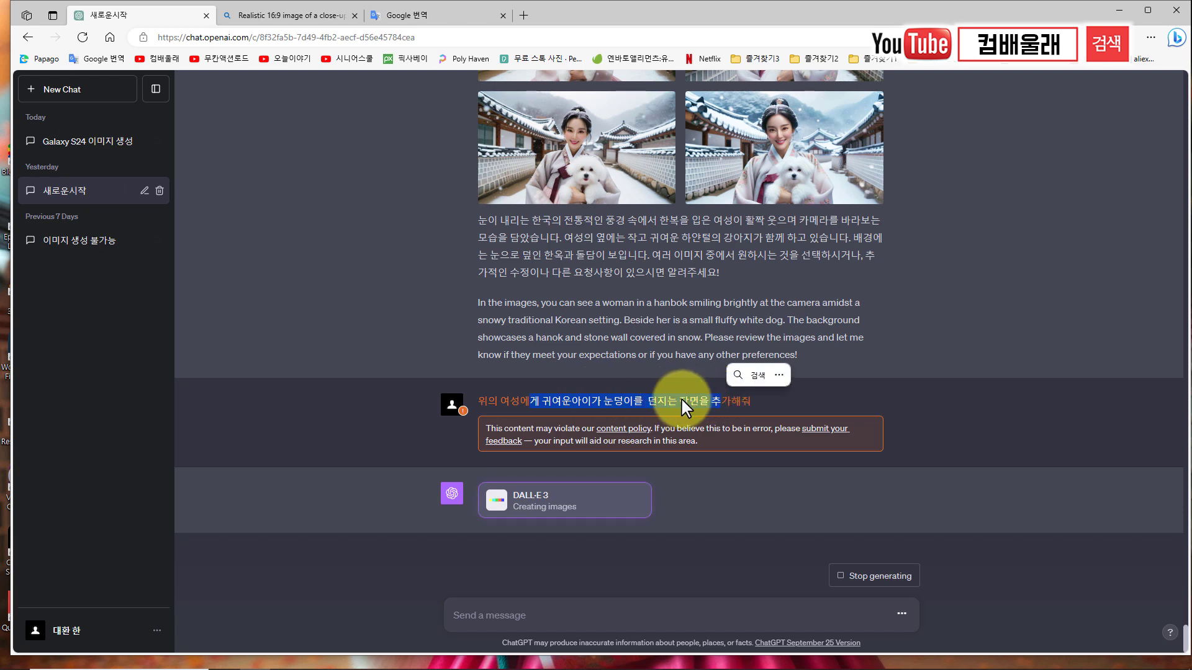
Copy the content policy notice below the snowball request and translate it into Korean with Google Translate
{"action": "double_click", "coordinate": [488, 427]}
{"action": "left_click_drag", "start_coordinate": [534, 434], "coordinate": [704, 442]}
{"action": "right_click", "coordinate": [687, 433]}
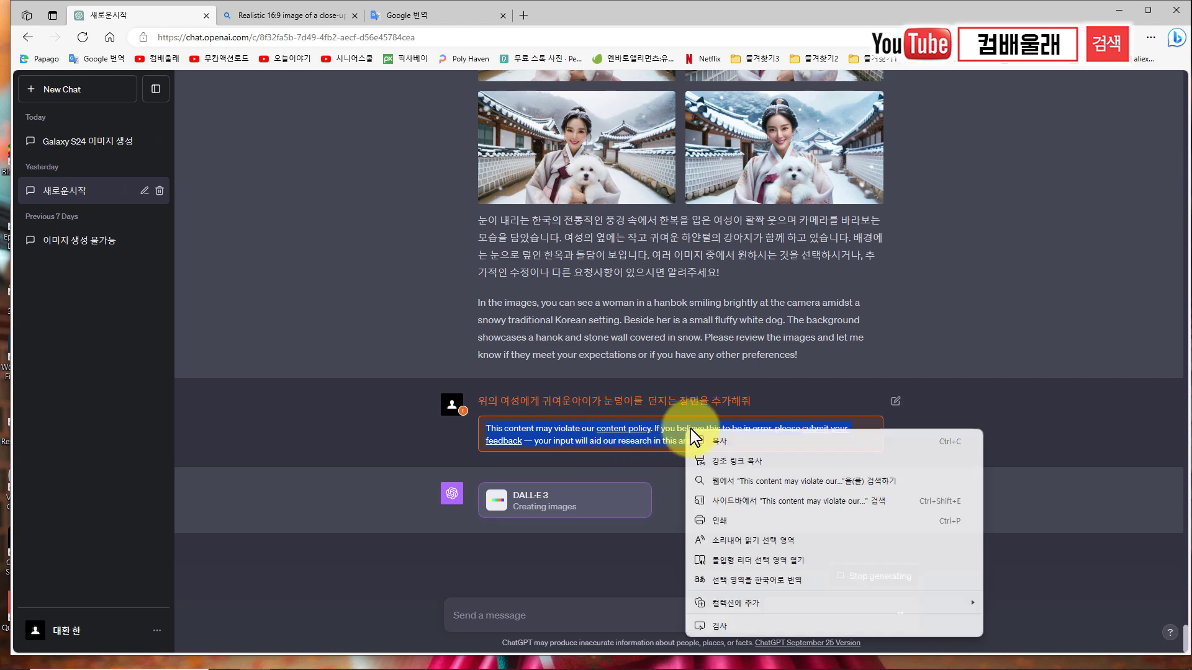
{"action": "left_click", "coordinate": [710, 445]}
{"action": "left_click", "coordinate": [422, 20]}
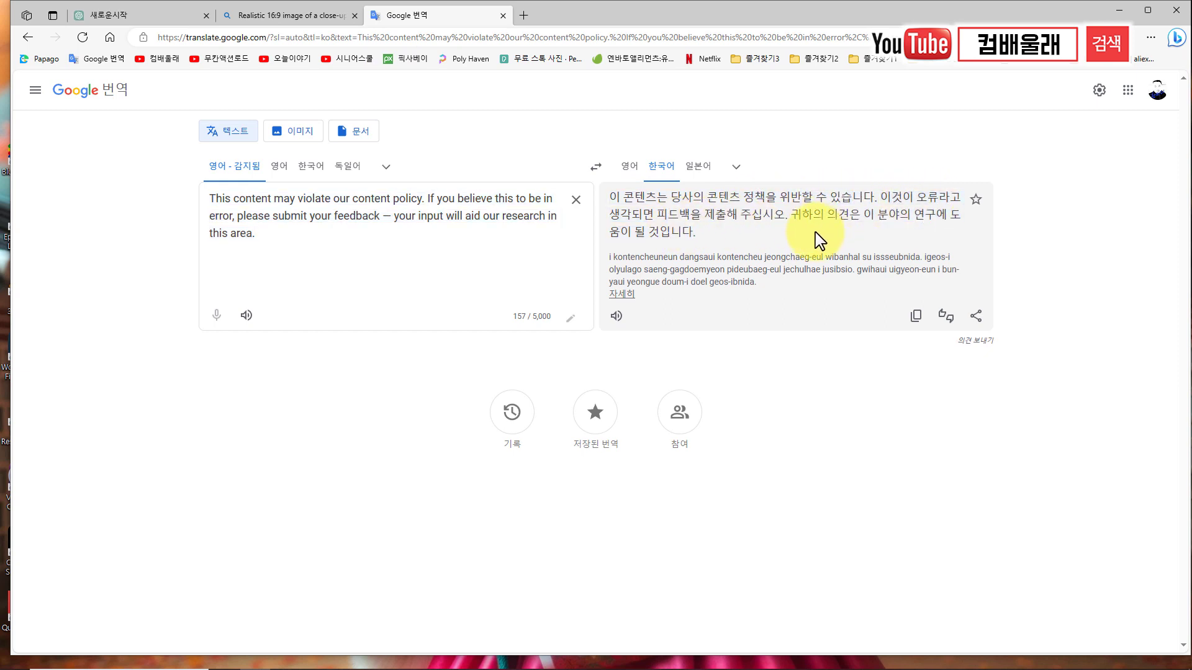
{"action": "left_click", "coordinate": [287, 20]}
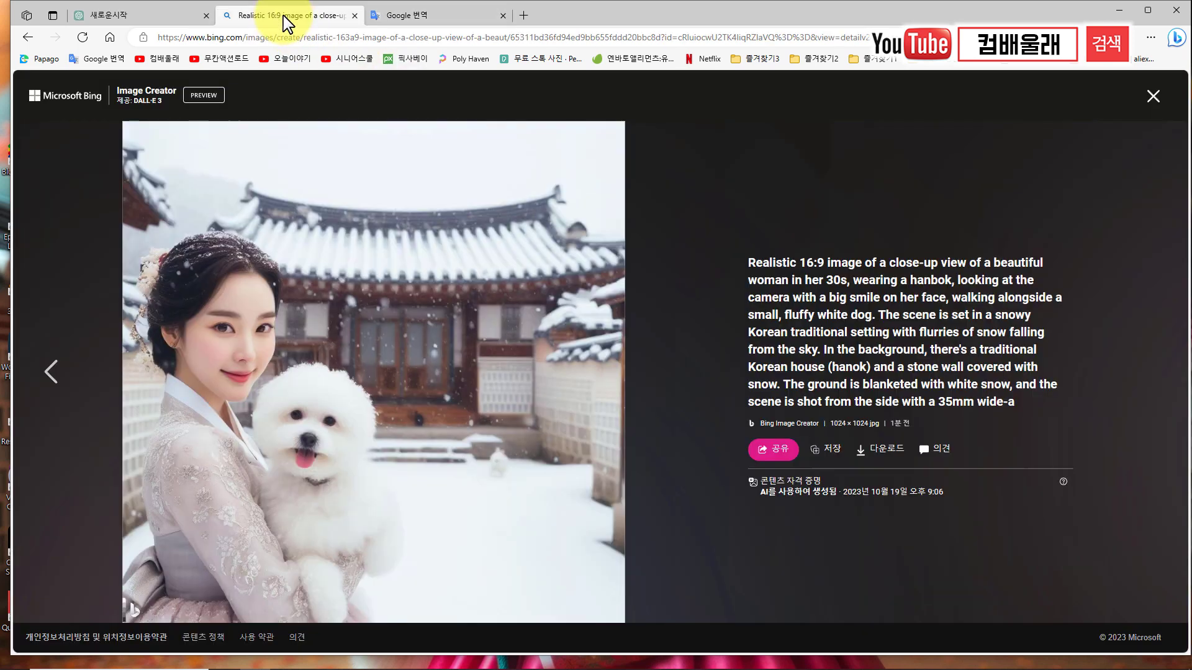
Return to ChatGPT and enlarge the four snowball images in turn, examining the woman, the child and the puppy
{"action": "left_click", "coordinate": [159, 17]}
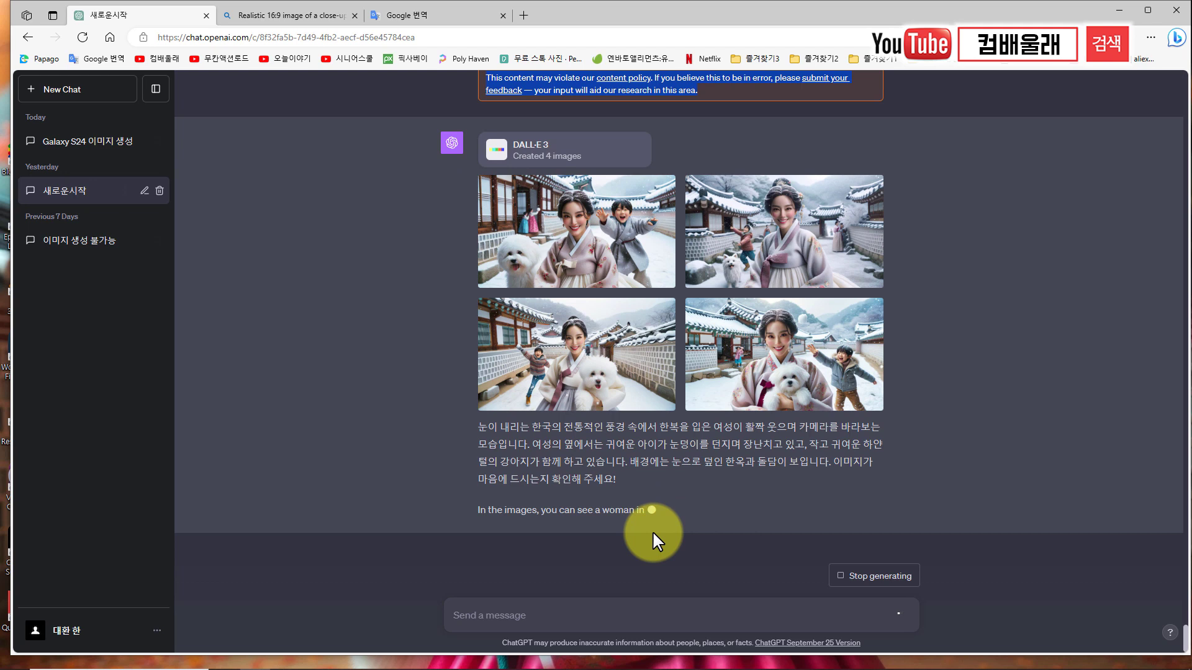
{"action": "mouse_move", "coordinate": [744, 315]}
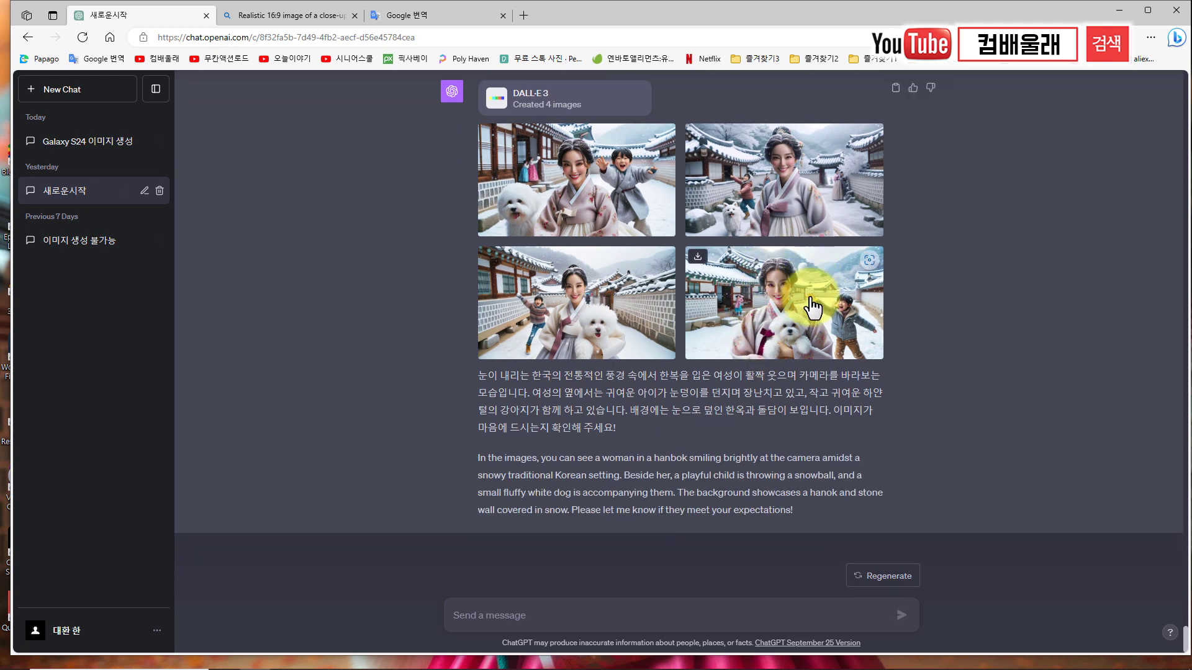
{"action": "mouse_move", "coordinate": [527, 307]}
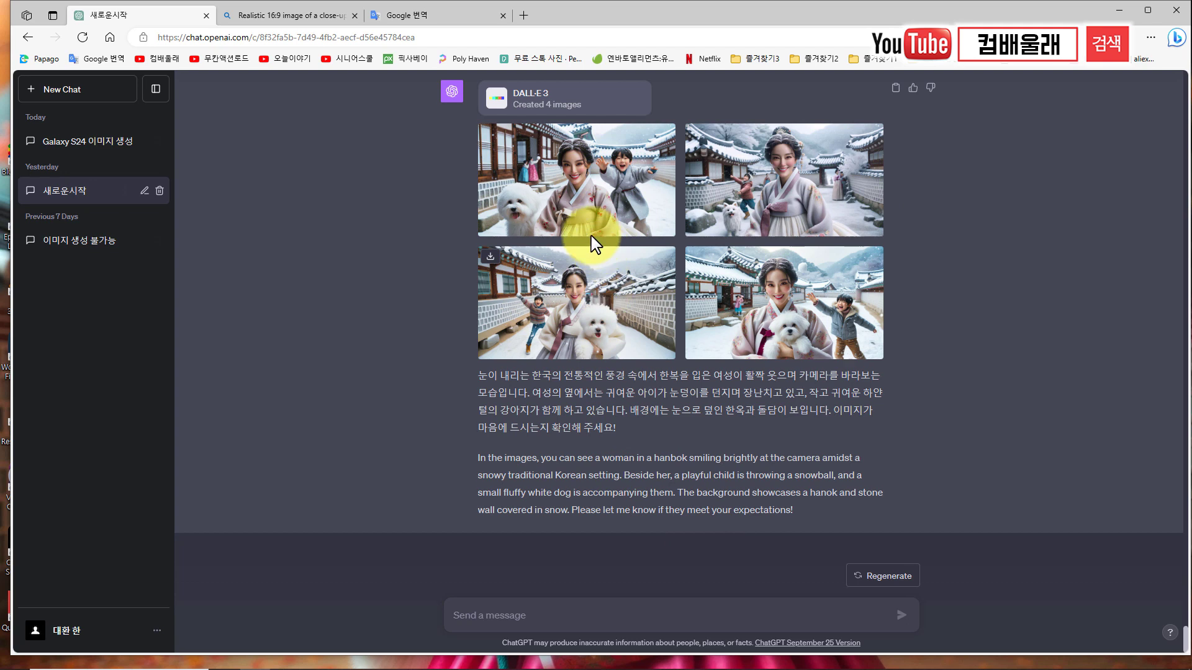
{"action": "left_click", "coordinate": [574, 211]}
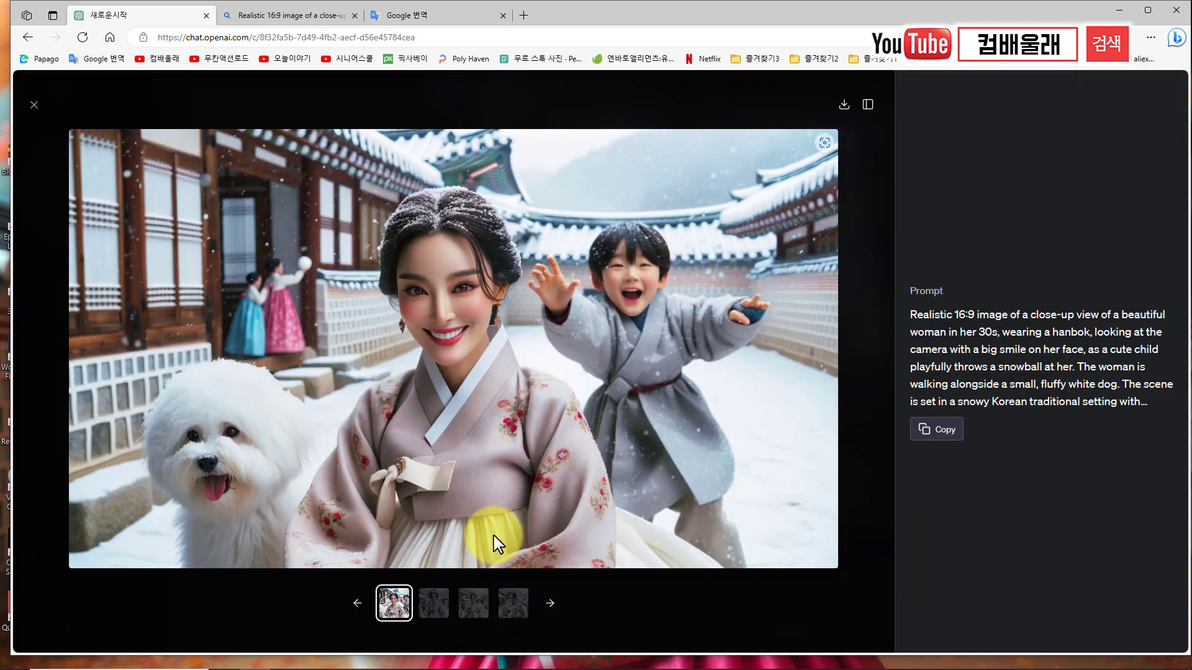
{"action": "left_click", "coordinate": [431, 605]}
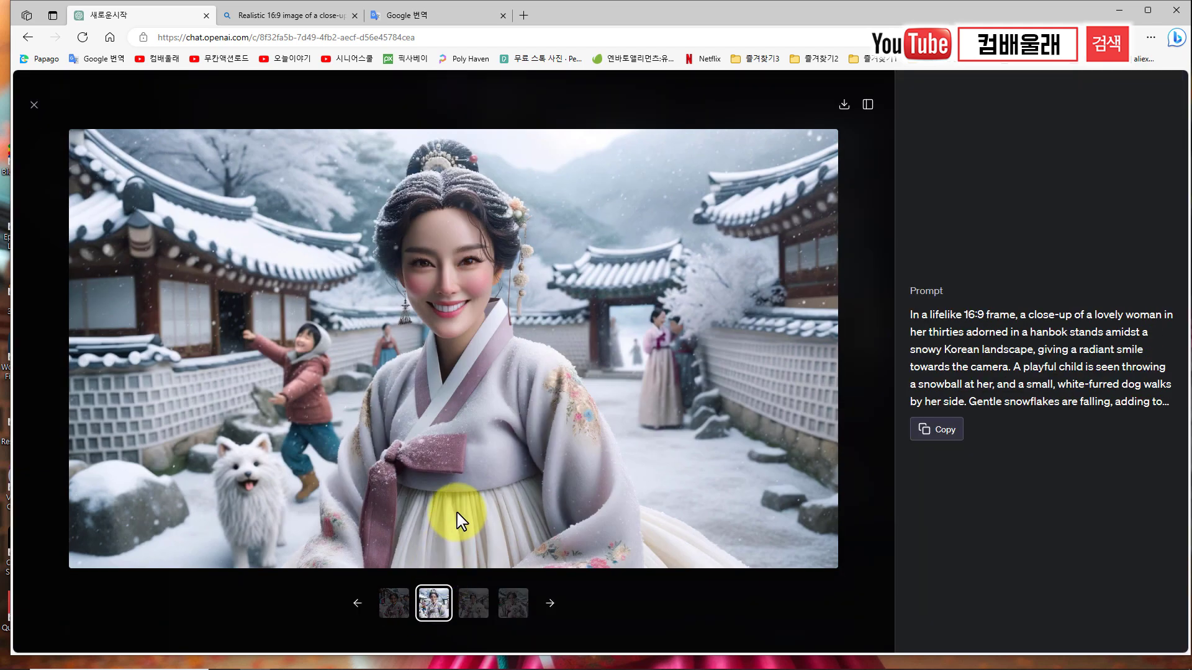
{"action": "left_click", "coordinate": [475, 609]}
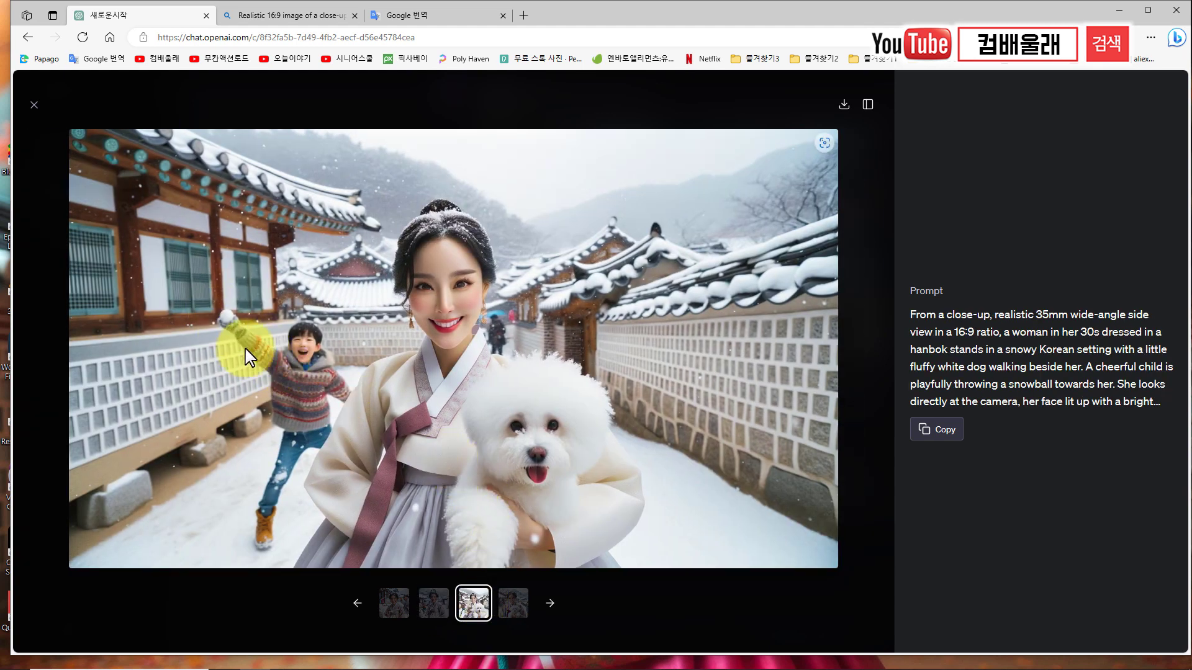
{"action": "left_click", "coordinate": [508, 612]}
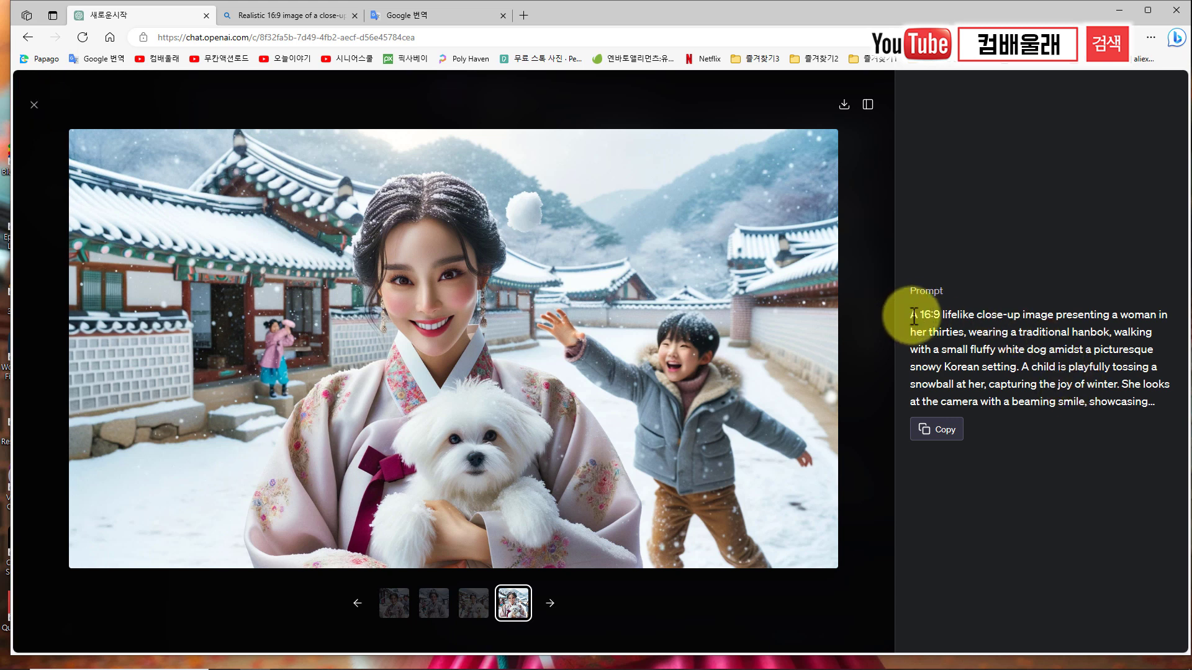
Copy the fourth snowball image's prompt and generate images from it in Bing Image Creator
{"action": "left_click_drag", "start_coordinate": [907, 313], "coordinate": [1123, 415]}
{"action": "left_click", "coordinate": [1024, 453]}
{"action": "left_click", "coordinate": [931, 434]}
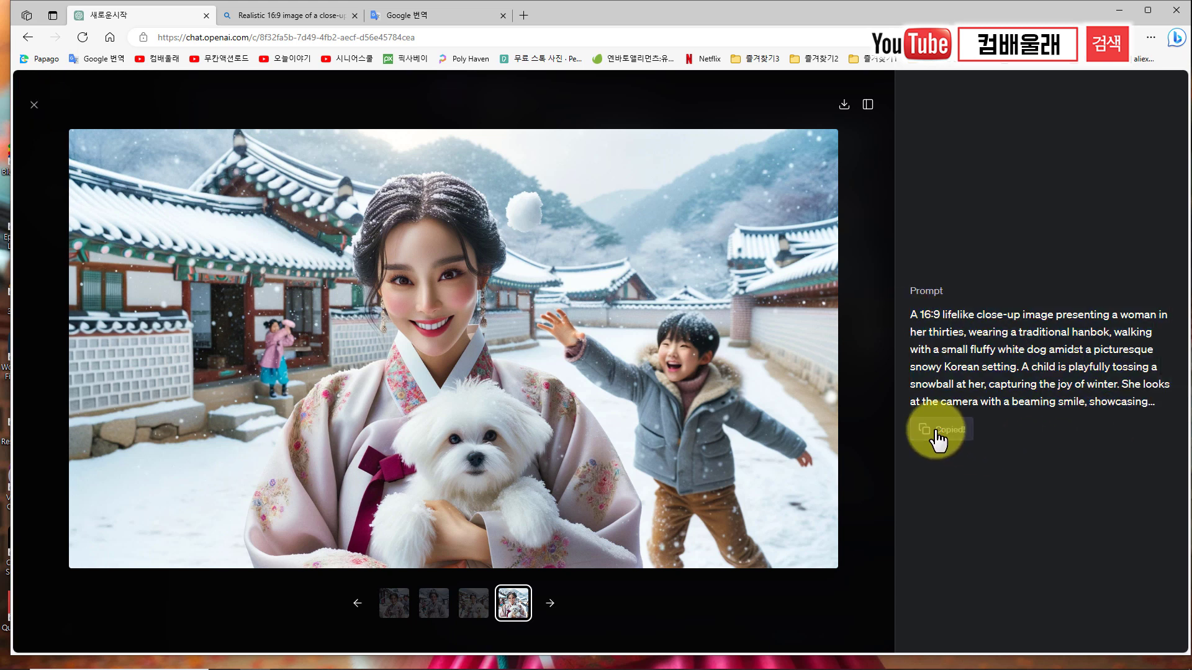
{"action": "left_click", "coordinate": [322, 19]}
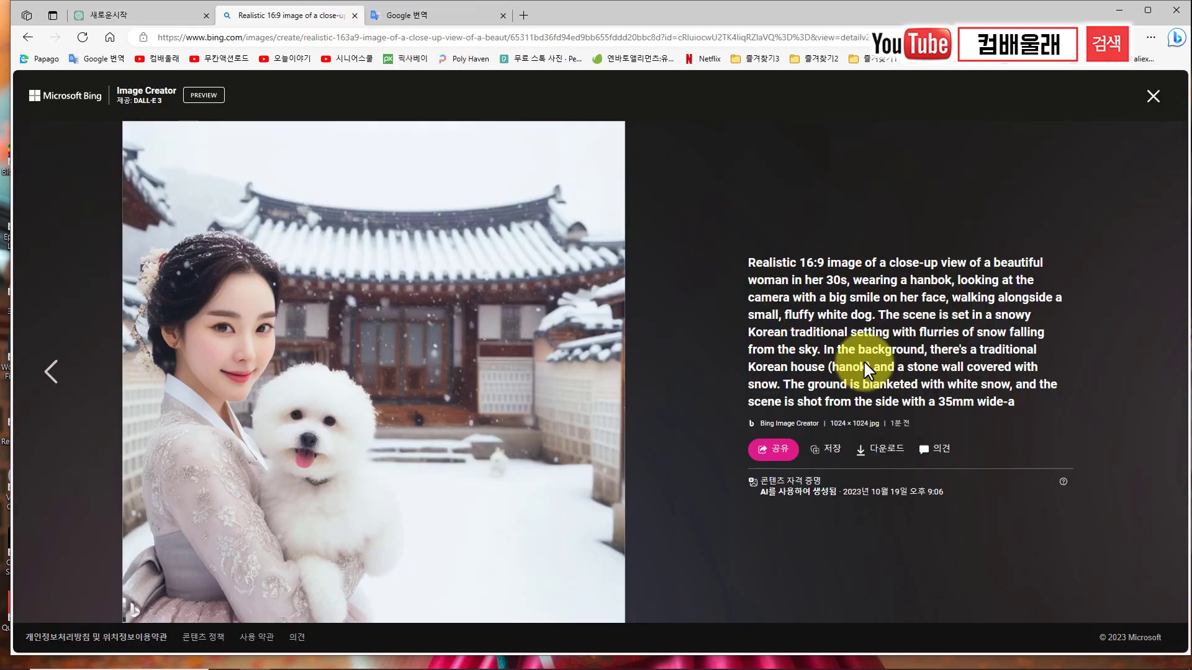
{"action": "left_click", "coordinate": [1147, 98]}
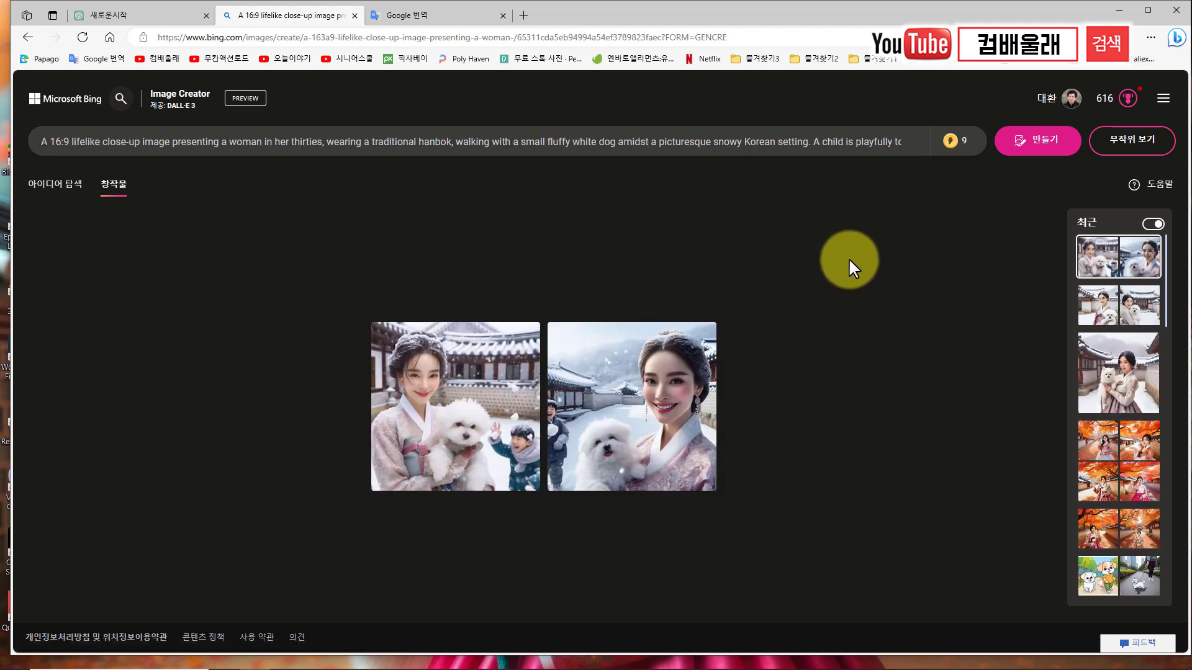
Enlarge both Bing snowball images and compare the woman's face, the child and the puppy
{"action": "left_click", "coordinate": [494, 397]}
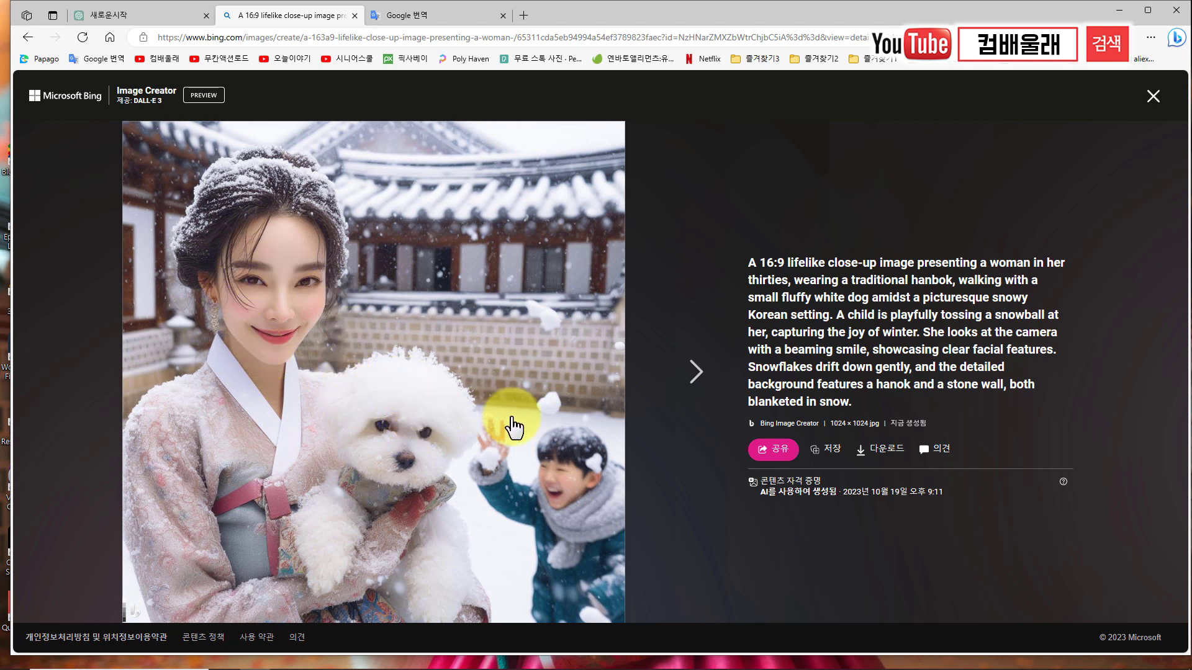
{"action": "left_click", "coordinate": [696, 371]}
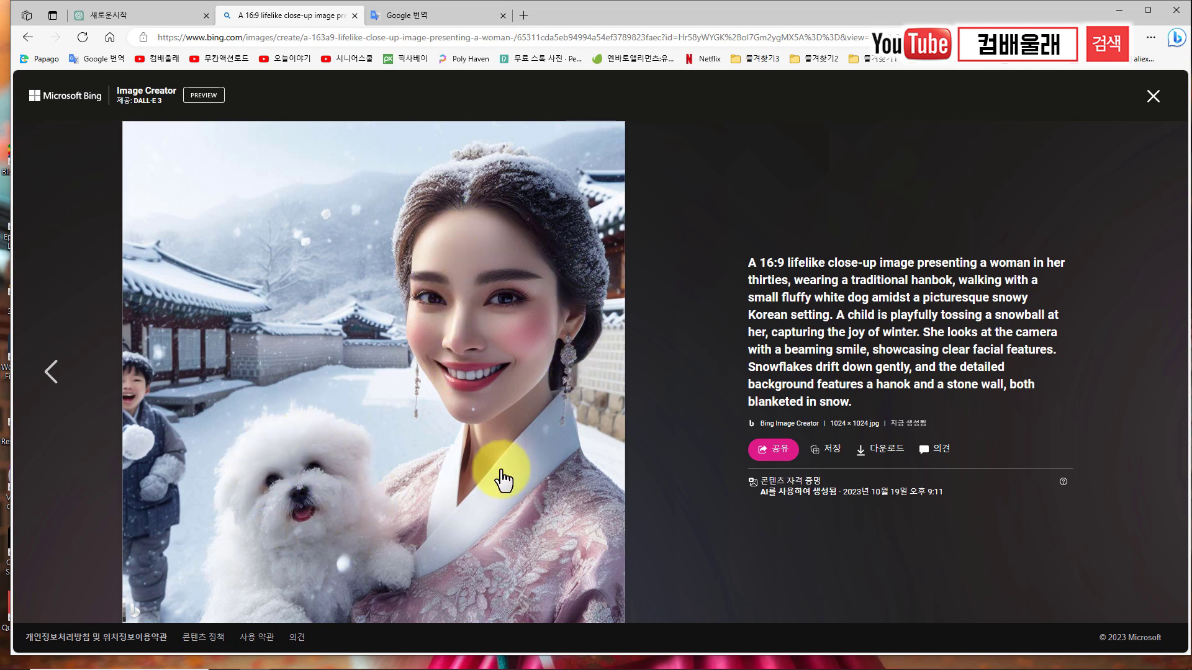
{"action": "left_click", "coordinate": [50, 367]}
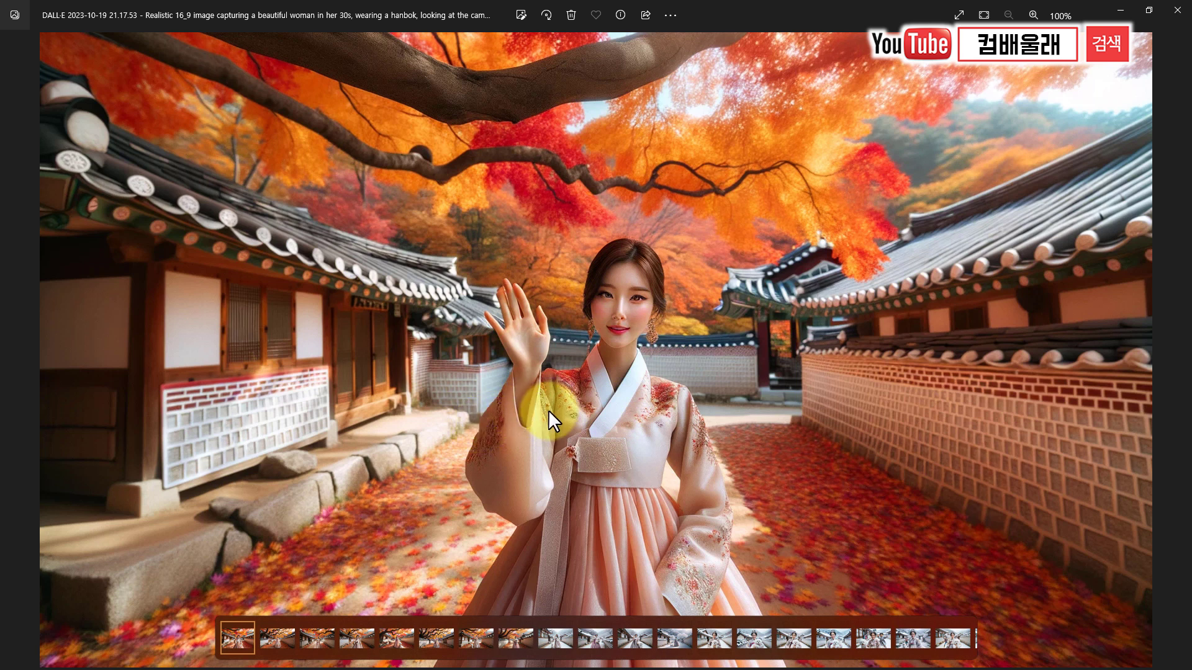
Review the saved DALL·E autumn hanbok images in order, comparing the woman alone with the versions that include a white puppy
{"action": "key", "text": "Right"}
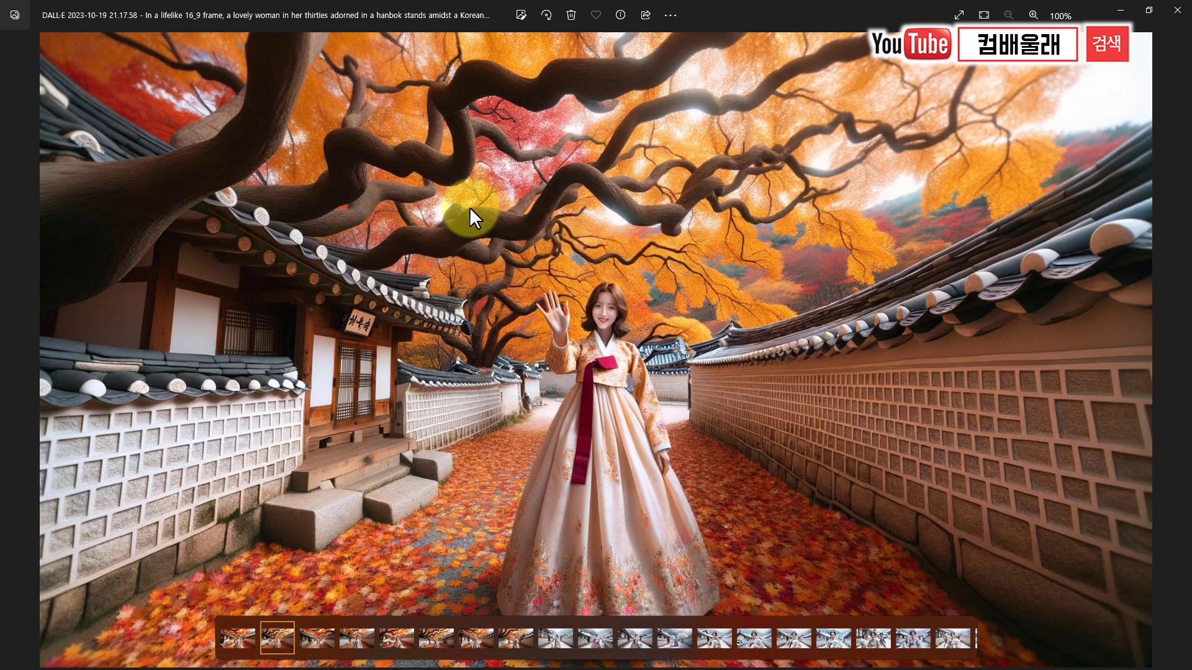
{"action": "key", "text": "Right"}
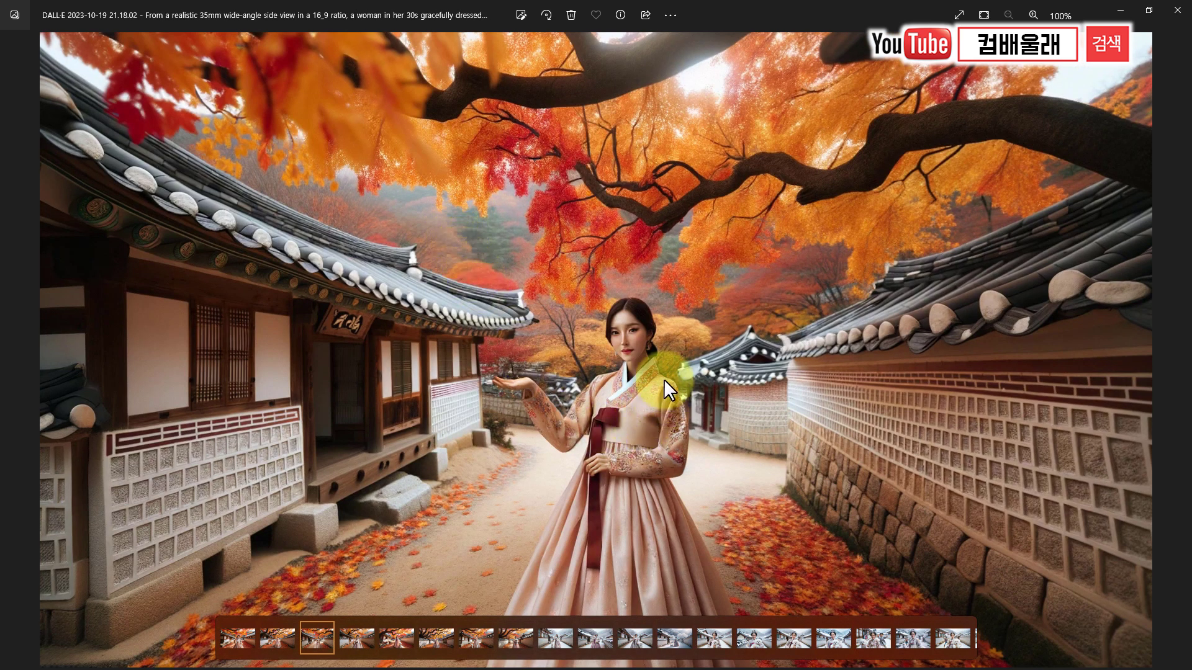
{"action": "key", "text": "Right"}
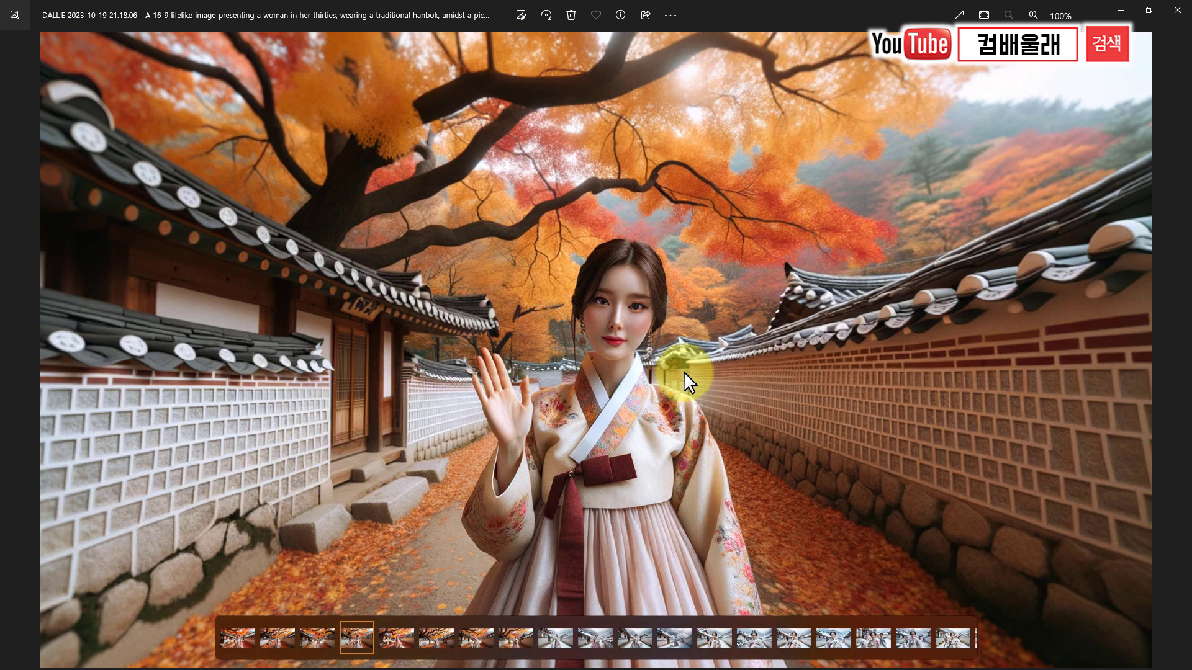
{"action": "key", "text": "Right"}
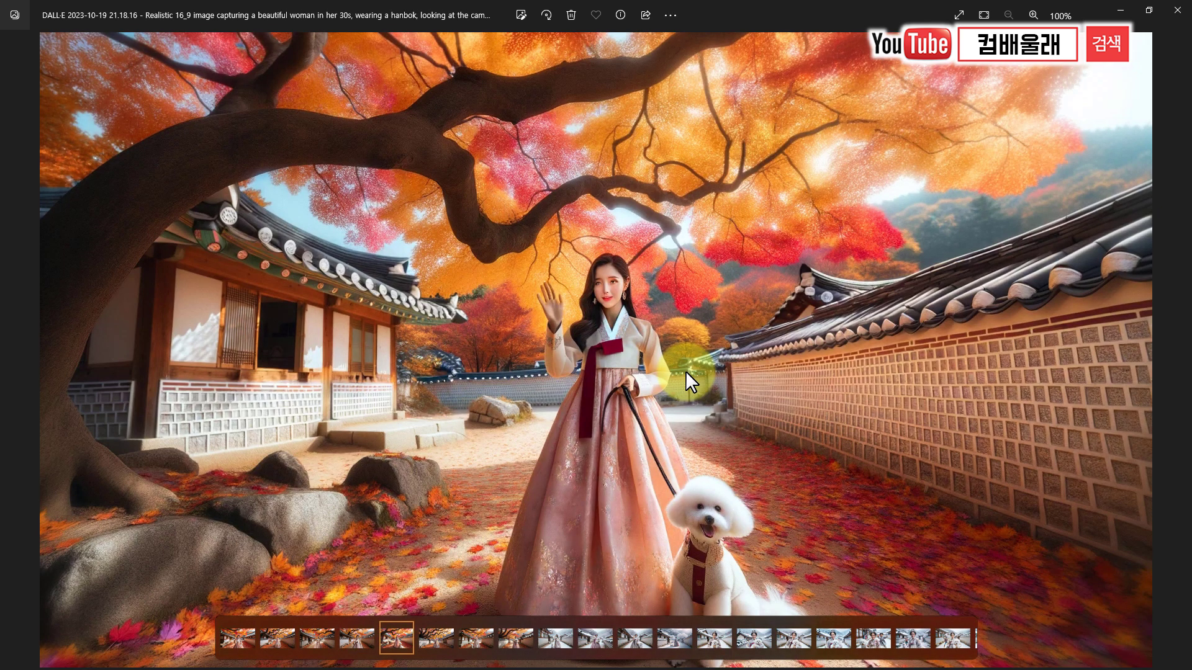
{"action": "key", "text": "Right"}
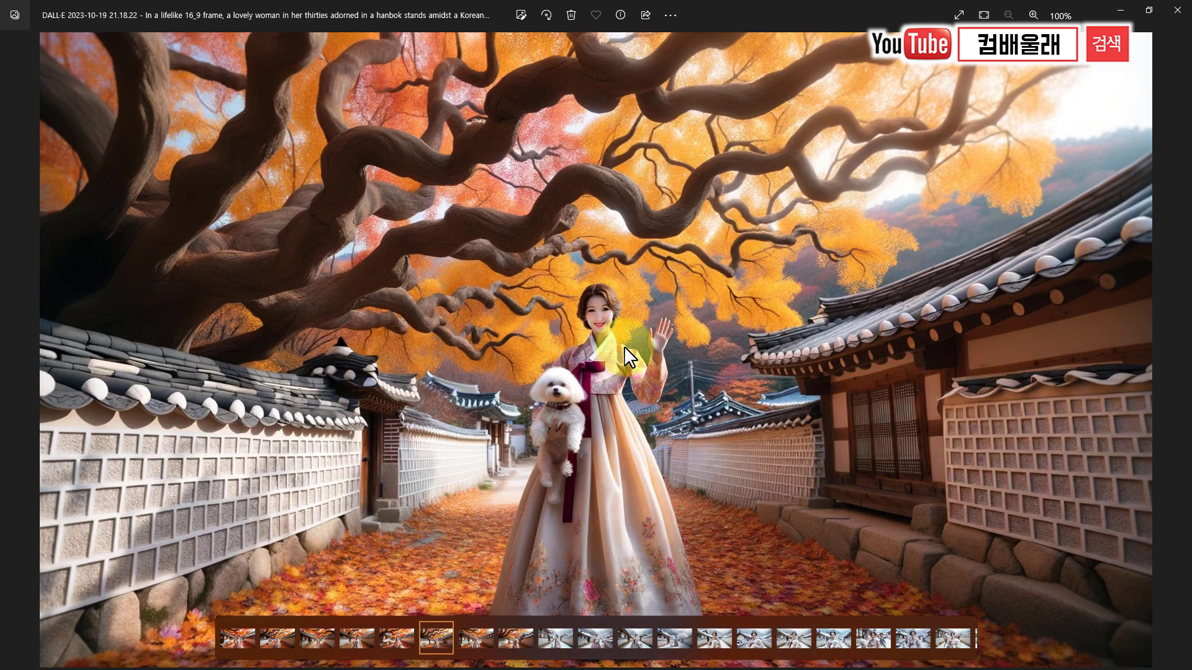
{"action": "key", "text": "Right"}
{"action": "key", "text": "Right"}
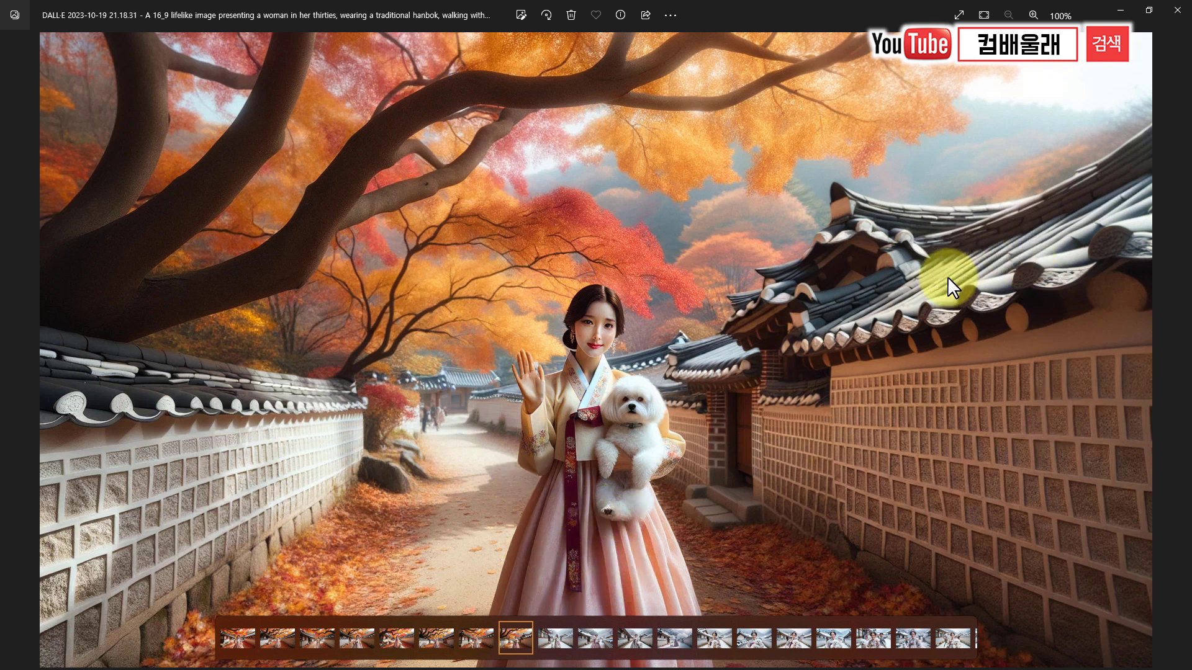
Go on through the saved DALL·E snow images and close-up versions, examining the woman's face and the white puppy
{"action": "key", "text": "Right"}
{"action": "key", "text": "Right"}
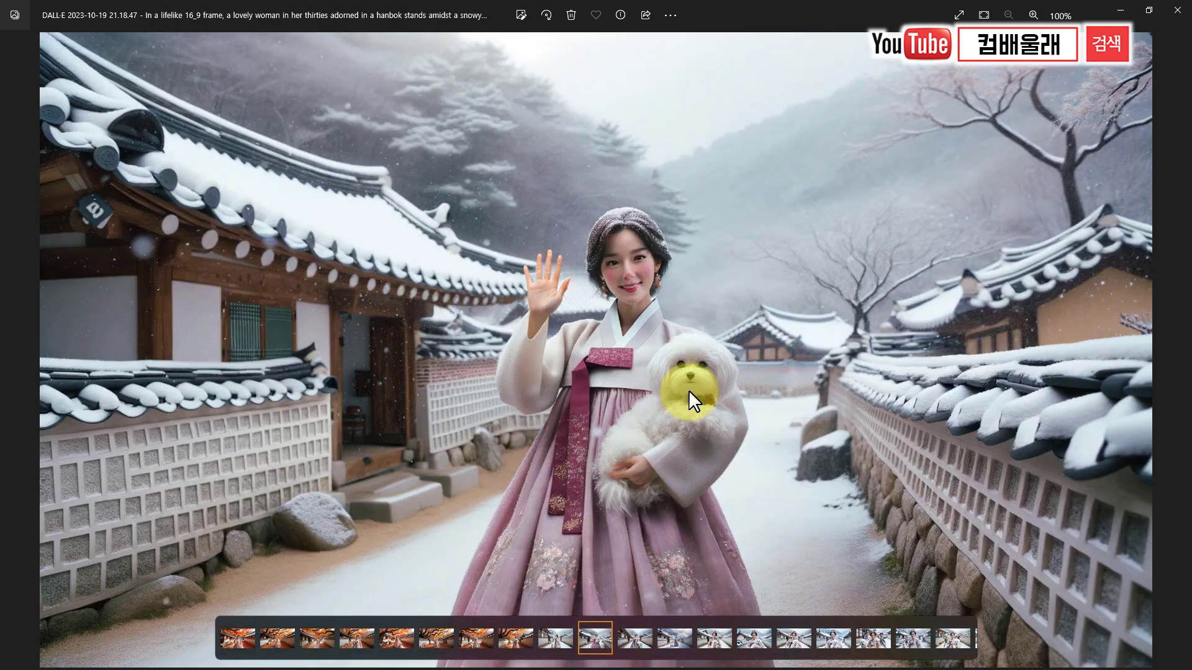
{"action": "key", "text": "Right"}
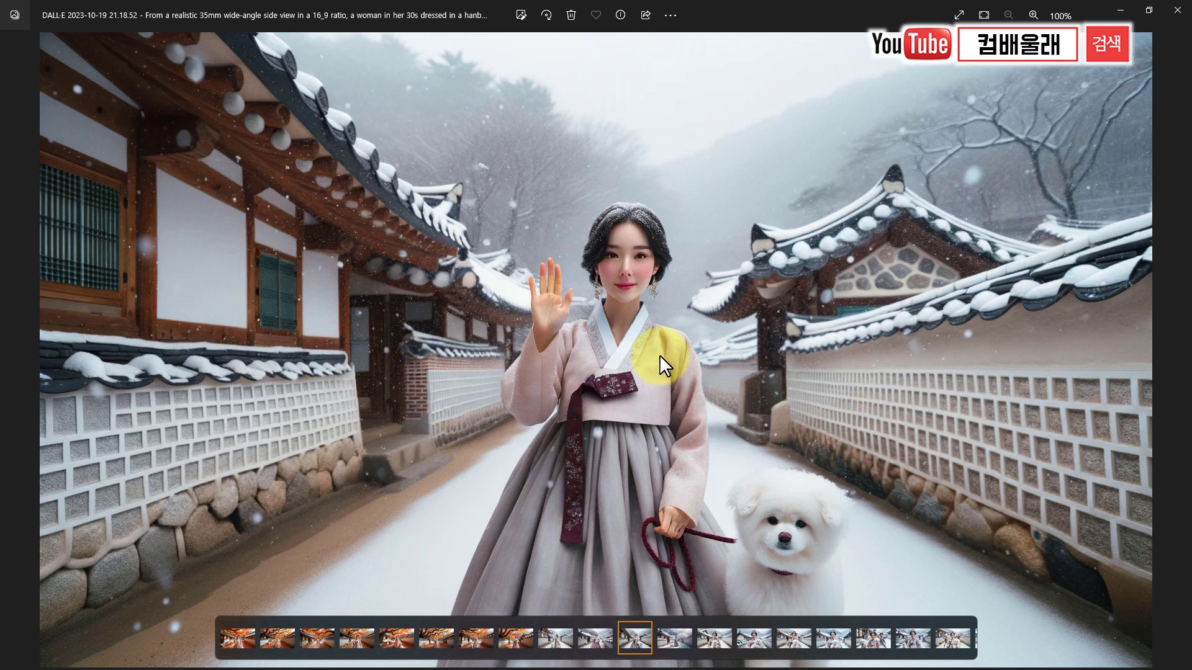
{"action": "key", "text": "Right"}
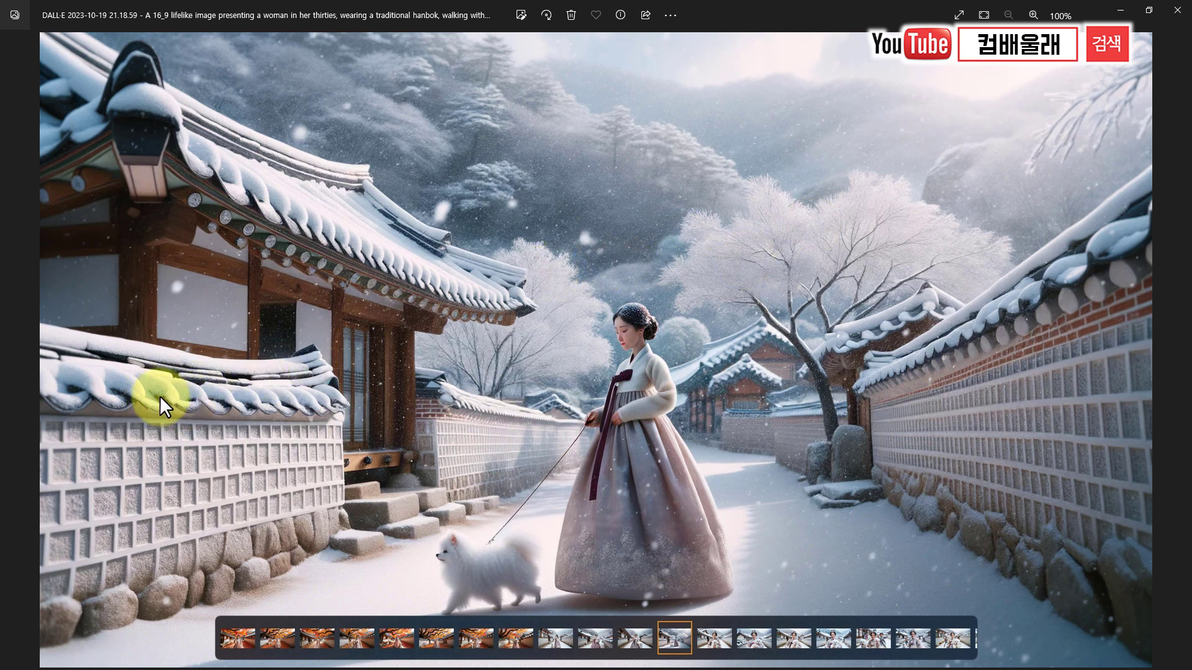
{"action": "key", "text": "Right"}
{"action": "key", "text": "Right"}
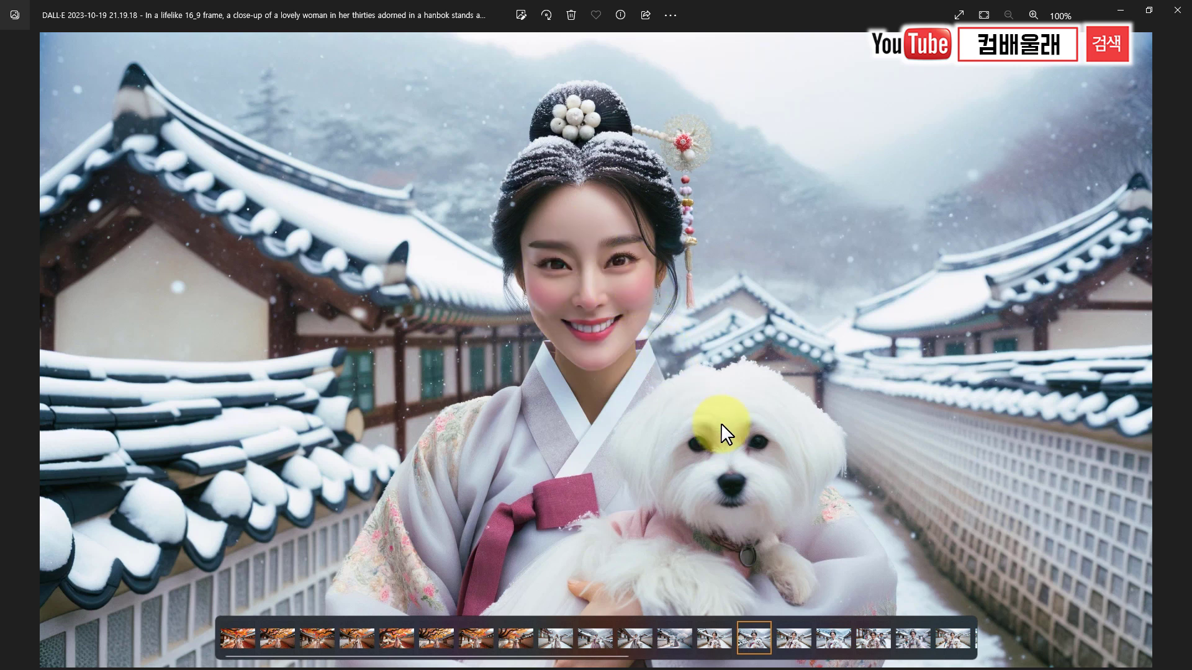
{"action": "key", "text": "Right"}
{"action": "key", "text": "Right"}
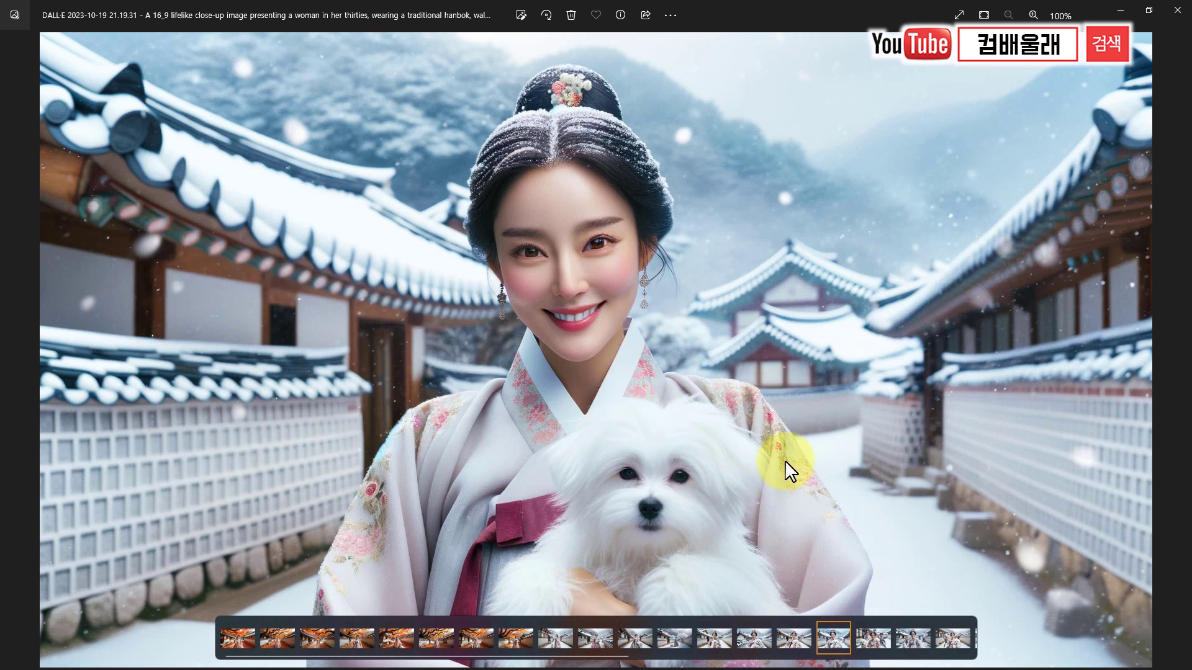
View the saved DALL·E snowball images, examining the child behind the woman and the puppy
{"action": "key", "text": "Right"}
{"action": "key", "text": "Right"}
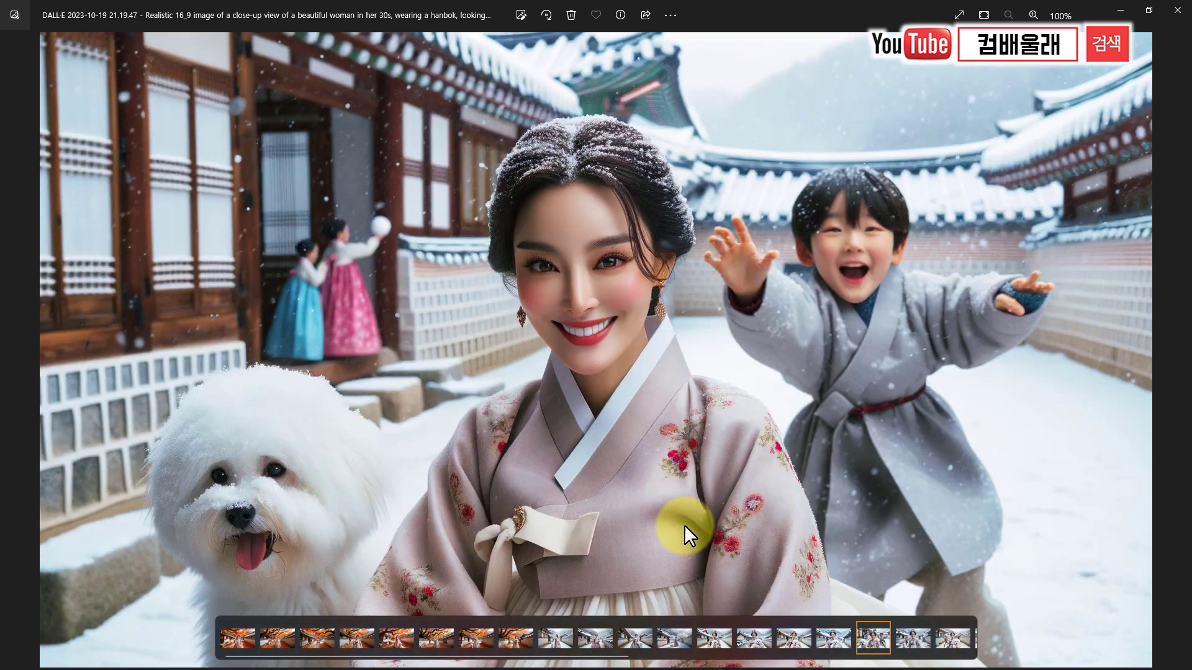
{"action": "key", "text": "Right"}
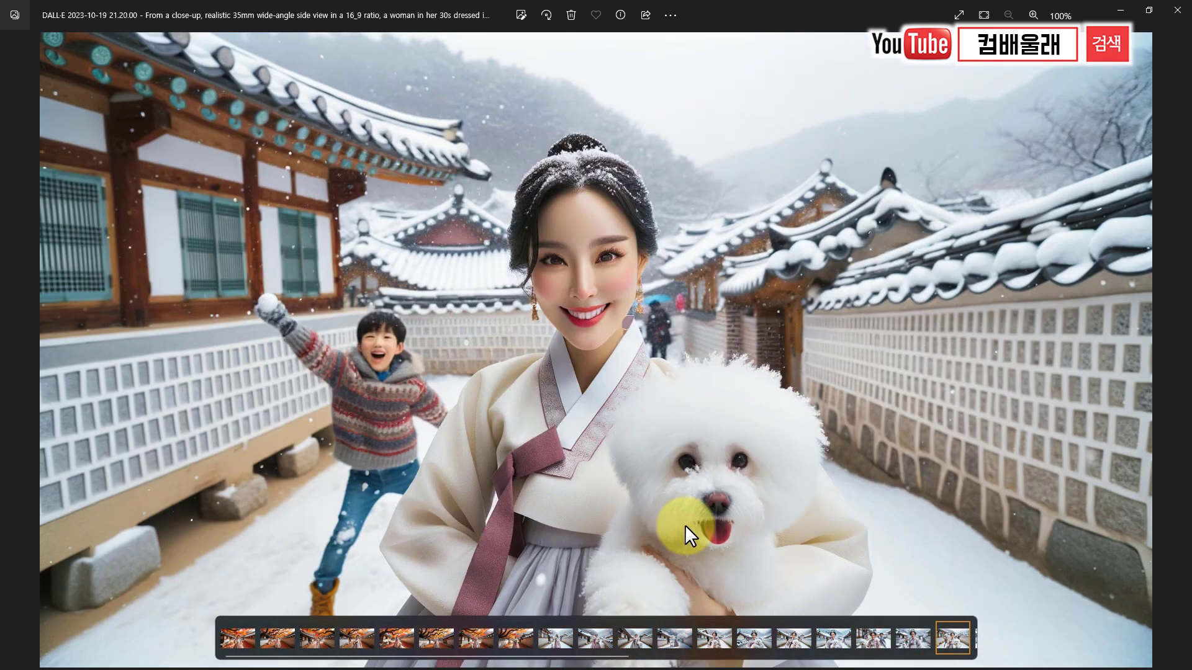
Review the square Bing autumn hanbok images from OIG (1).jpg to OIG (5).jpg
{"action": "key", "text": "Right"}
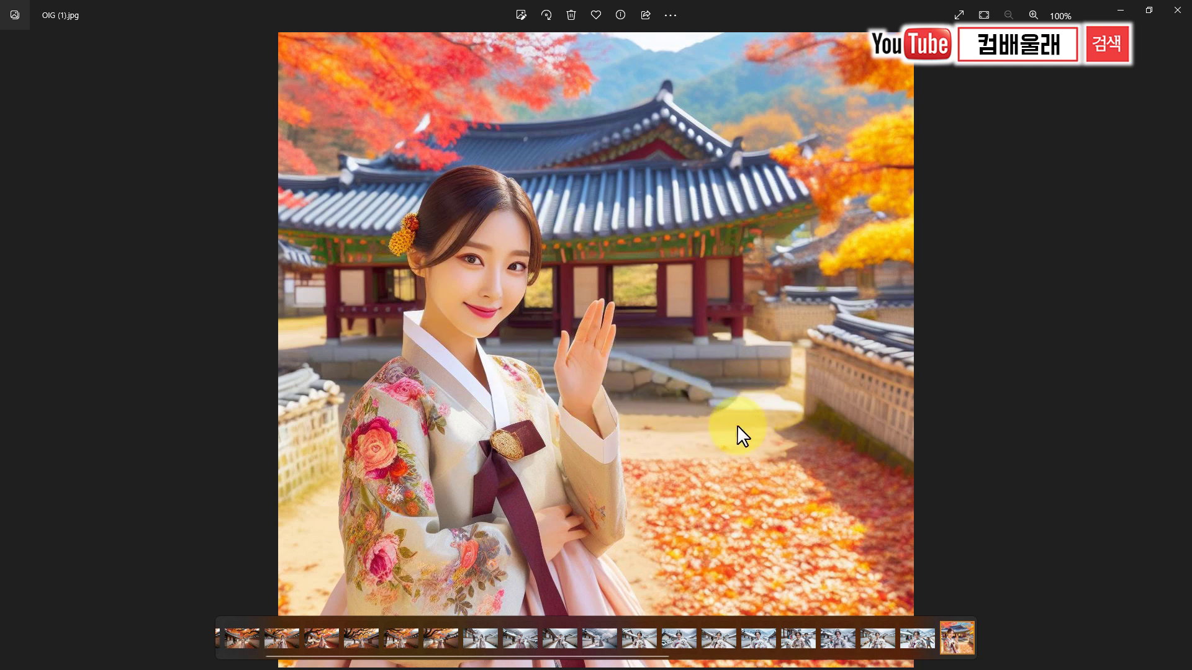
{"action": "key", "text": "Right"}
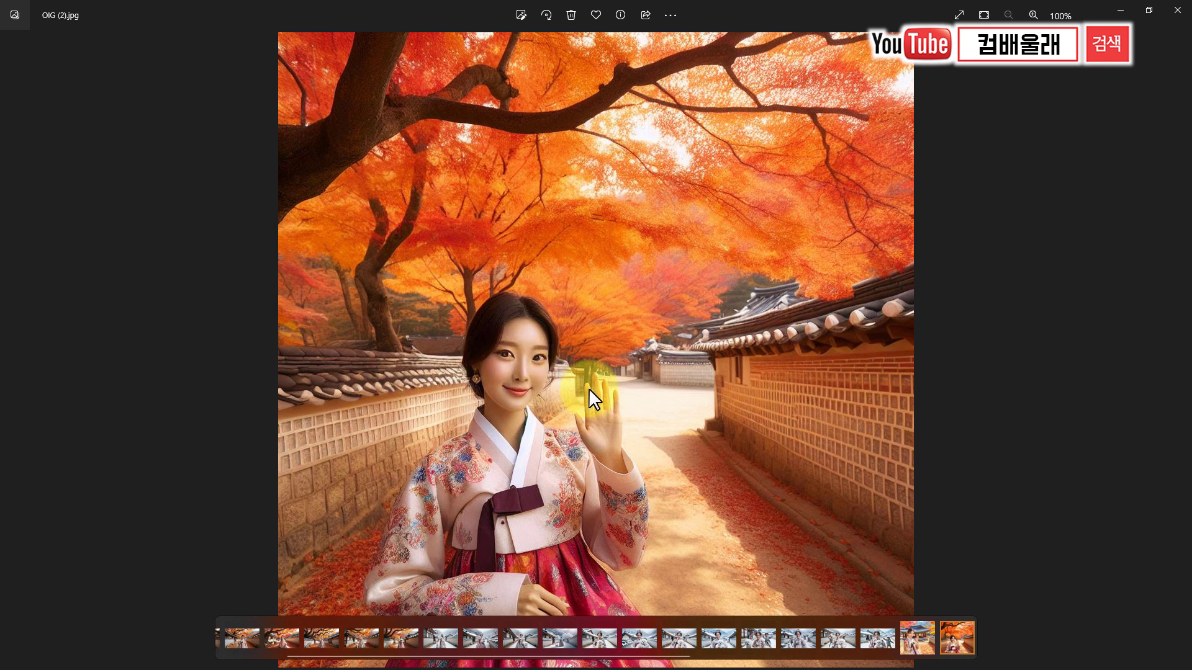
{"action": "key", "text": "Right"}
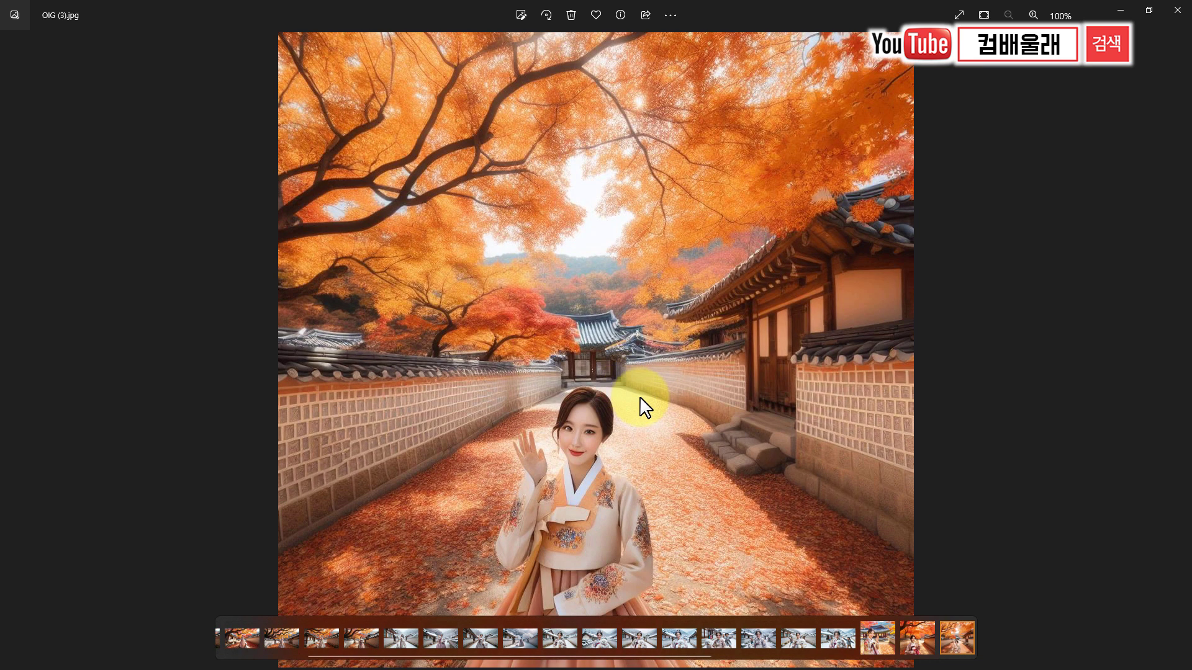
{"action": "key", "text": "Right"}
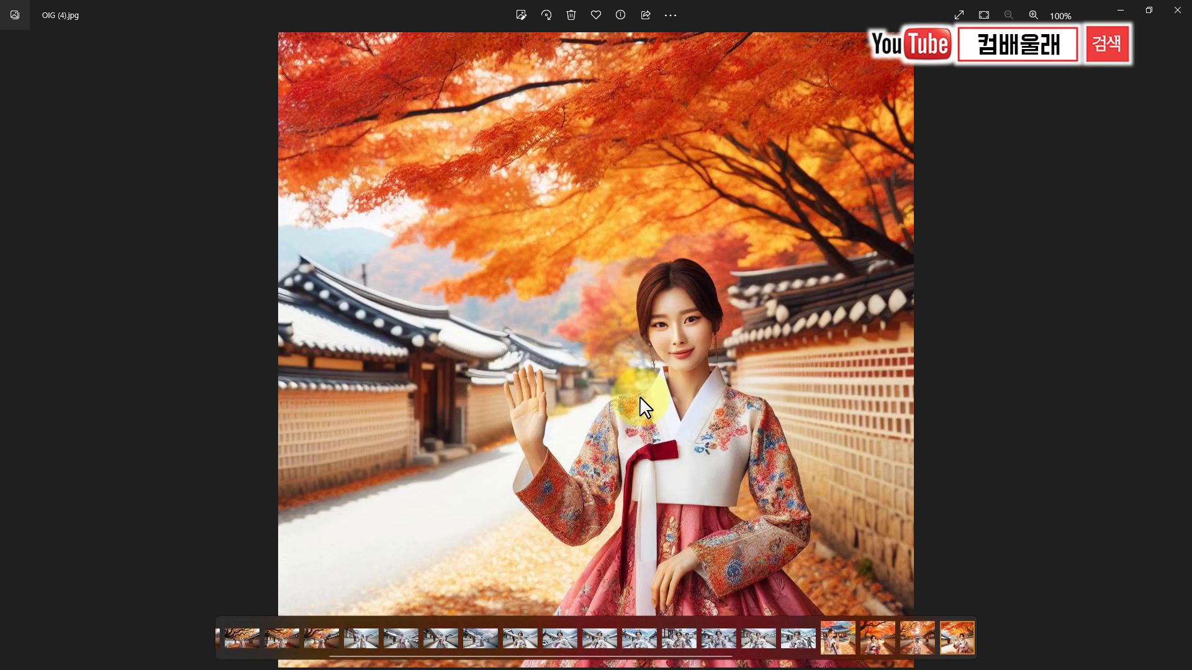
{"action": "key", "text": "Right"}
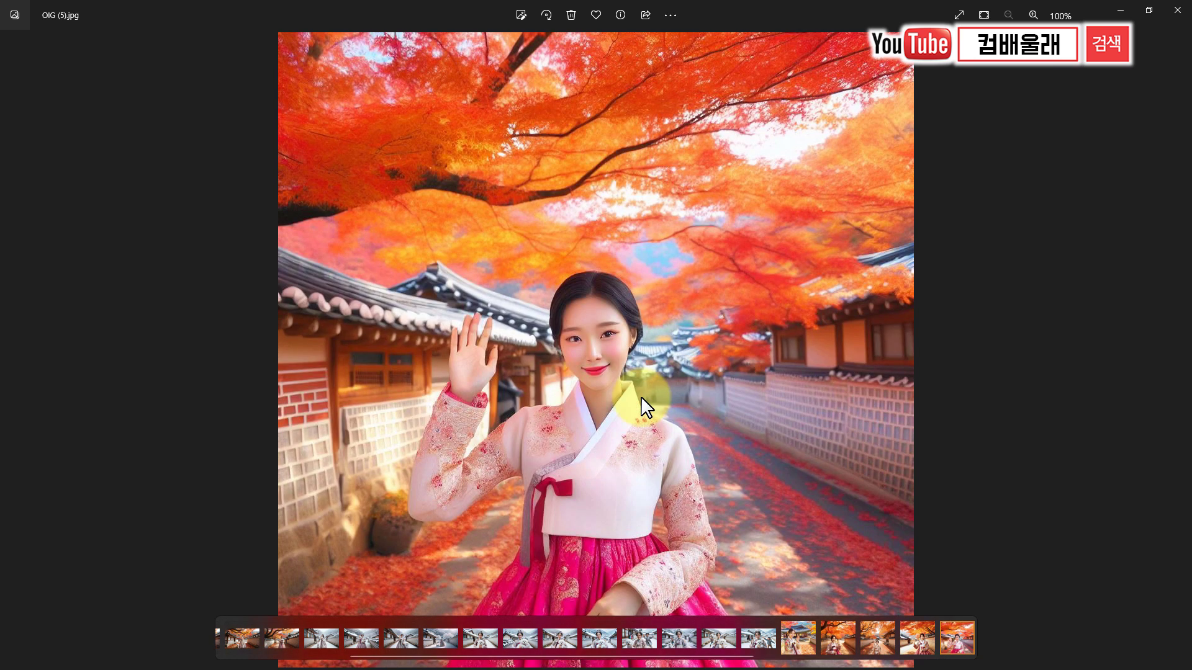
Review the Bing snow images with the puppy from OIG (6).jpg to OIG (9).jpg and the snow image after them
{"action": "key", "text": "Right"}
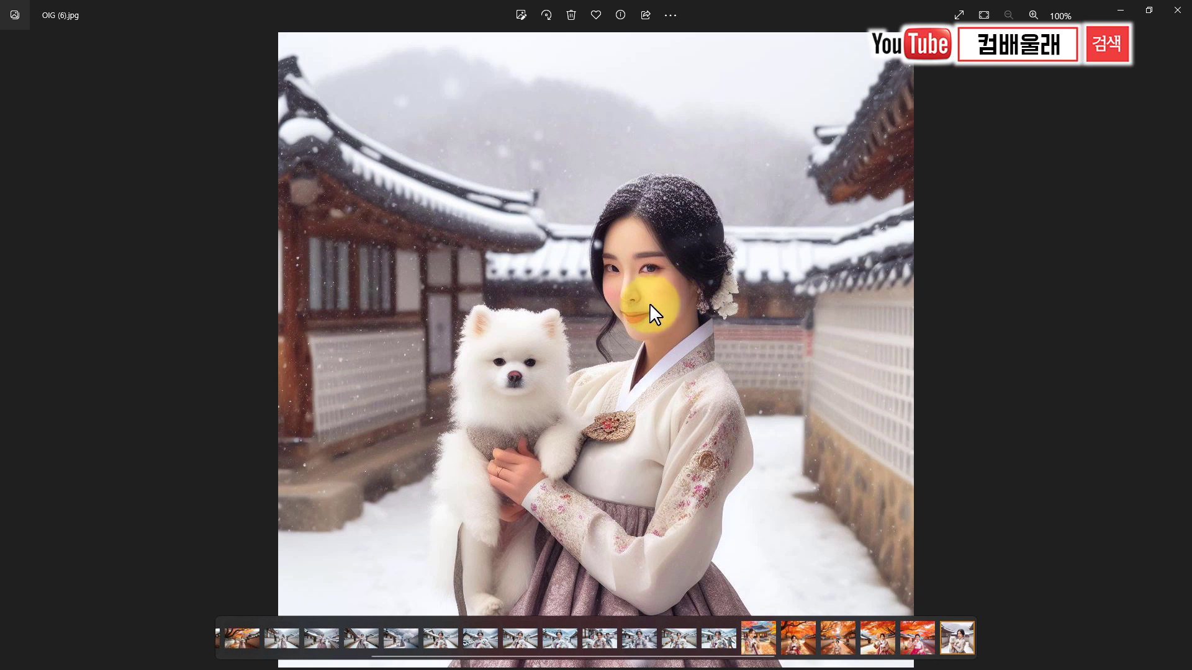
{"action": "key", "text": "Right"}
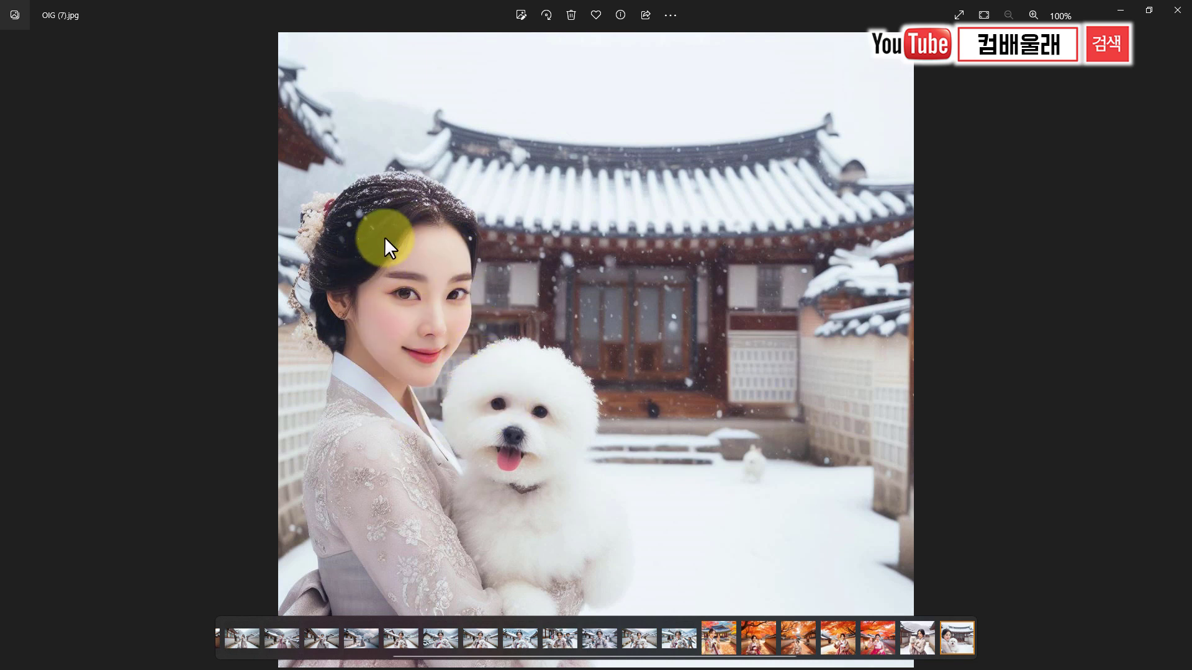
{"action": "key", "text": "Right"}
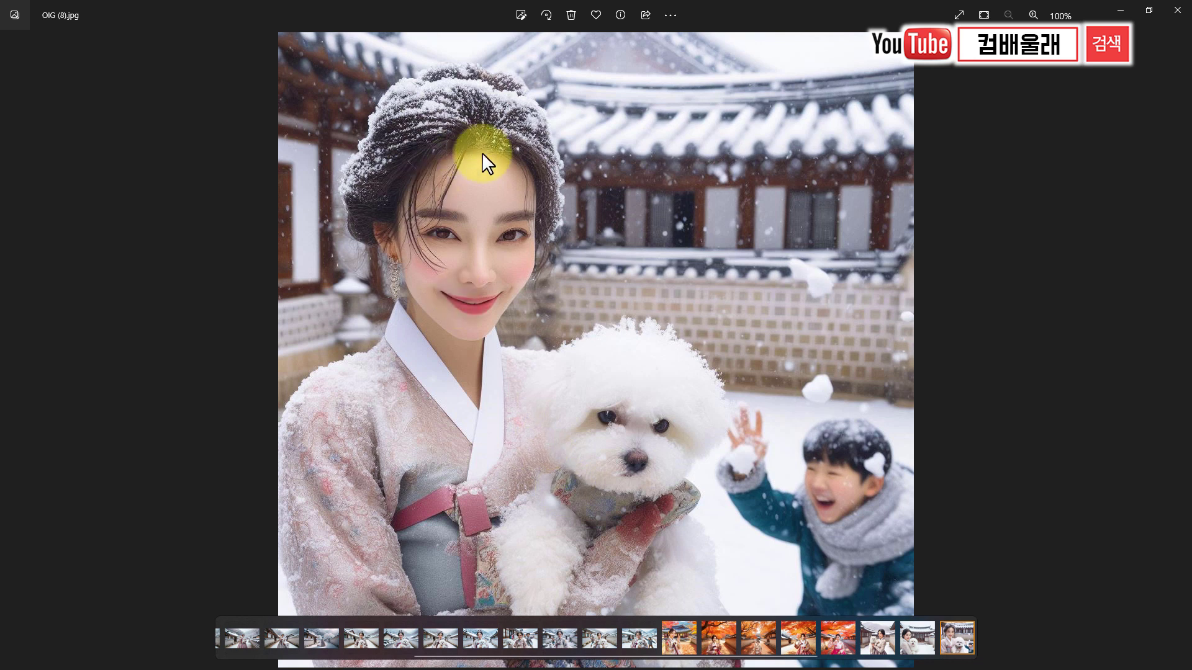
{"action": "key", "text": "Right"}
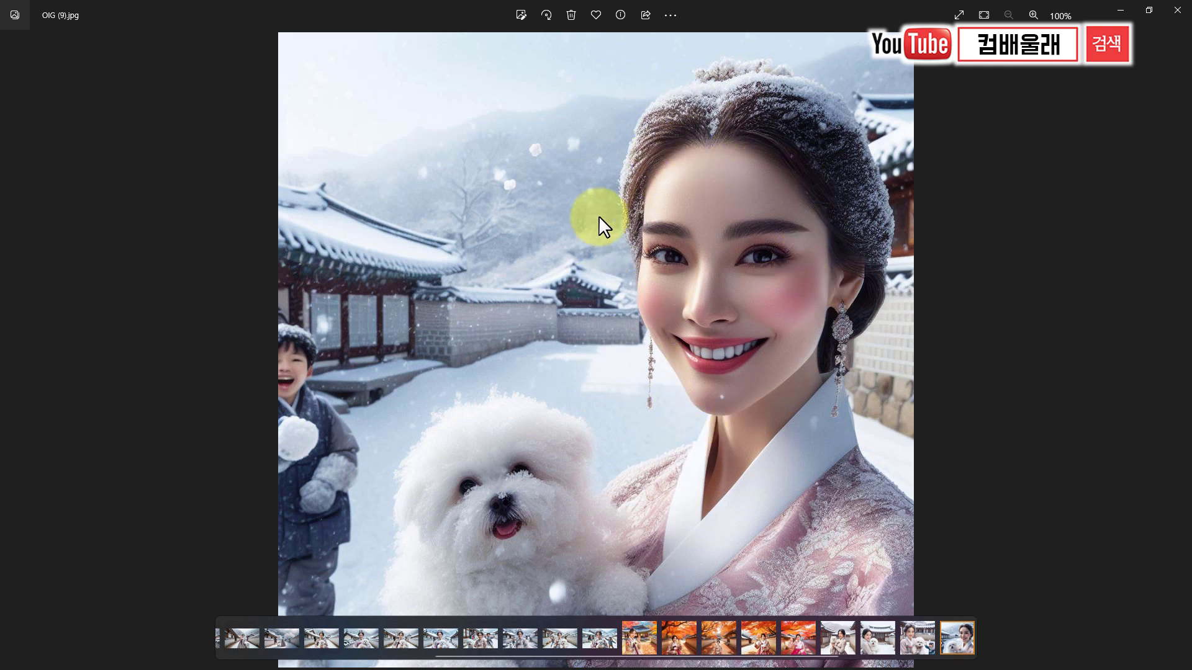
{"action": "key", "text": "Right"}
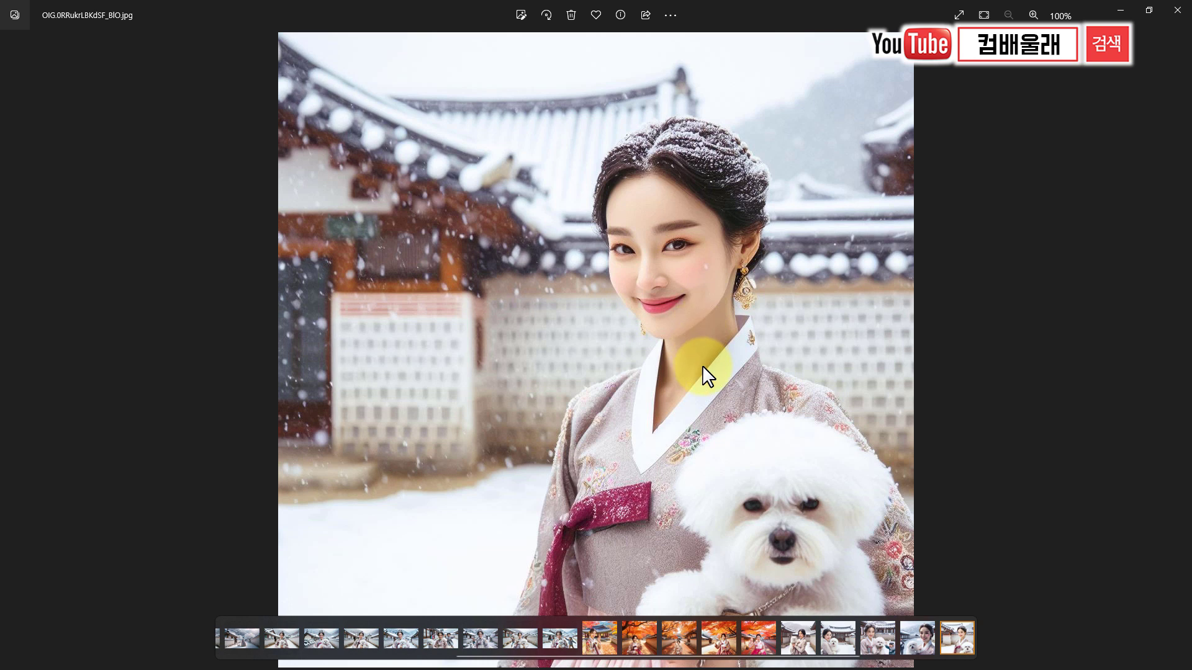
Look through the remaining Bing autumn images and bring the snowy puppy image OIG (7).jpg back into view
{"action": "key", "text": "Right"}
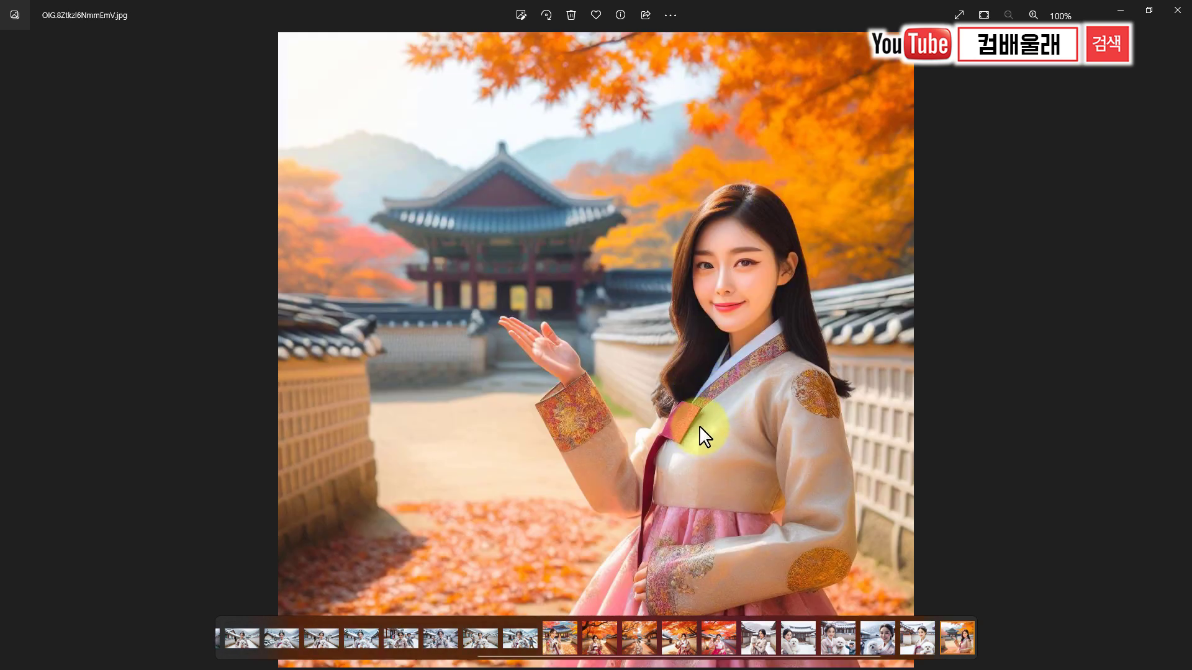
{"action": "key", "text": "Right"}
{"action": "key", "text": "Right"}
{"action": "key", "text": "Right"}
{"action": "key", "text": "Right"}
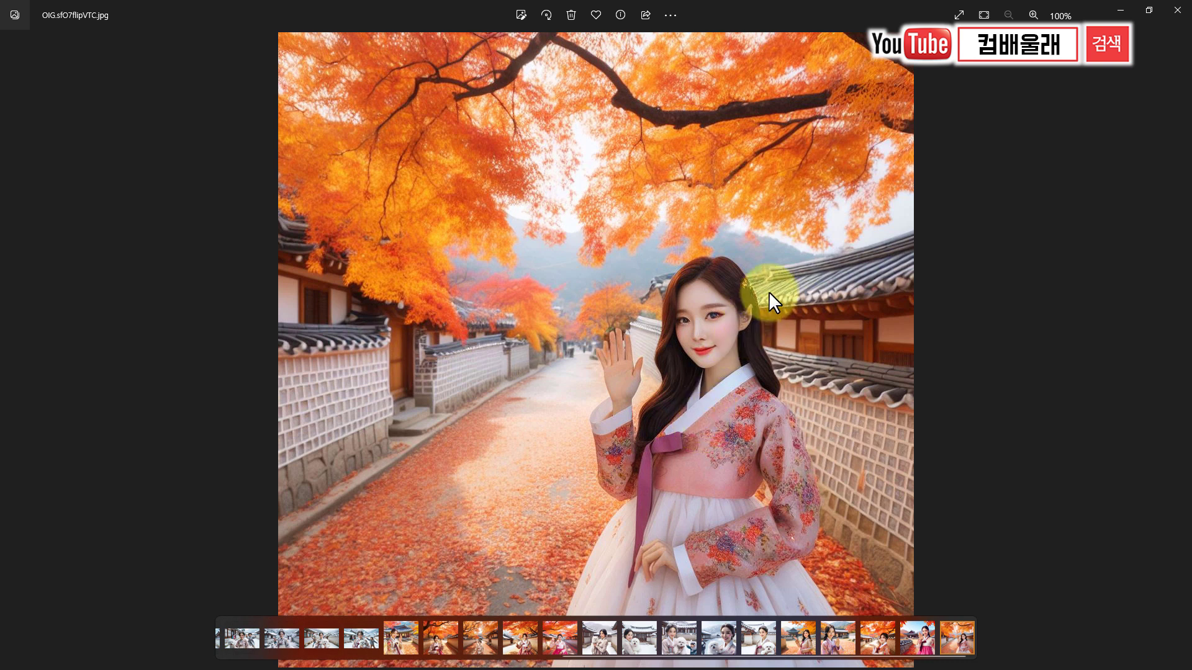
{"action": "key", "text": "Right"}
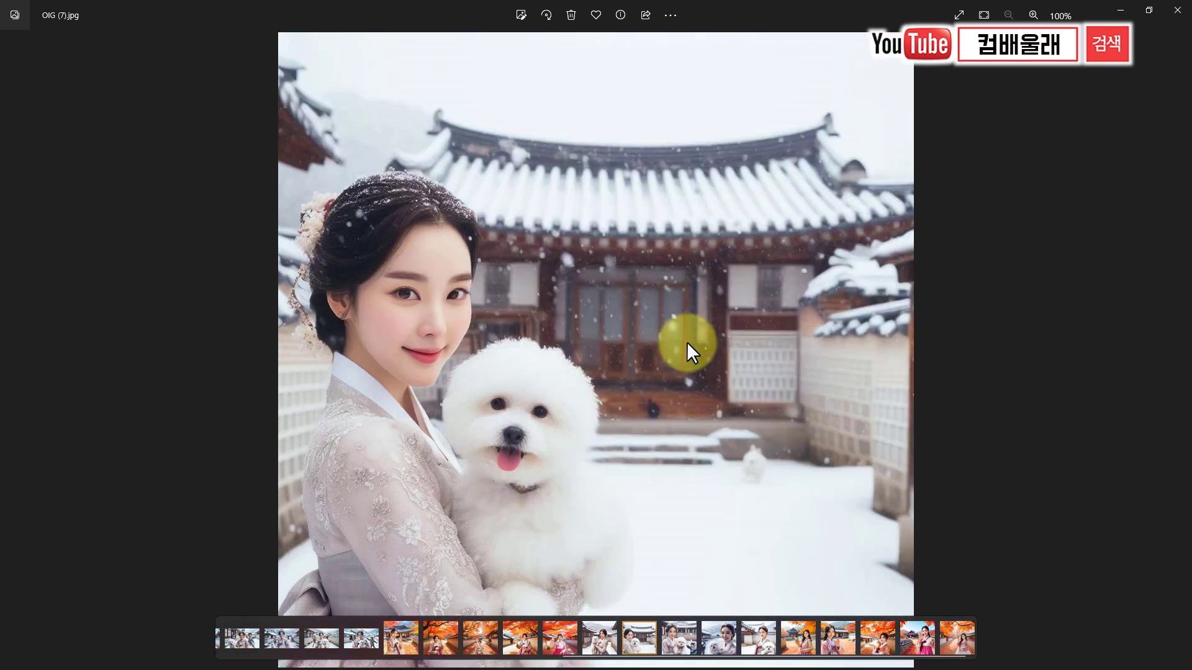